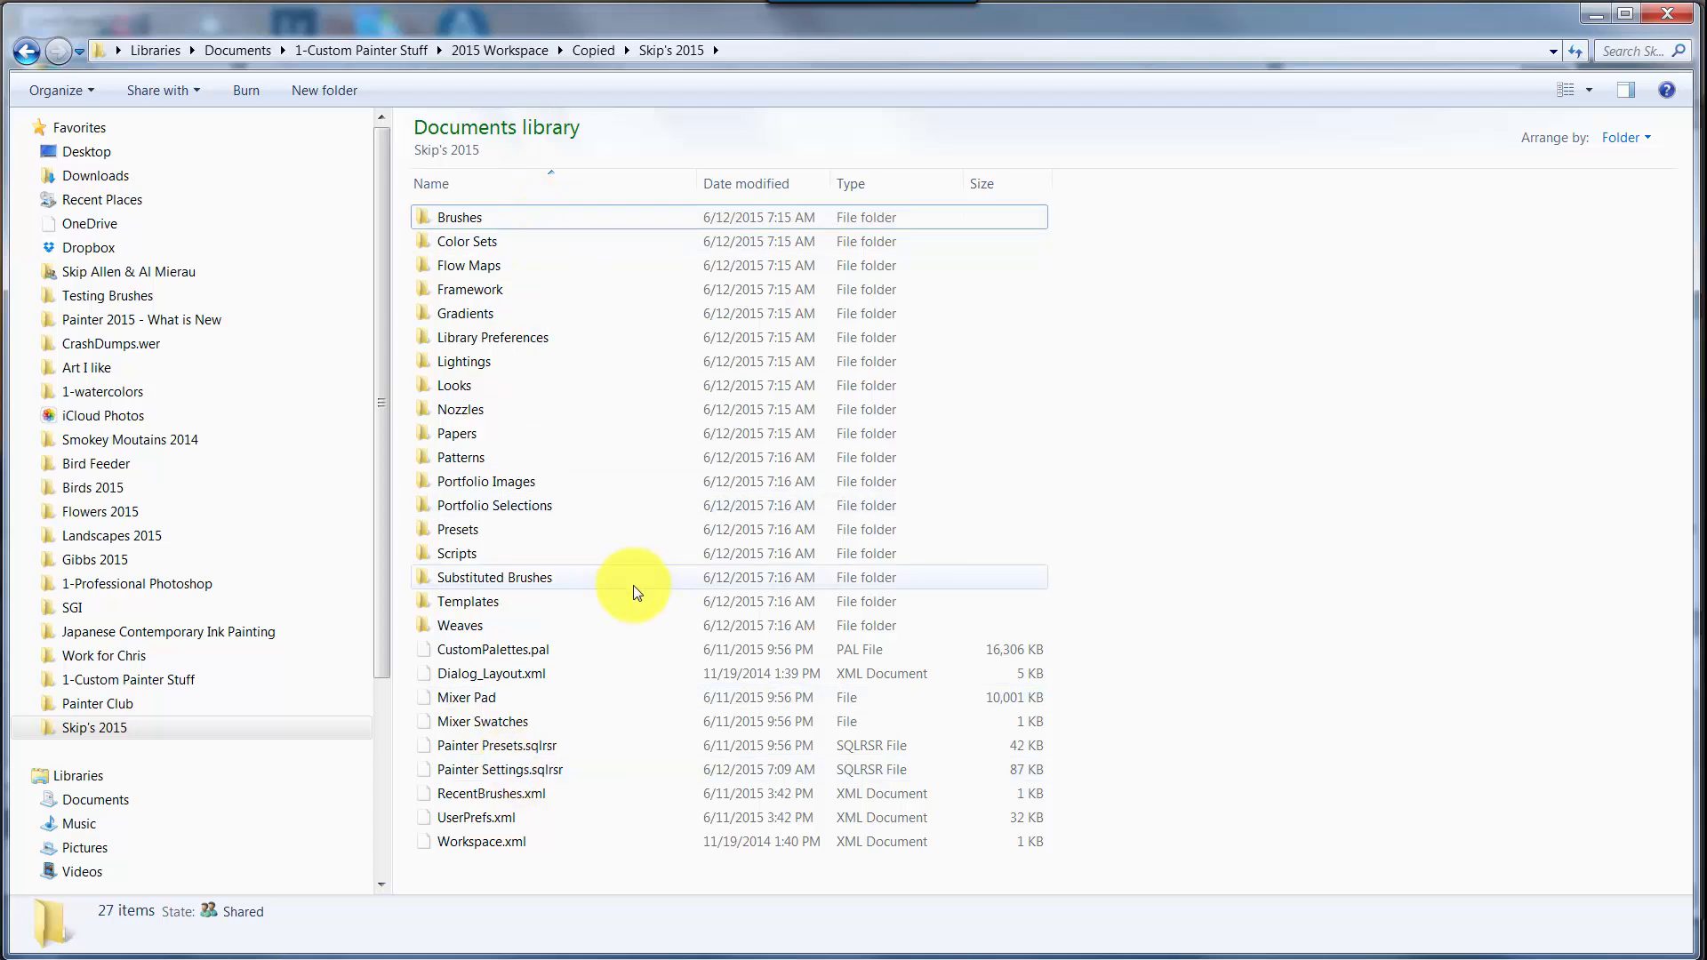
Step: Open the Eastern Water library folder inside the Brushes folder of the copied workspace
{"action": "mouse_move", "coordinate": [633, 590]}
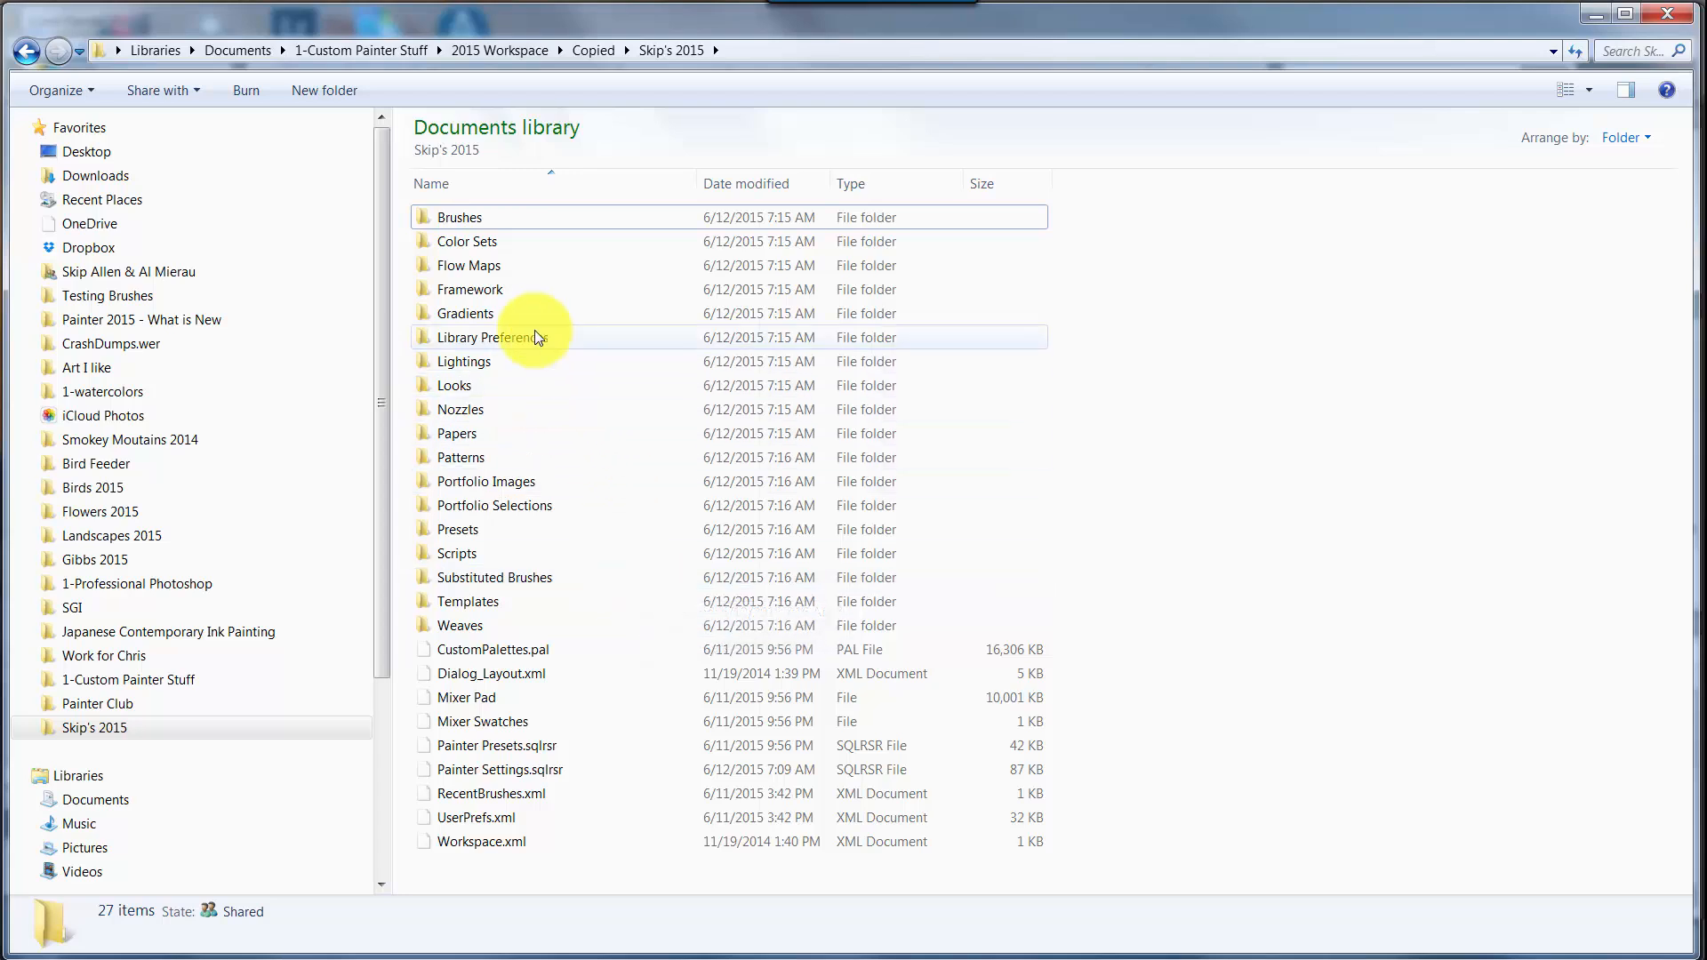
{"action": "mouse_move", "coordinate": [464, 221]}
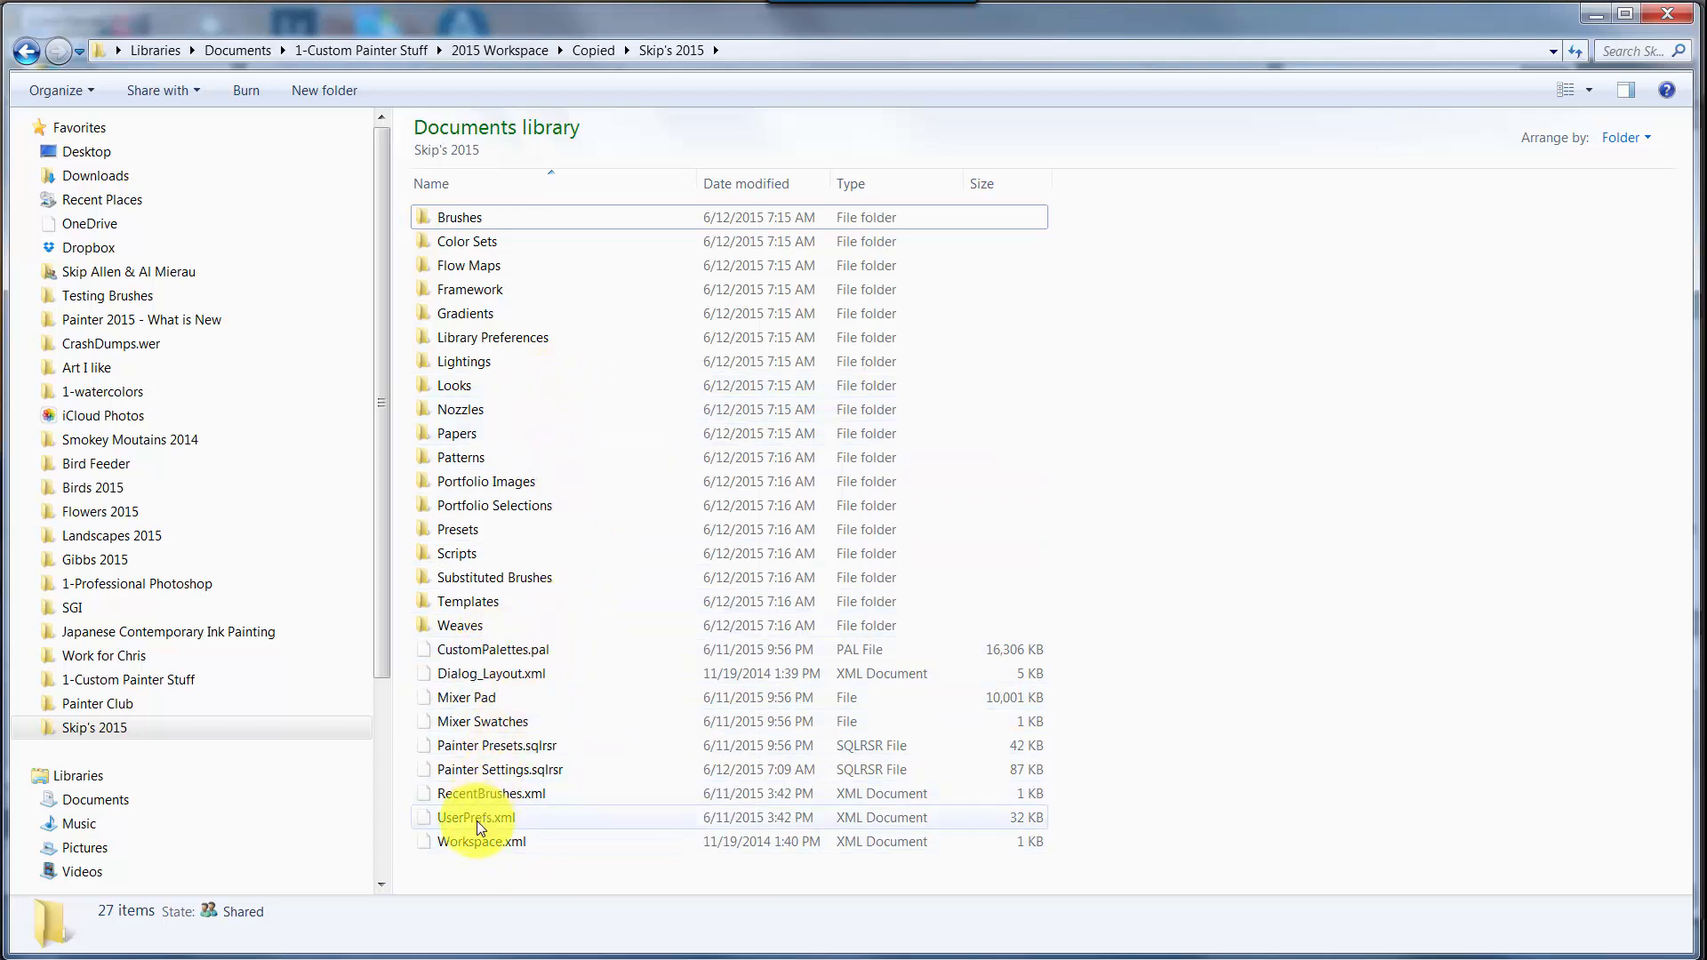
{"action": "double_click", "coordinate": [427, 216]}
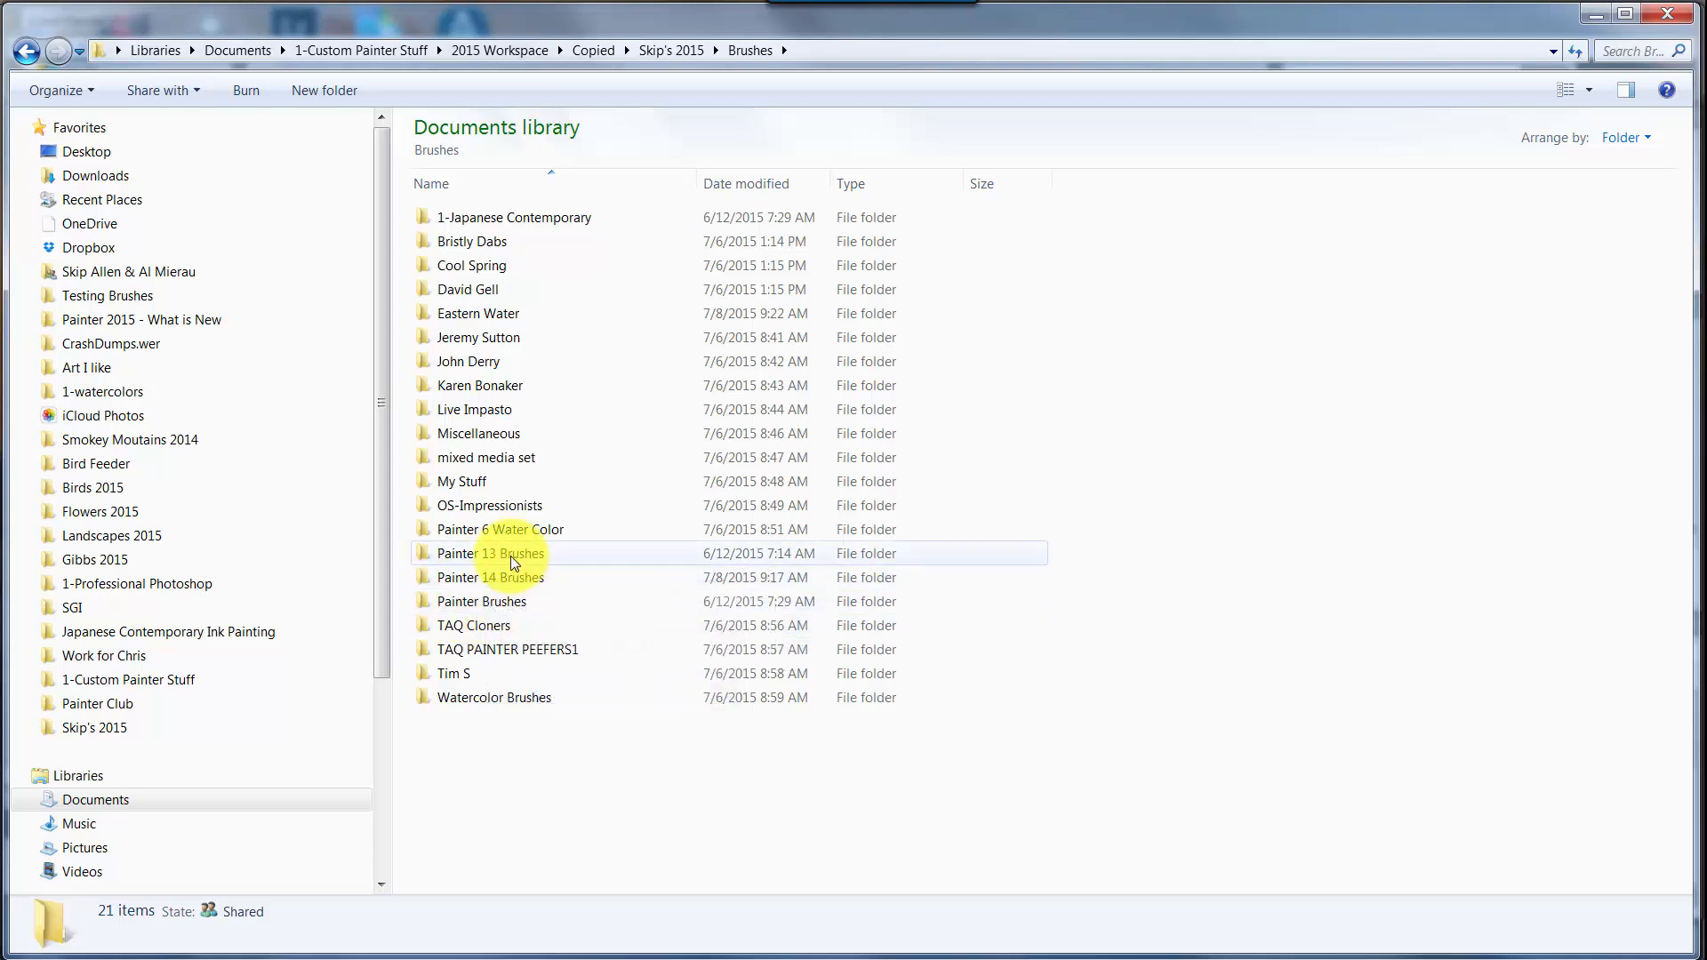
{"action": "mouse_move", "coordinate": [509, 556]}
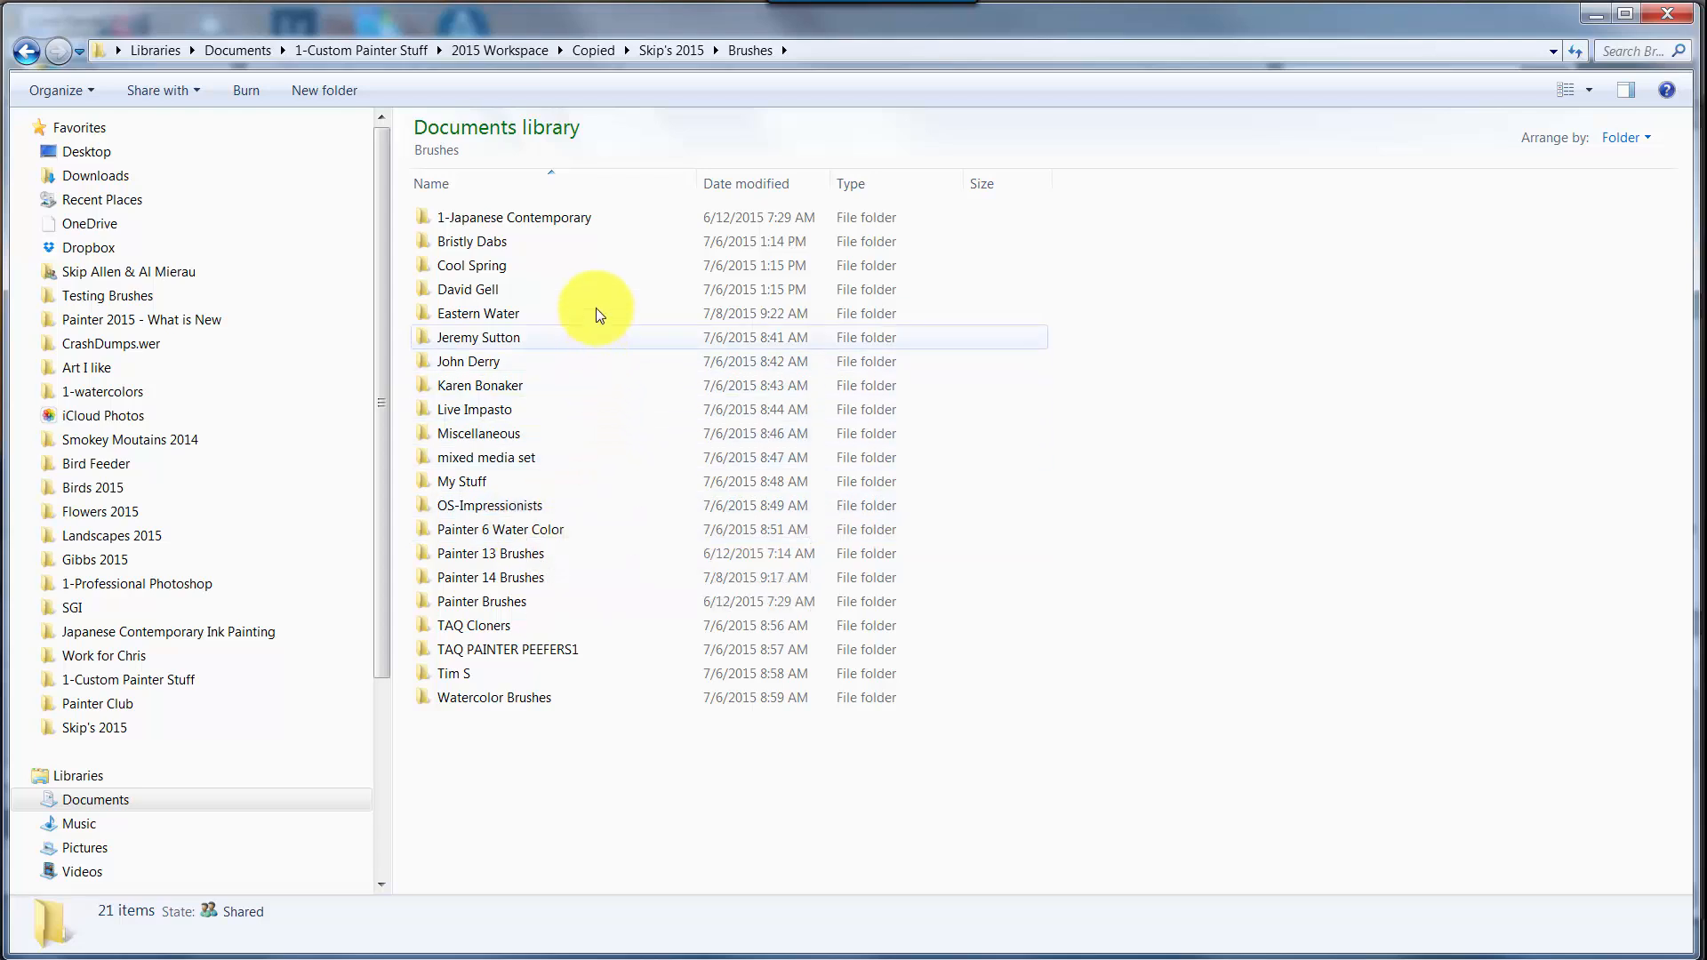
{"action": "left_click", "coordinate": [493, 312]}
{"action": "left_click", "coordinate": [493, 313]}
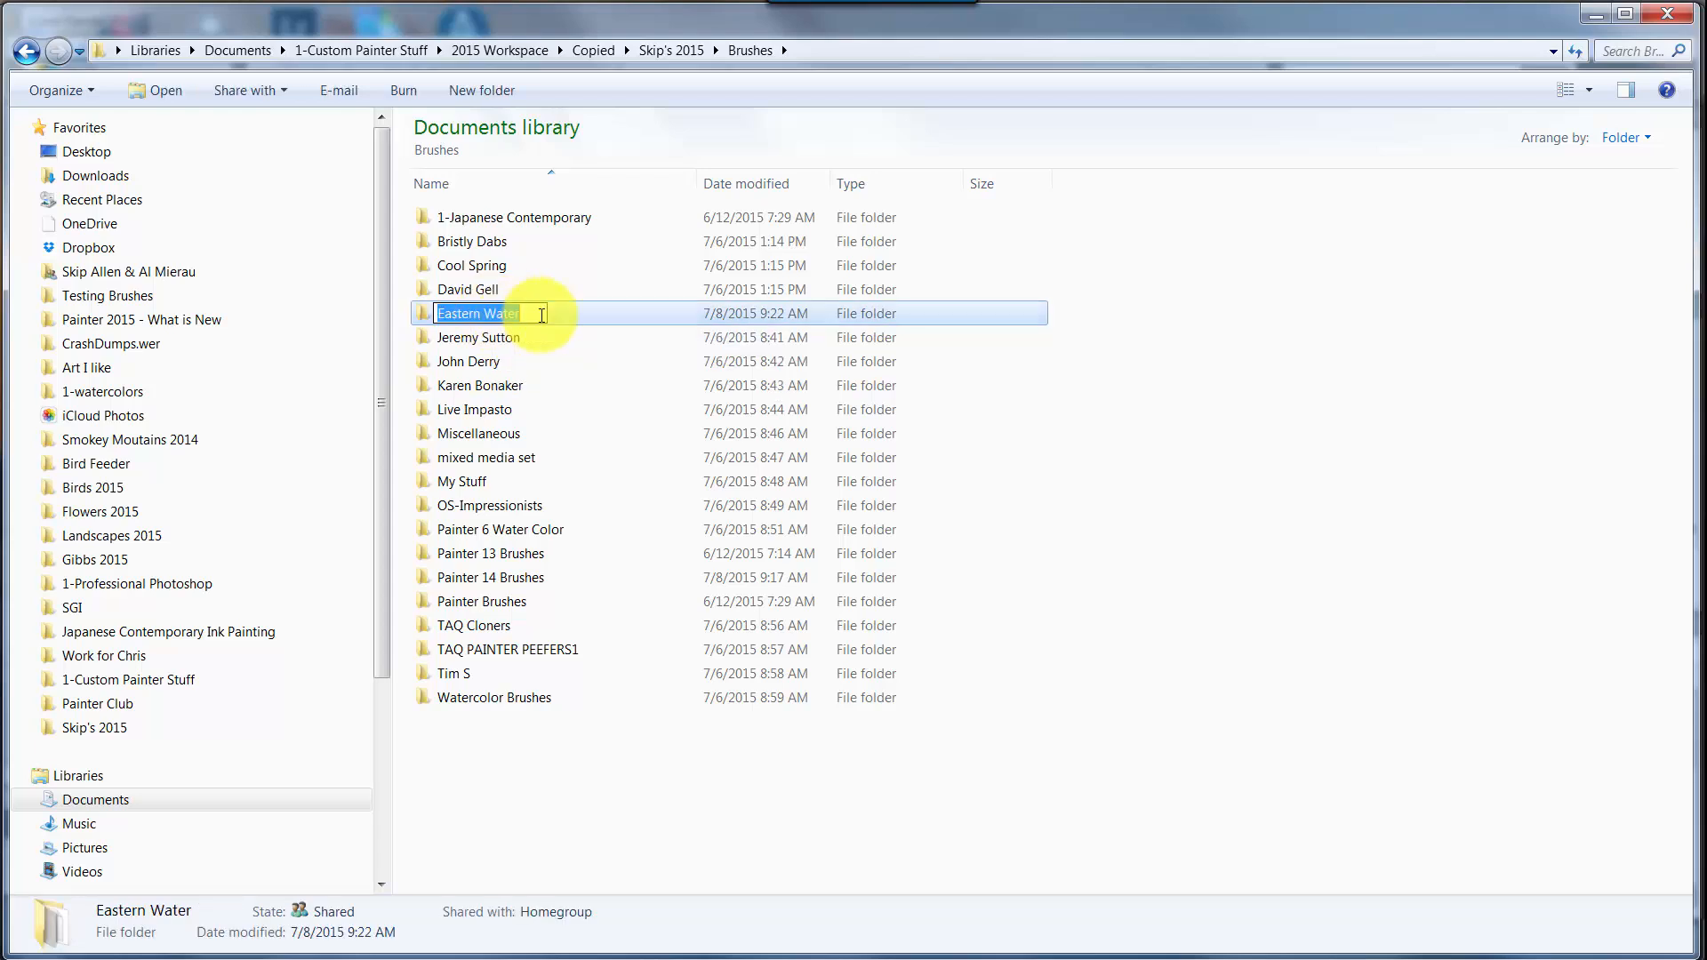
{"action": "left_click", "coordinate": [583, 310]}
{"action": "double_click", "coordinate": [583, 313]}
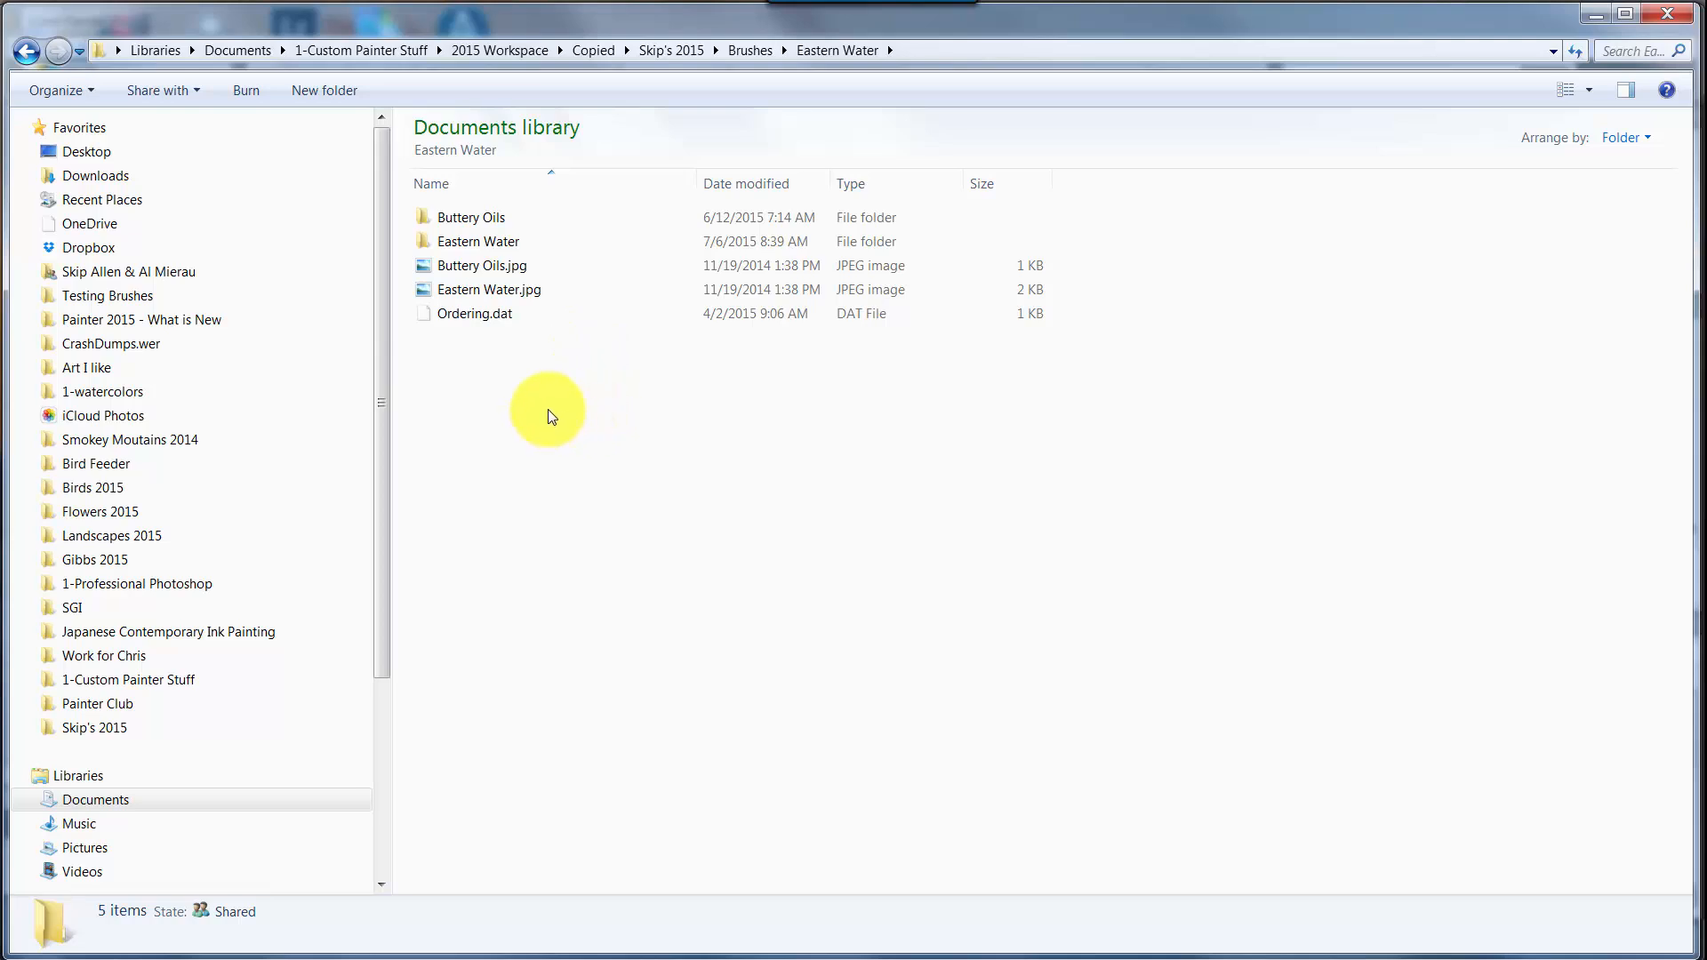
Step: Compress the entire contents of the Eastern Water folder, from Buttery Oils through Ordering.dat, into one zip file
{"action": "left_click", "coordinate": [482, 217]}
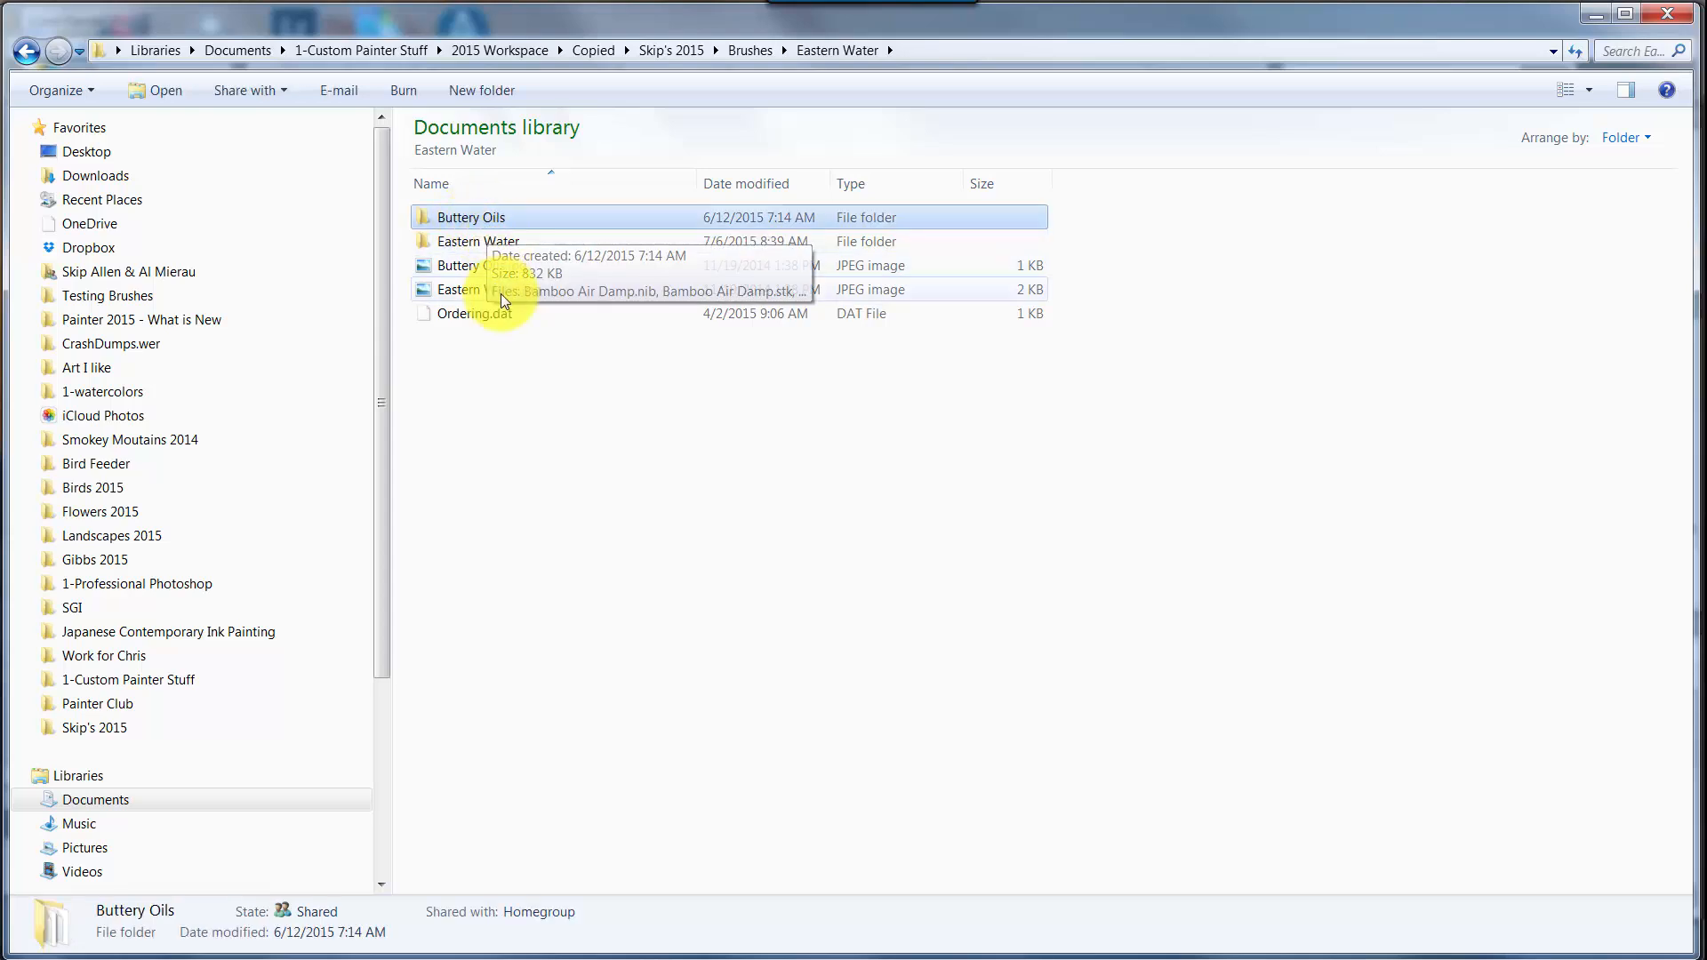
{"action": "left_click", "coordinate": [490, 315], "text": "shift"}
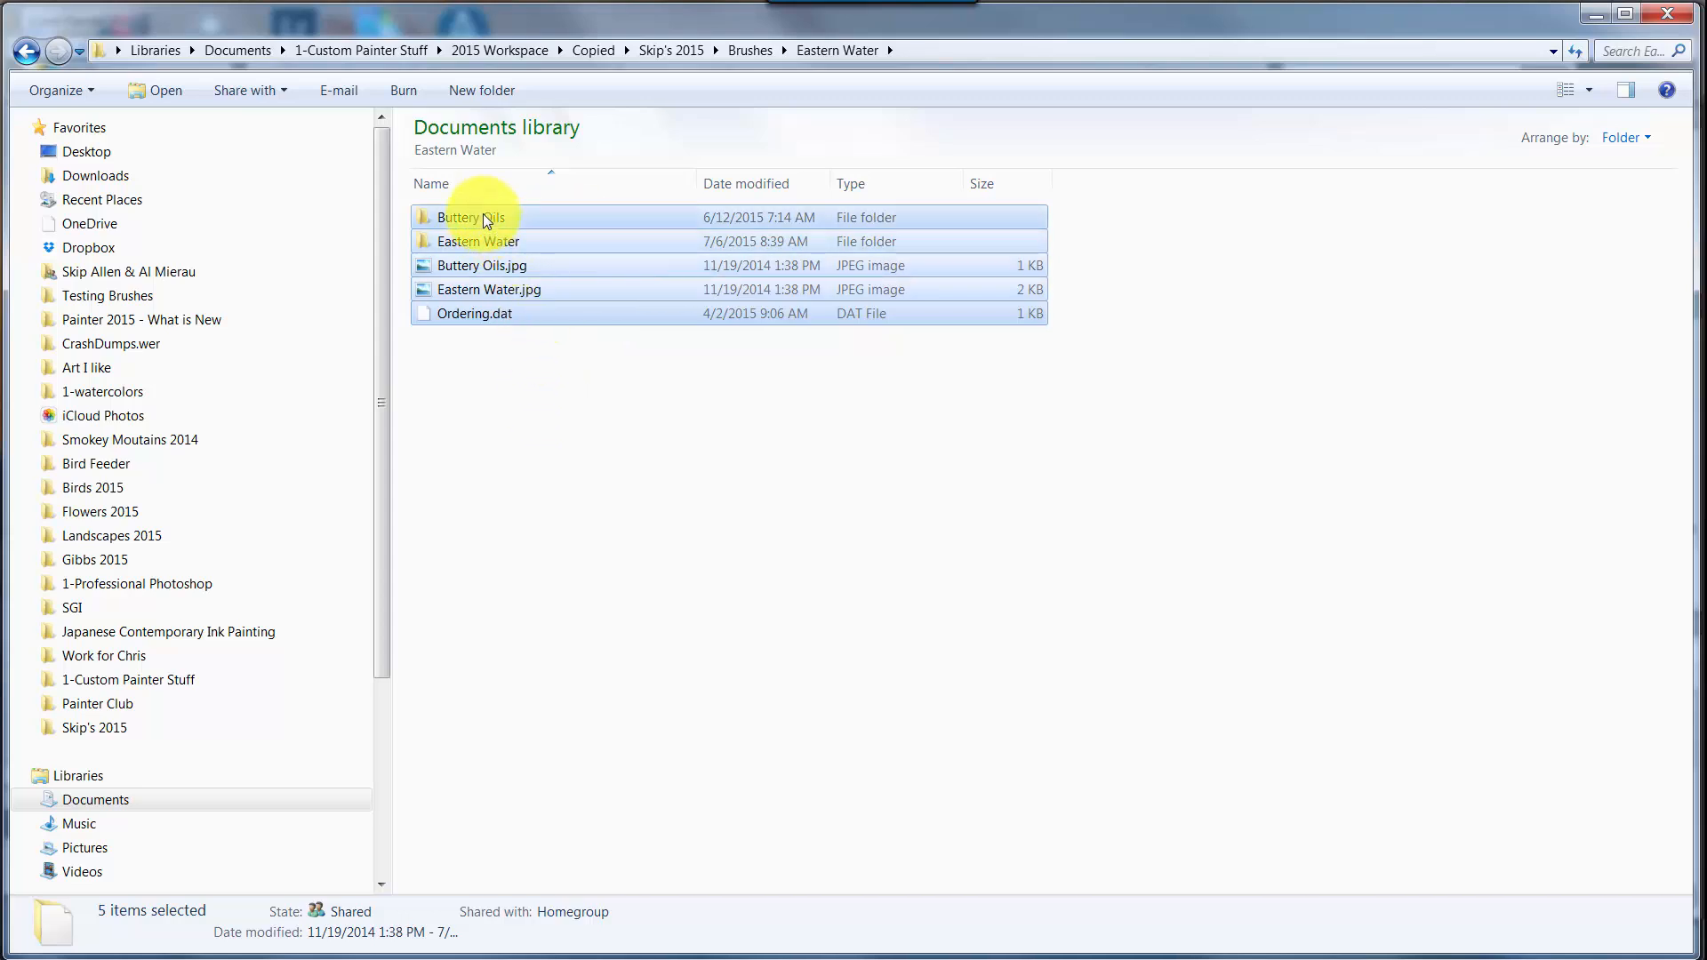
{"action": "right_click", "coordinate": [626, 256]}
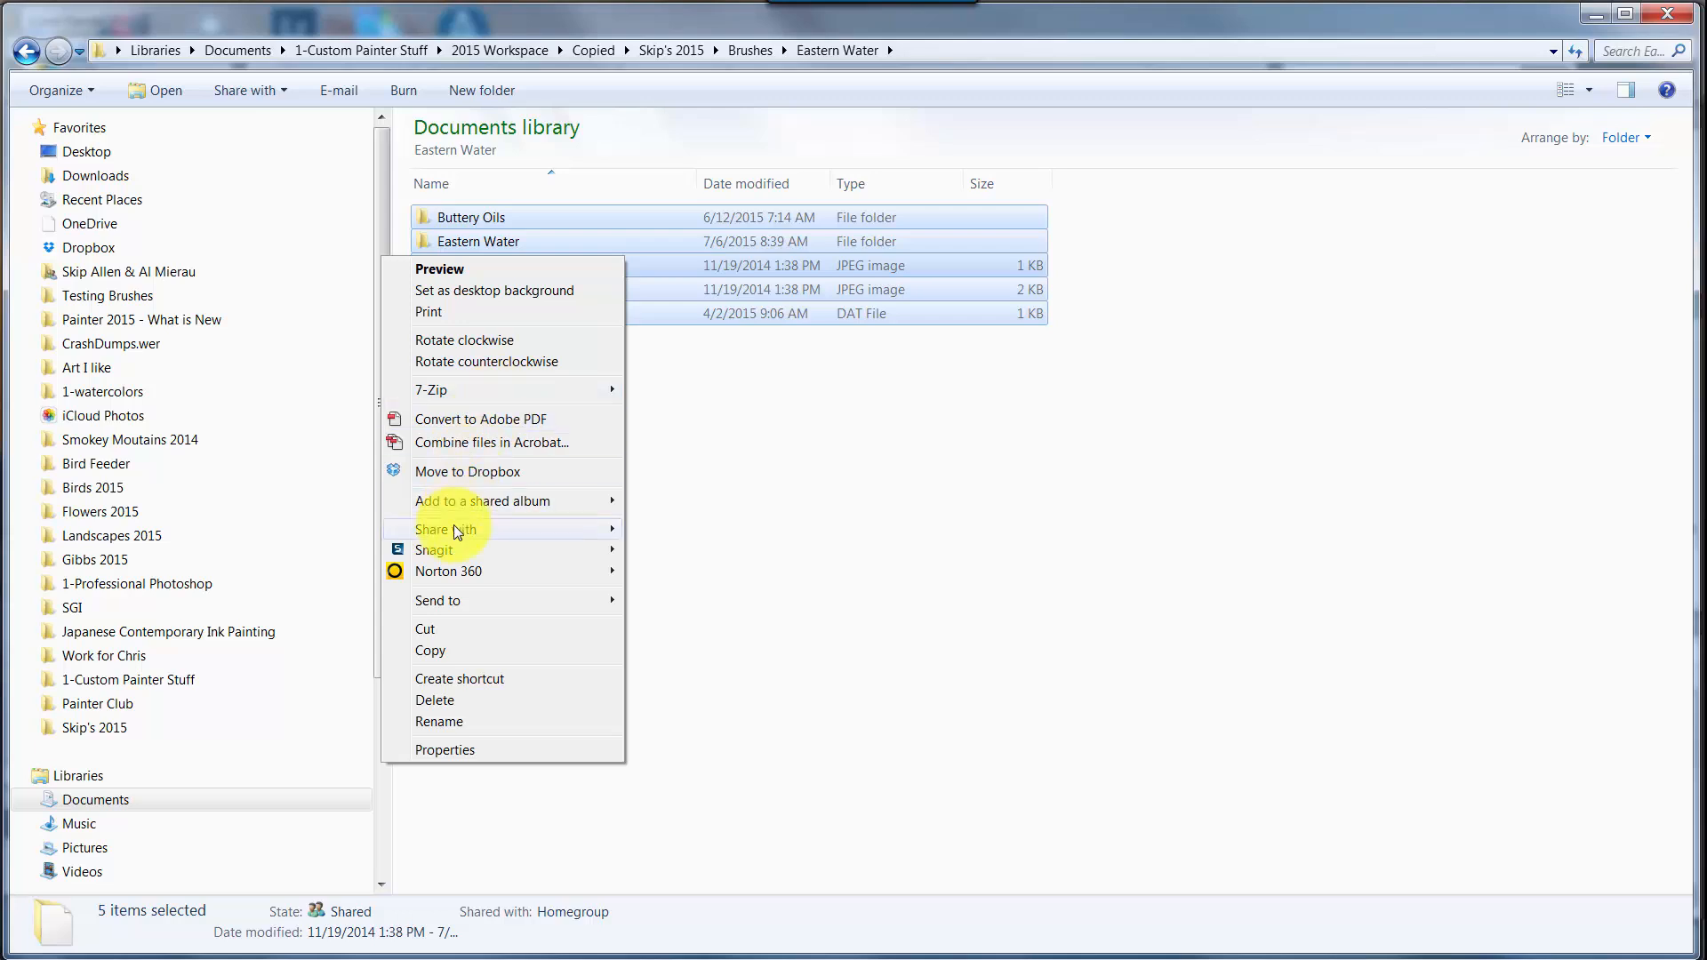
{"action": "mouse_move", "coordinate": [460, 612]}
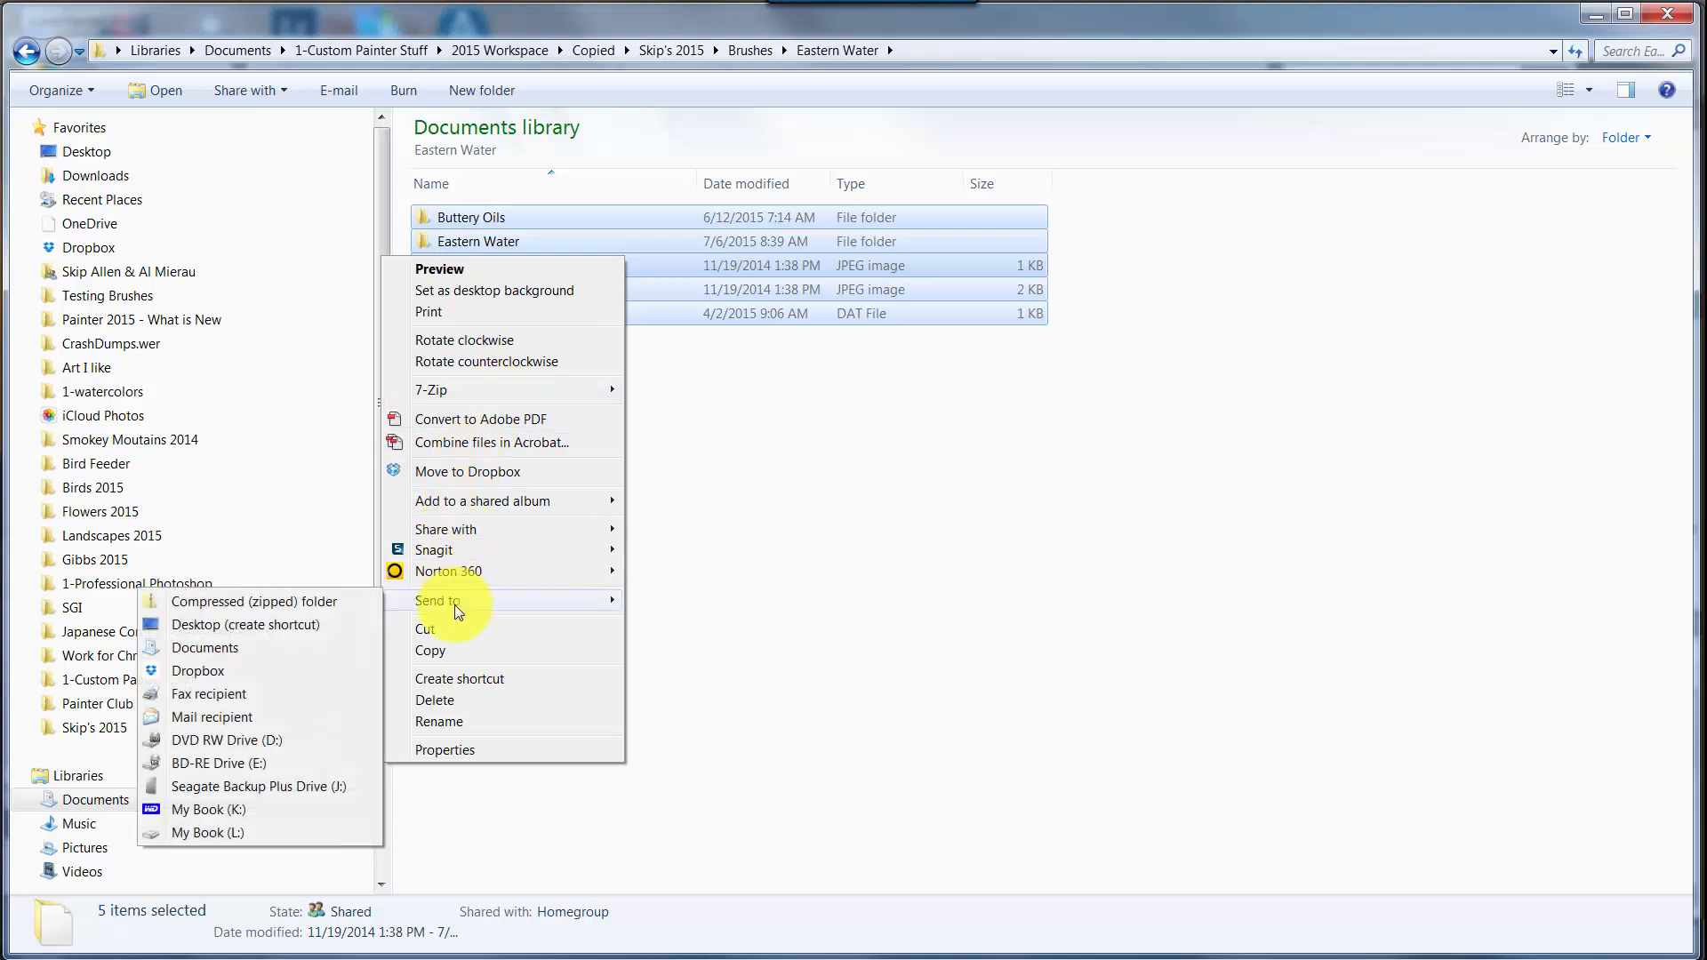
{"action": "left_click", "coordinate": [304, 598]}
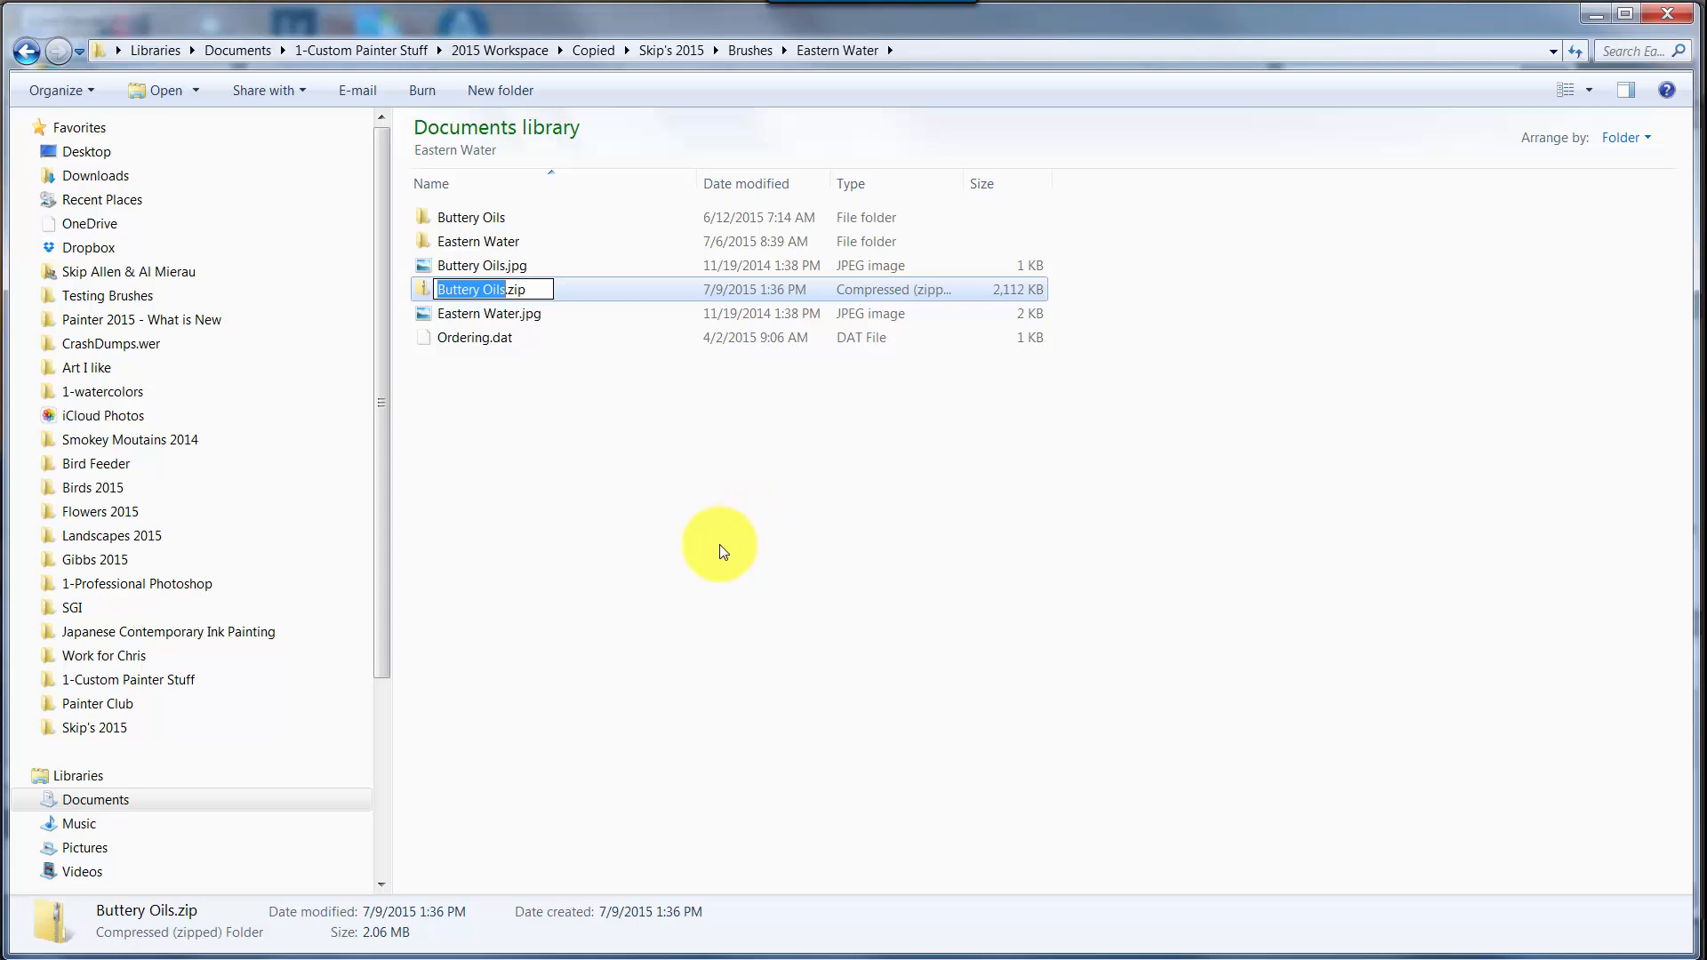
Step: Rename the new zip file as Eastern Water.brushlibrary and accept the extension change
{"action": "left_click_drag", "start_coordinate": [431, 283], "coordinate": [538, 297]}
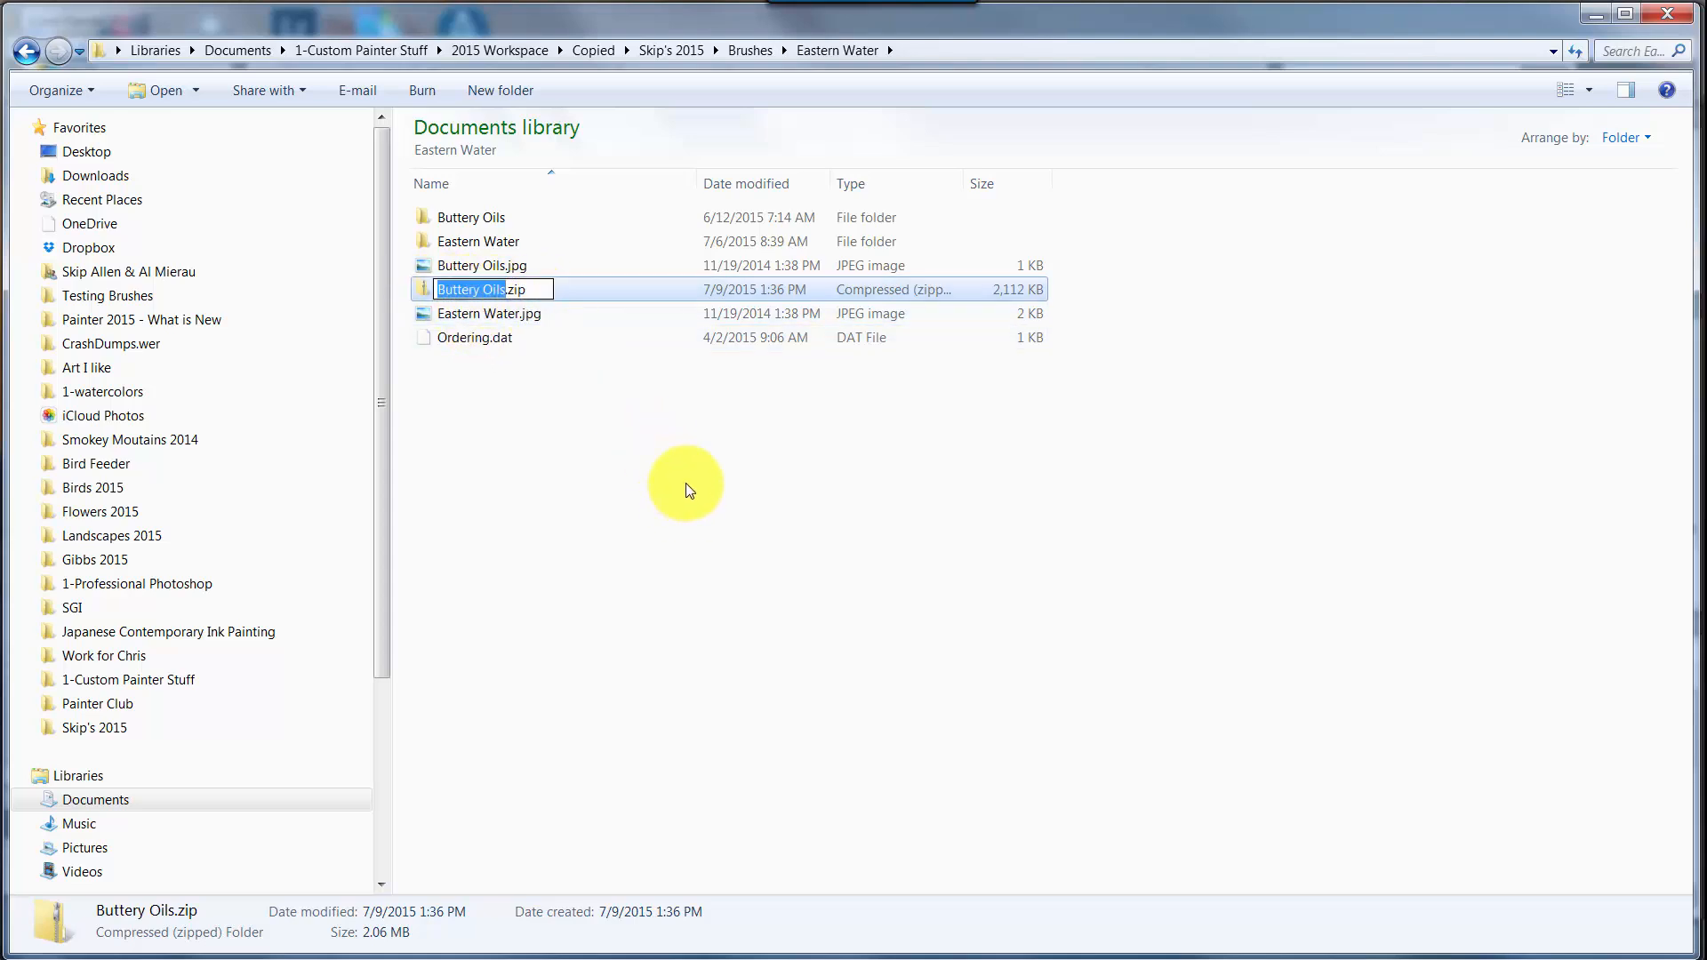
{"action": "type", "text": "Easter"}
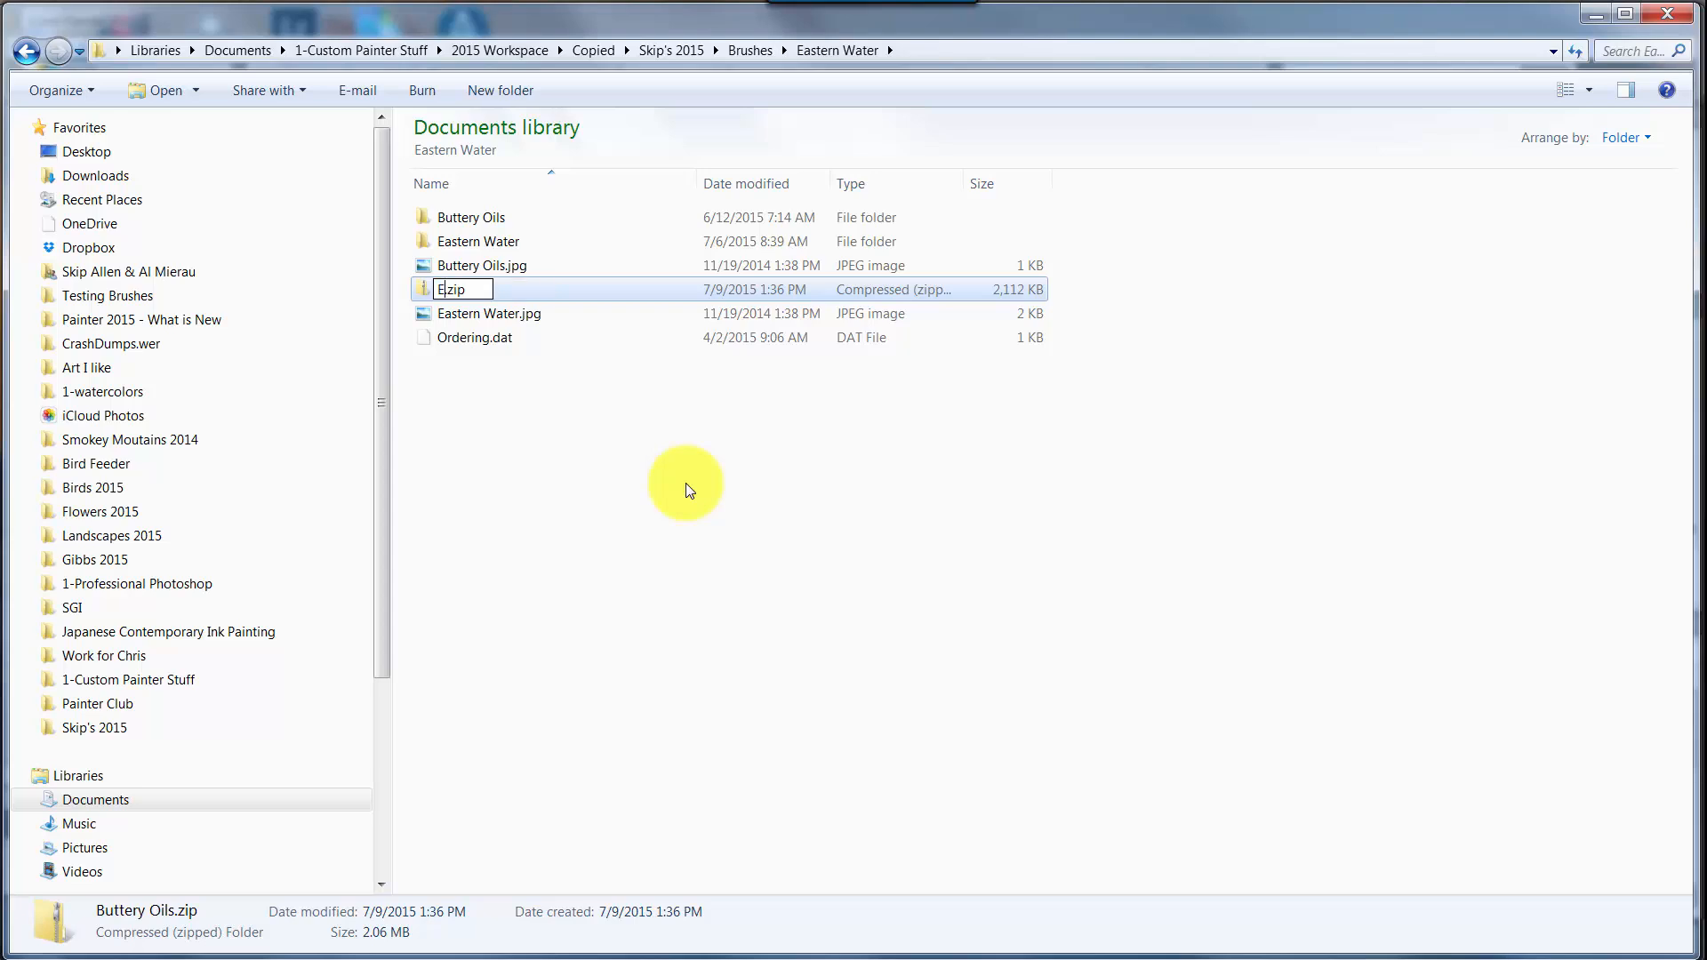
{"action": "type", "text": "n Water"}
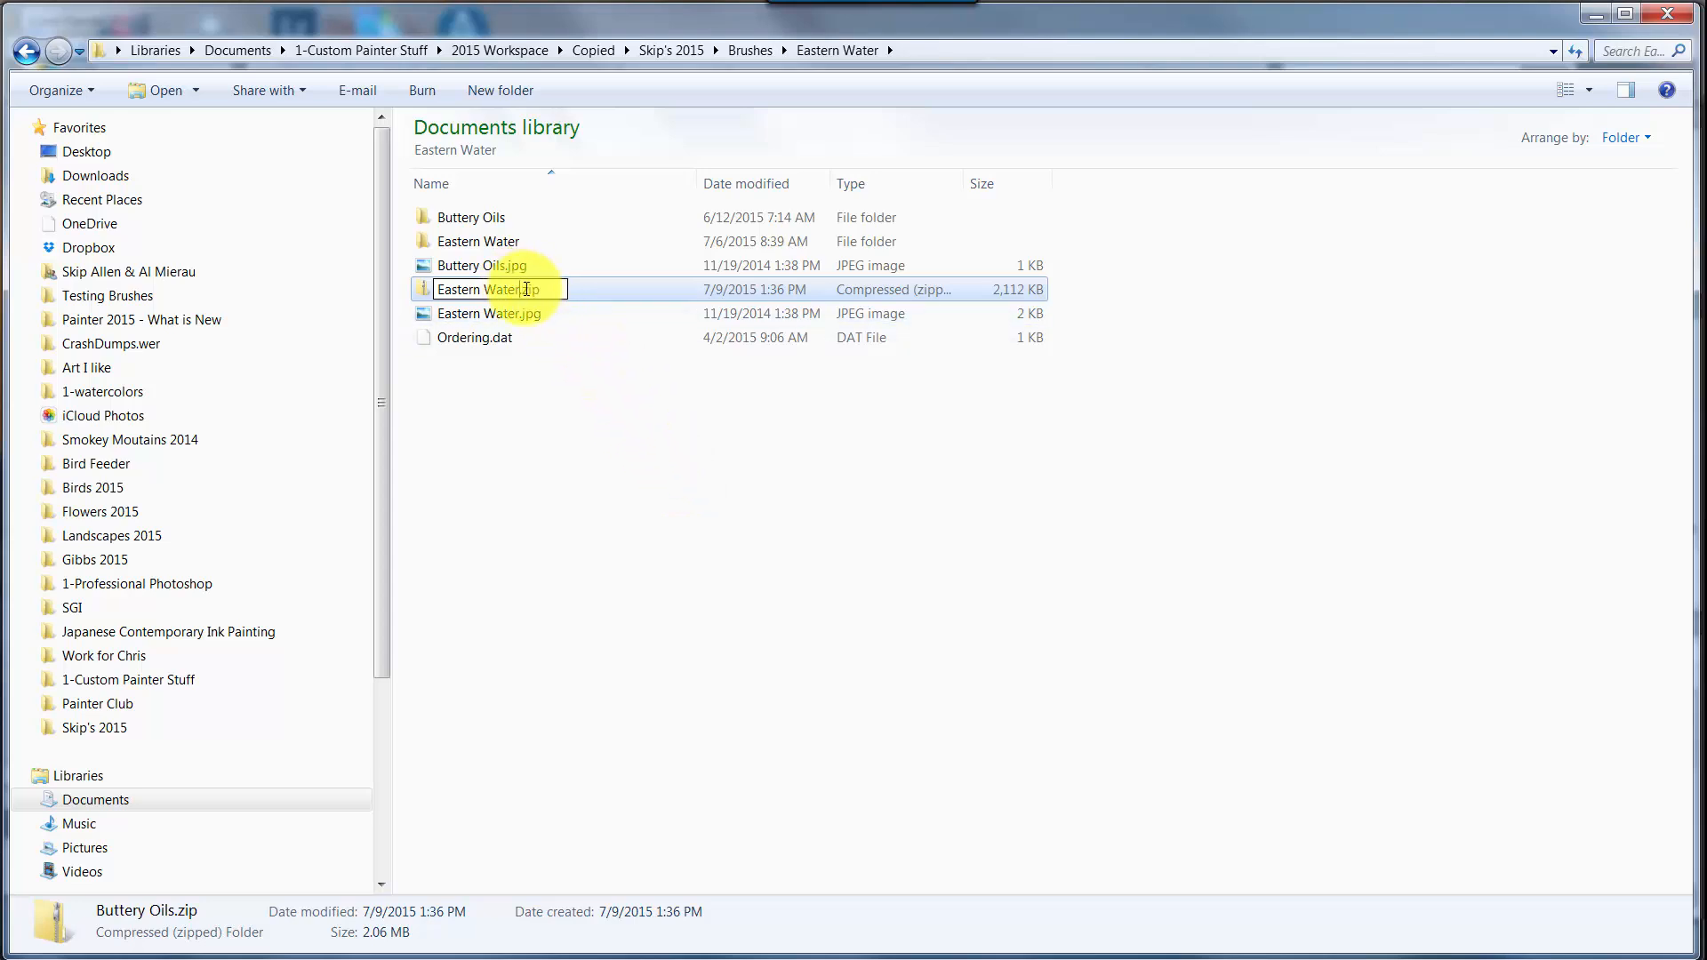
{"action": "left_click_drag", "start_coordinate": [525, 289], "coordinate": [540, 290]}
{"action": "type", "text": "brushlibrary"}
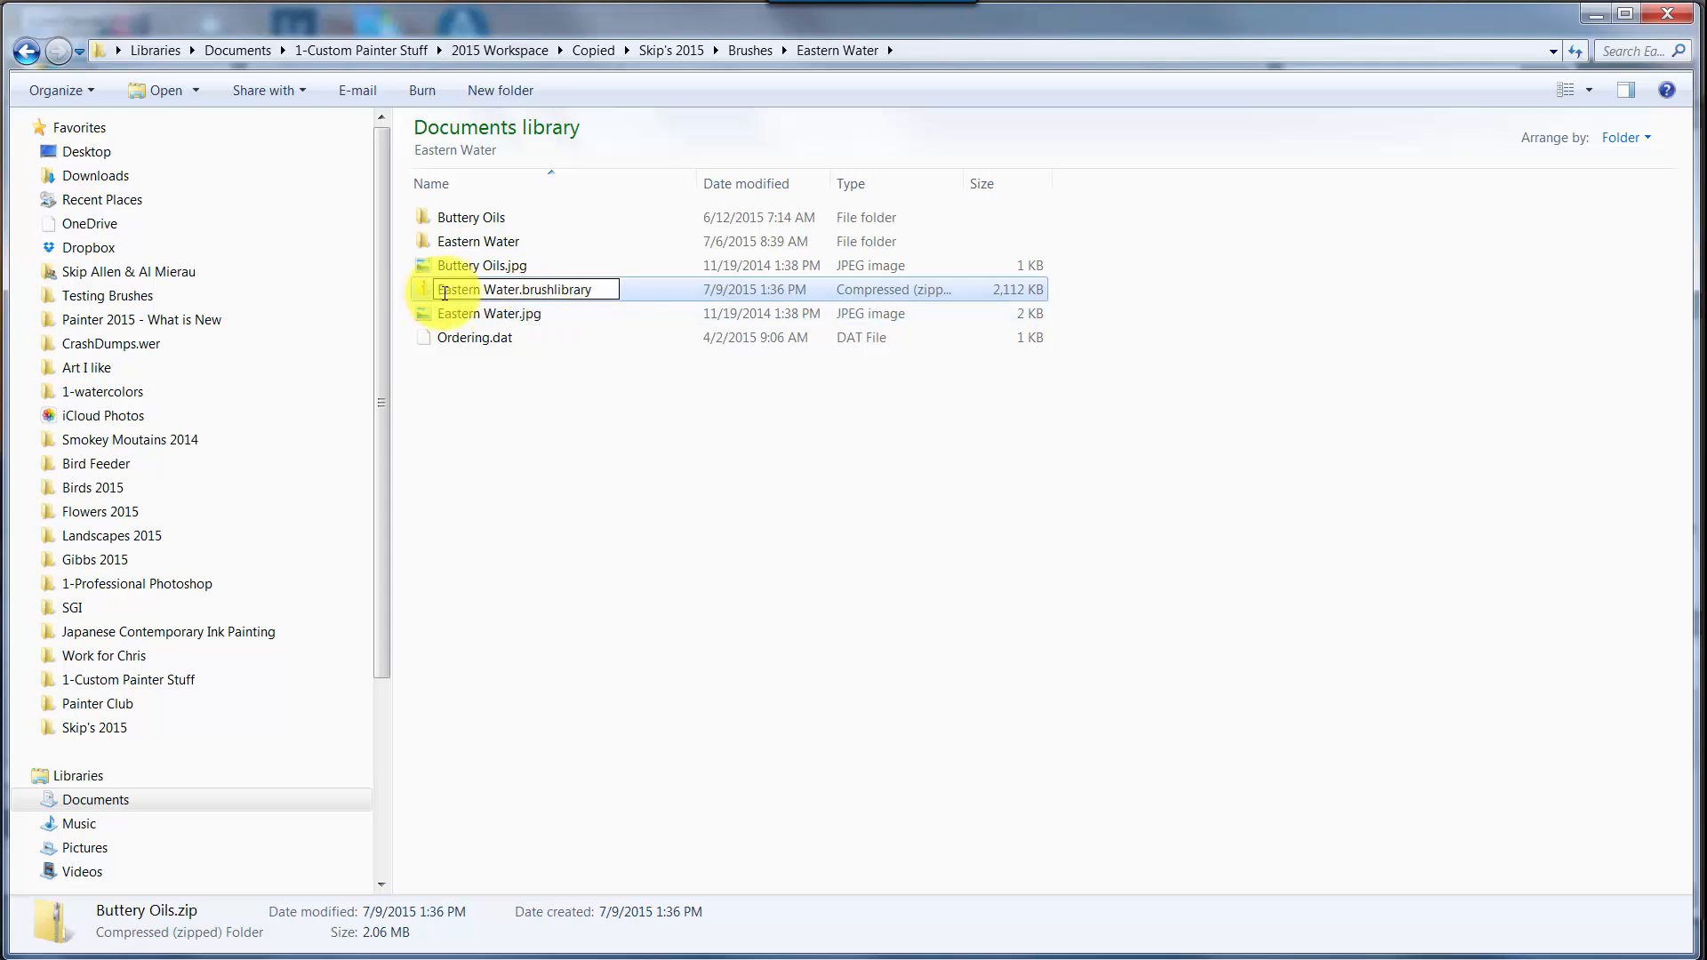
{"action": "left_click", "coordinate": [694, 506]}
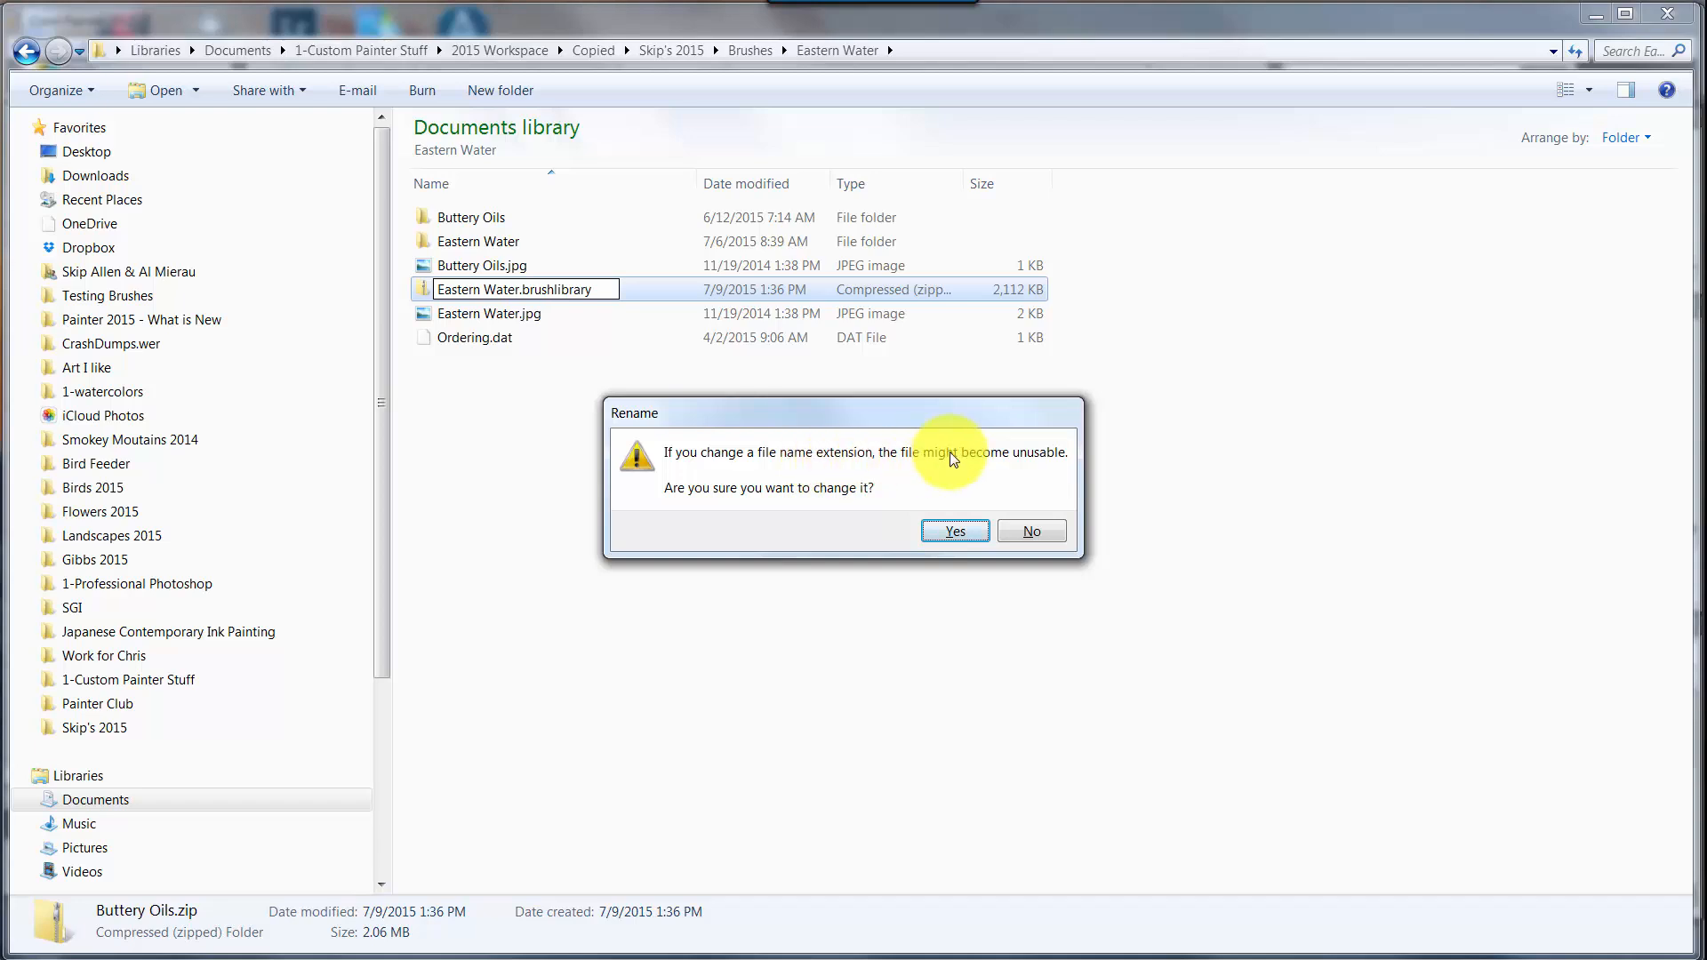
{"action": "left_click", "coordinate": [959, 530]}
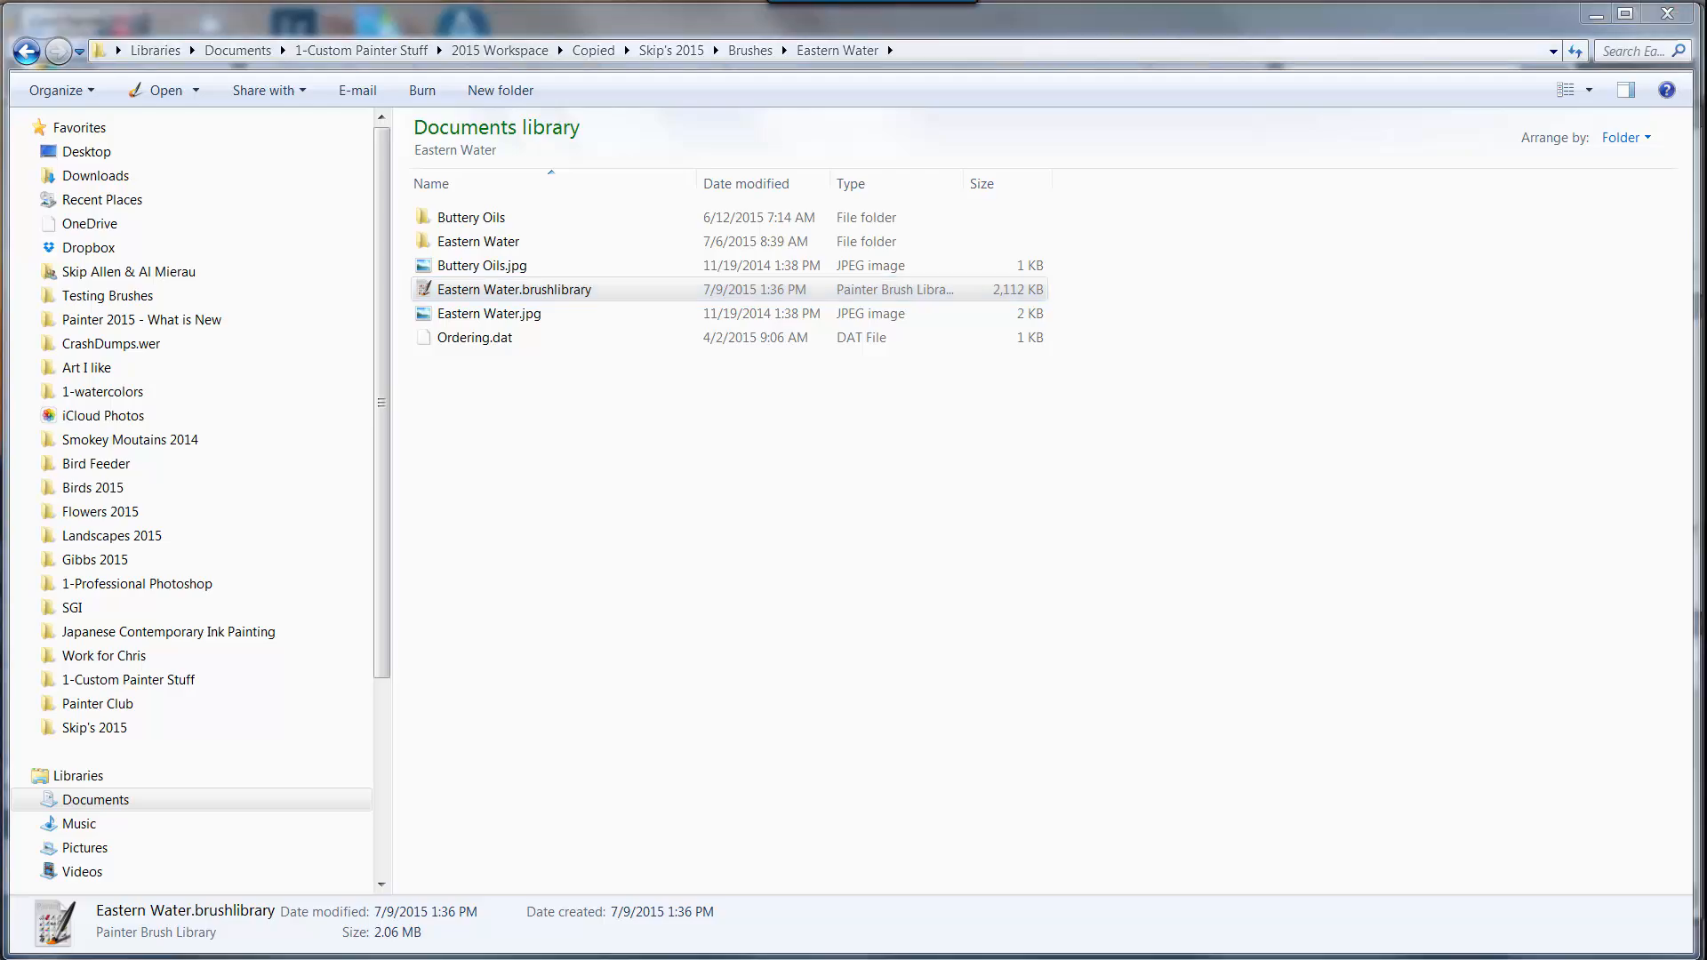
Step: Switch to Corel Painter and look over the brush categories of the currently loaded library
{"action": "key", "text": "alt+Tab"}
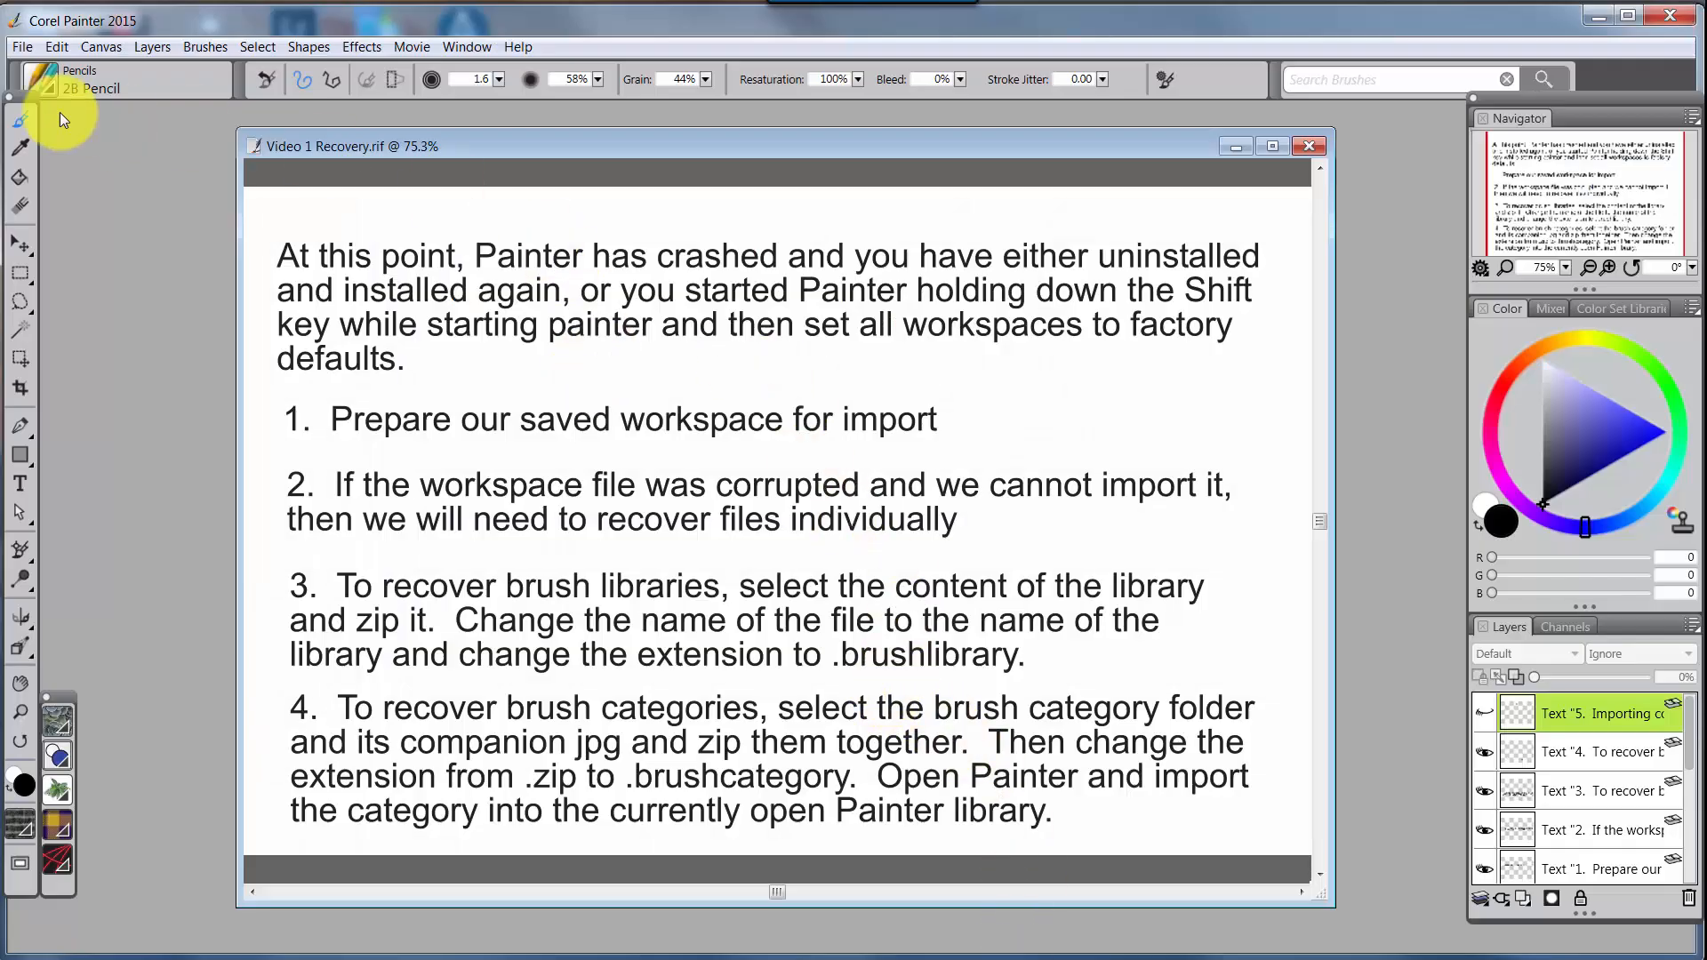
{"action": "left_click", "coordinate": [52, 88]}
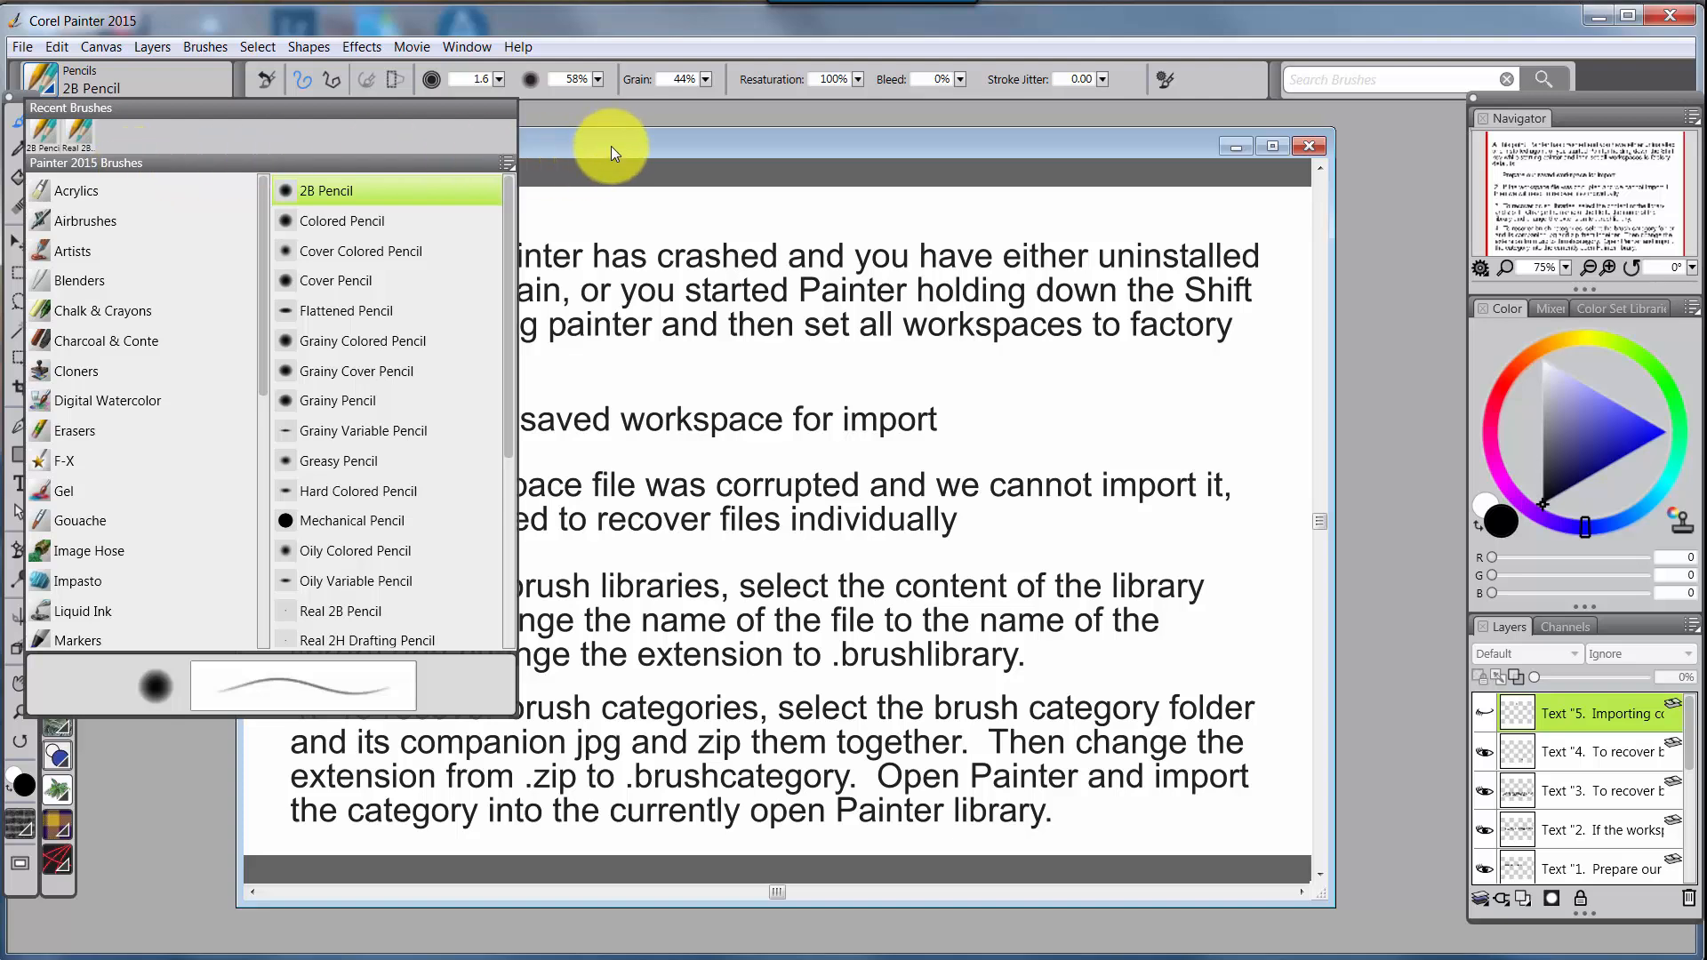
{"action": "left_click", "coordinate": [616, 114]}
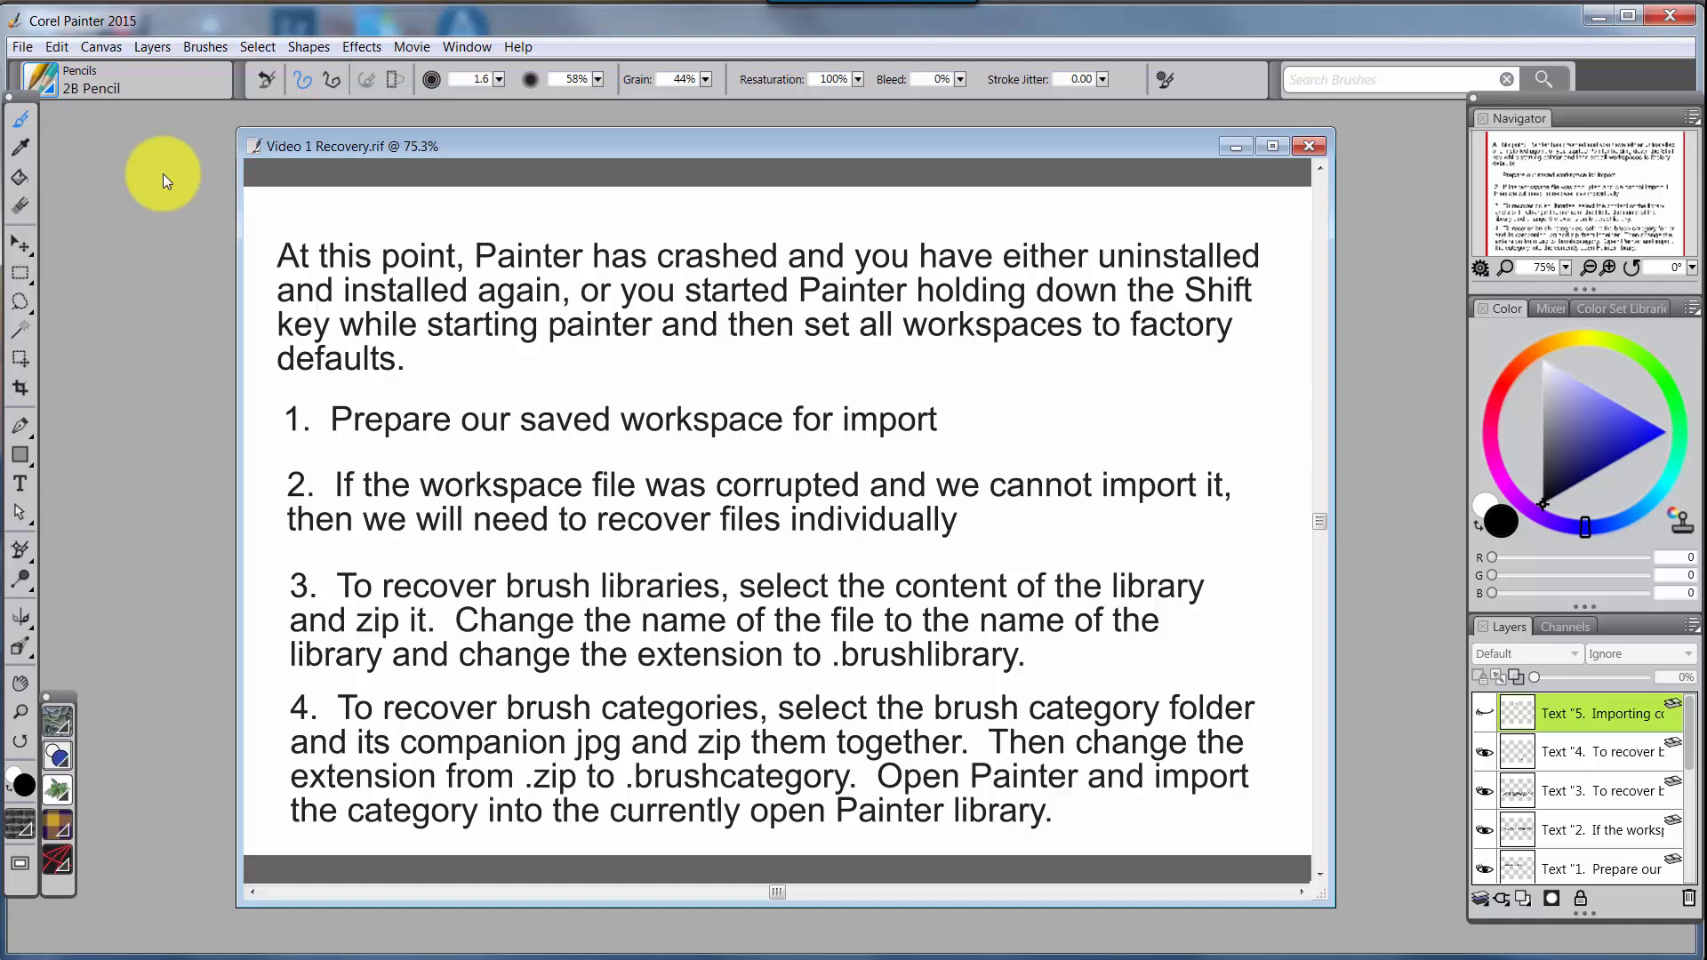
Step: Import the brush library file Eastern Water.brushlibrary from the copied workspace's Brushes > Eastern Water folder
{"action": "left_click", "coordinate": [207, 46]}
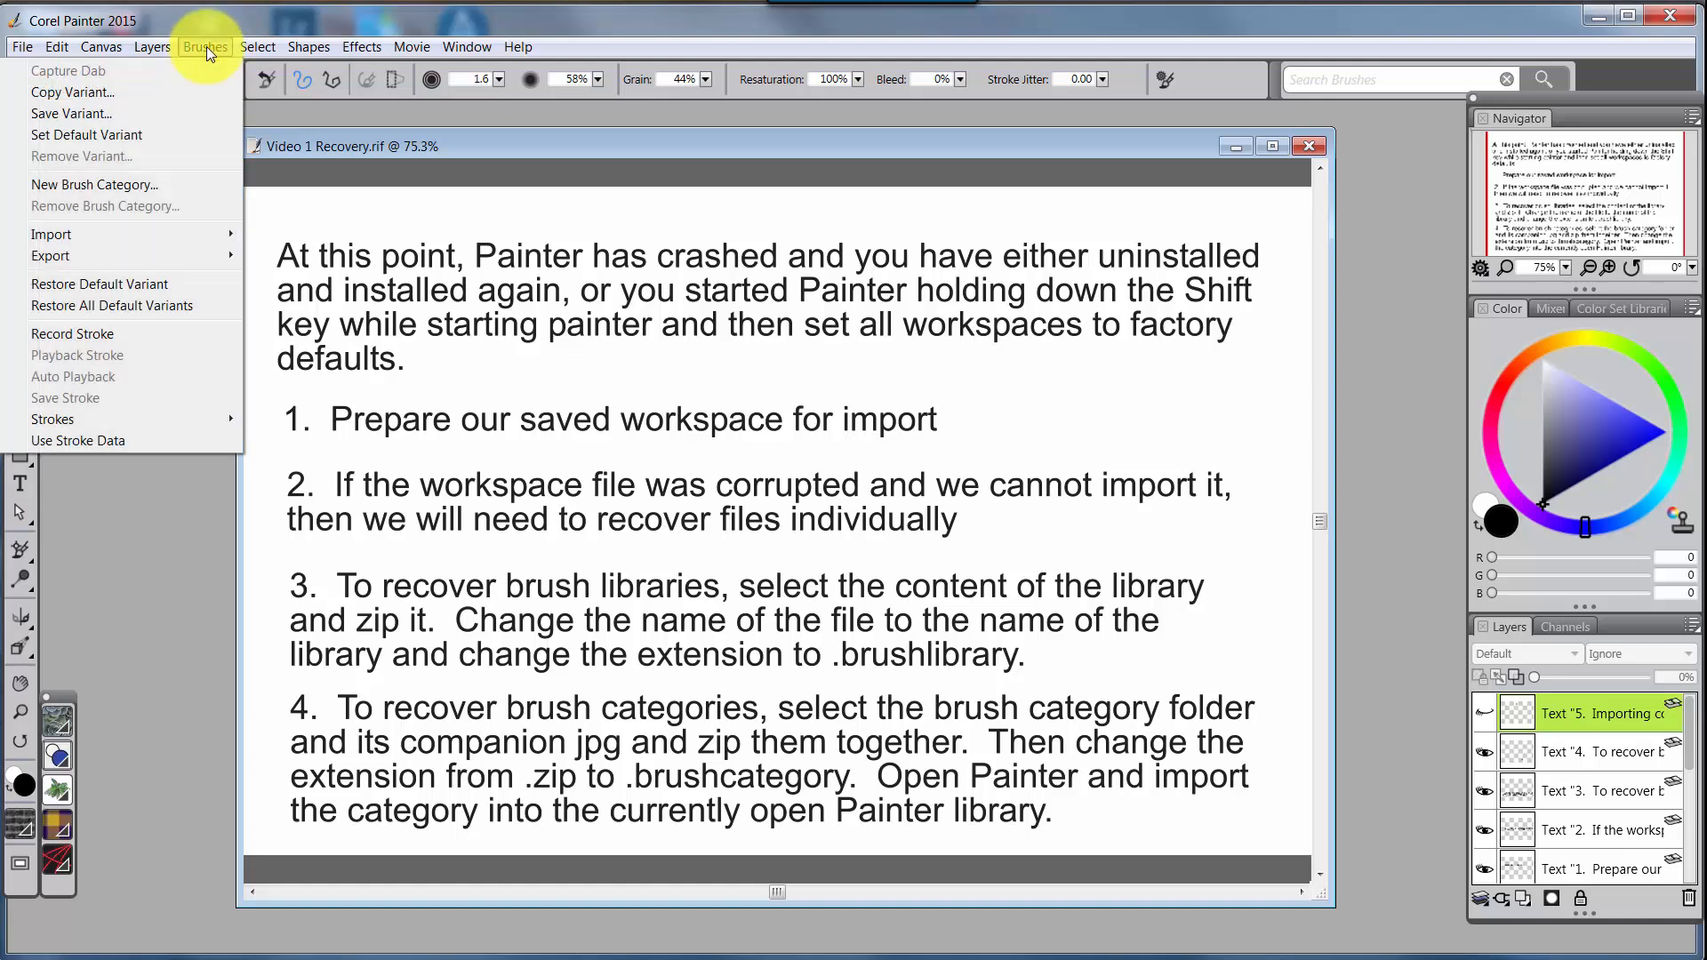
{"action": "mouse_move", "coordinate": [60, 236]}
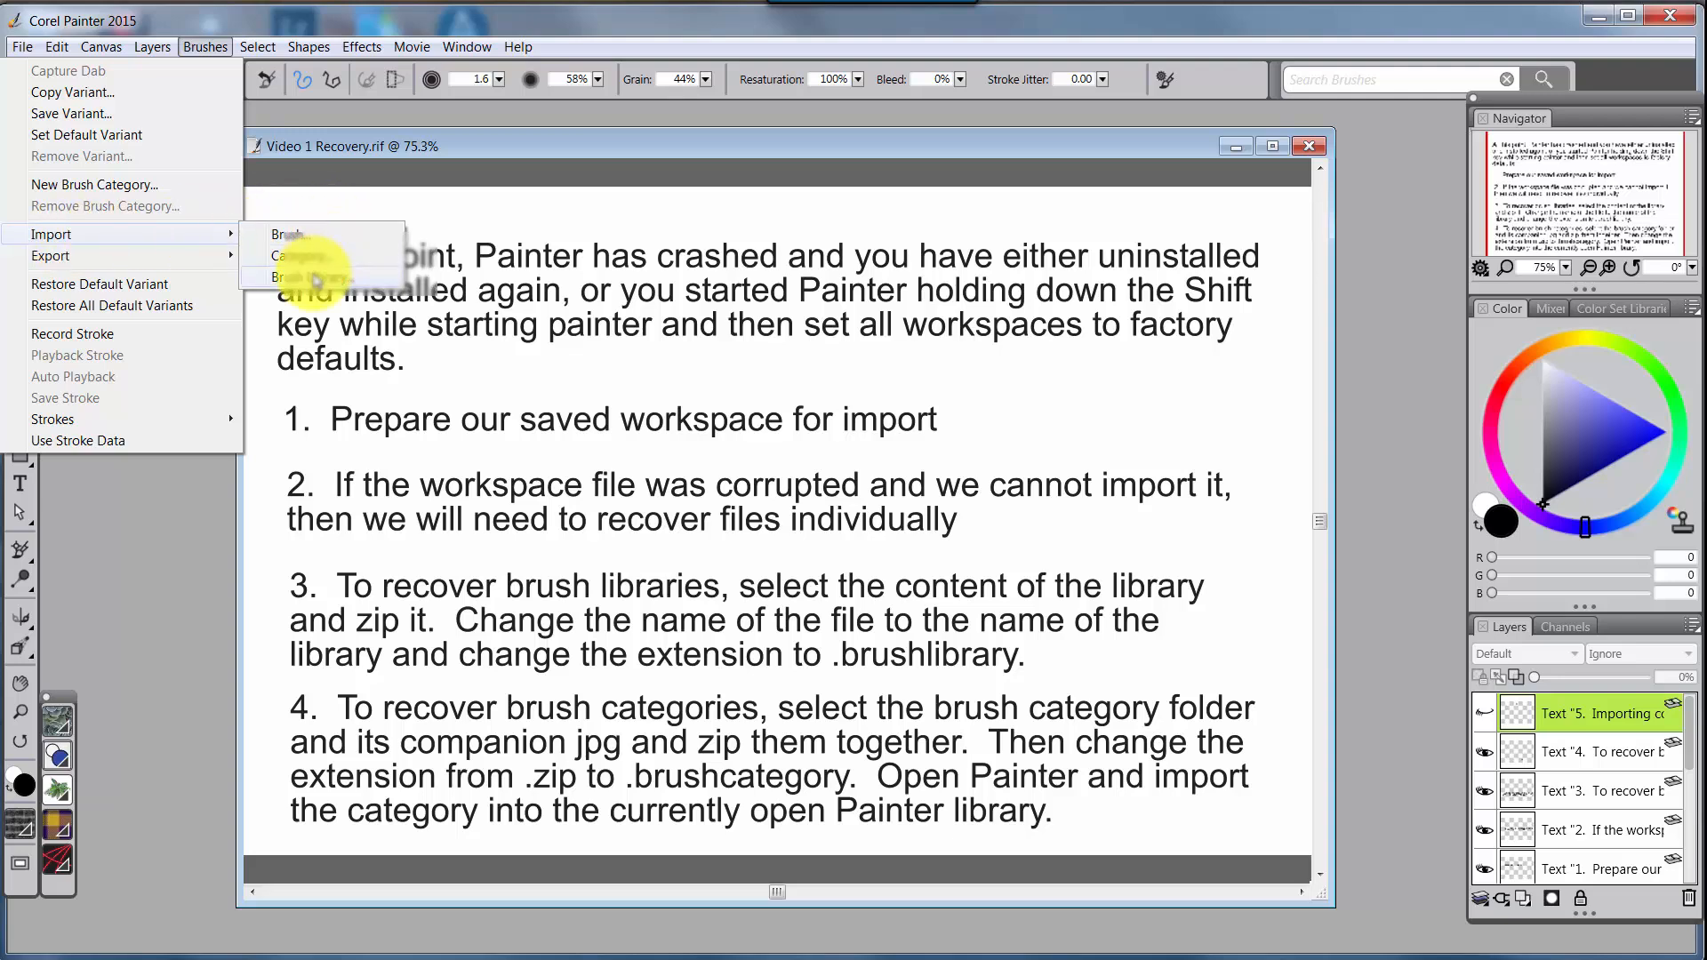
{"action": "left_click", "coordinate": [312, 272]}
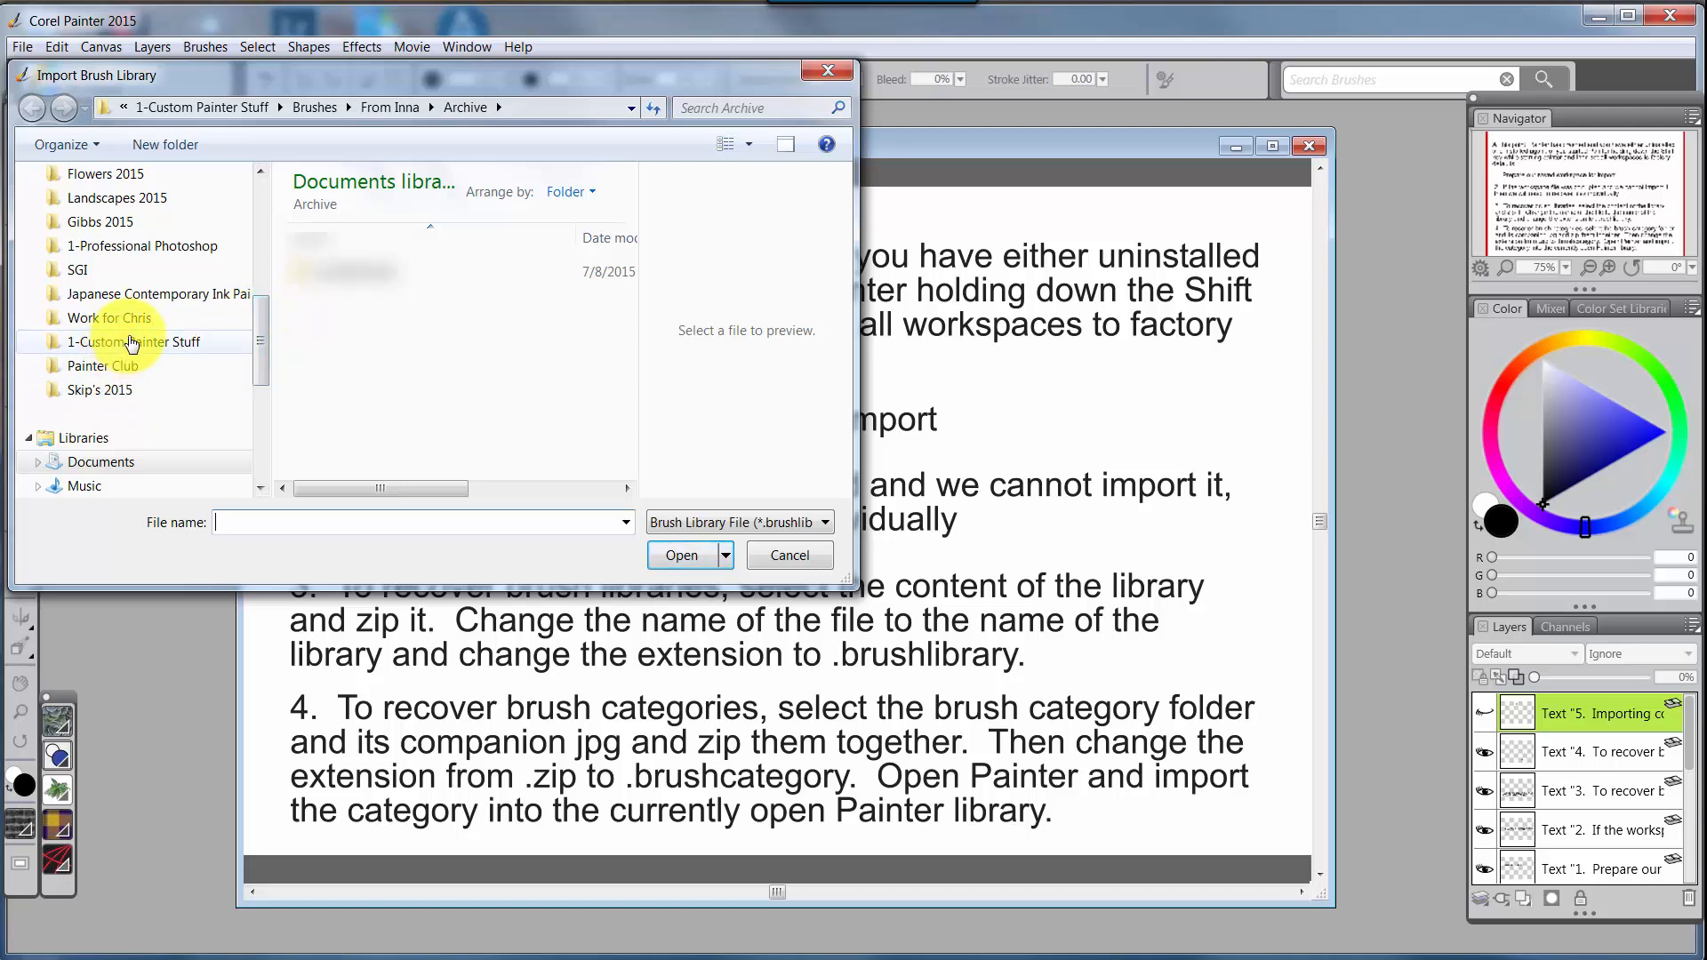
{"action": "left_click", "coordinate": [114, 393]}
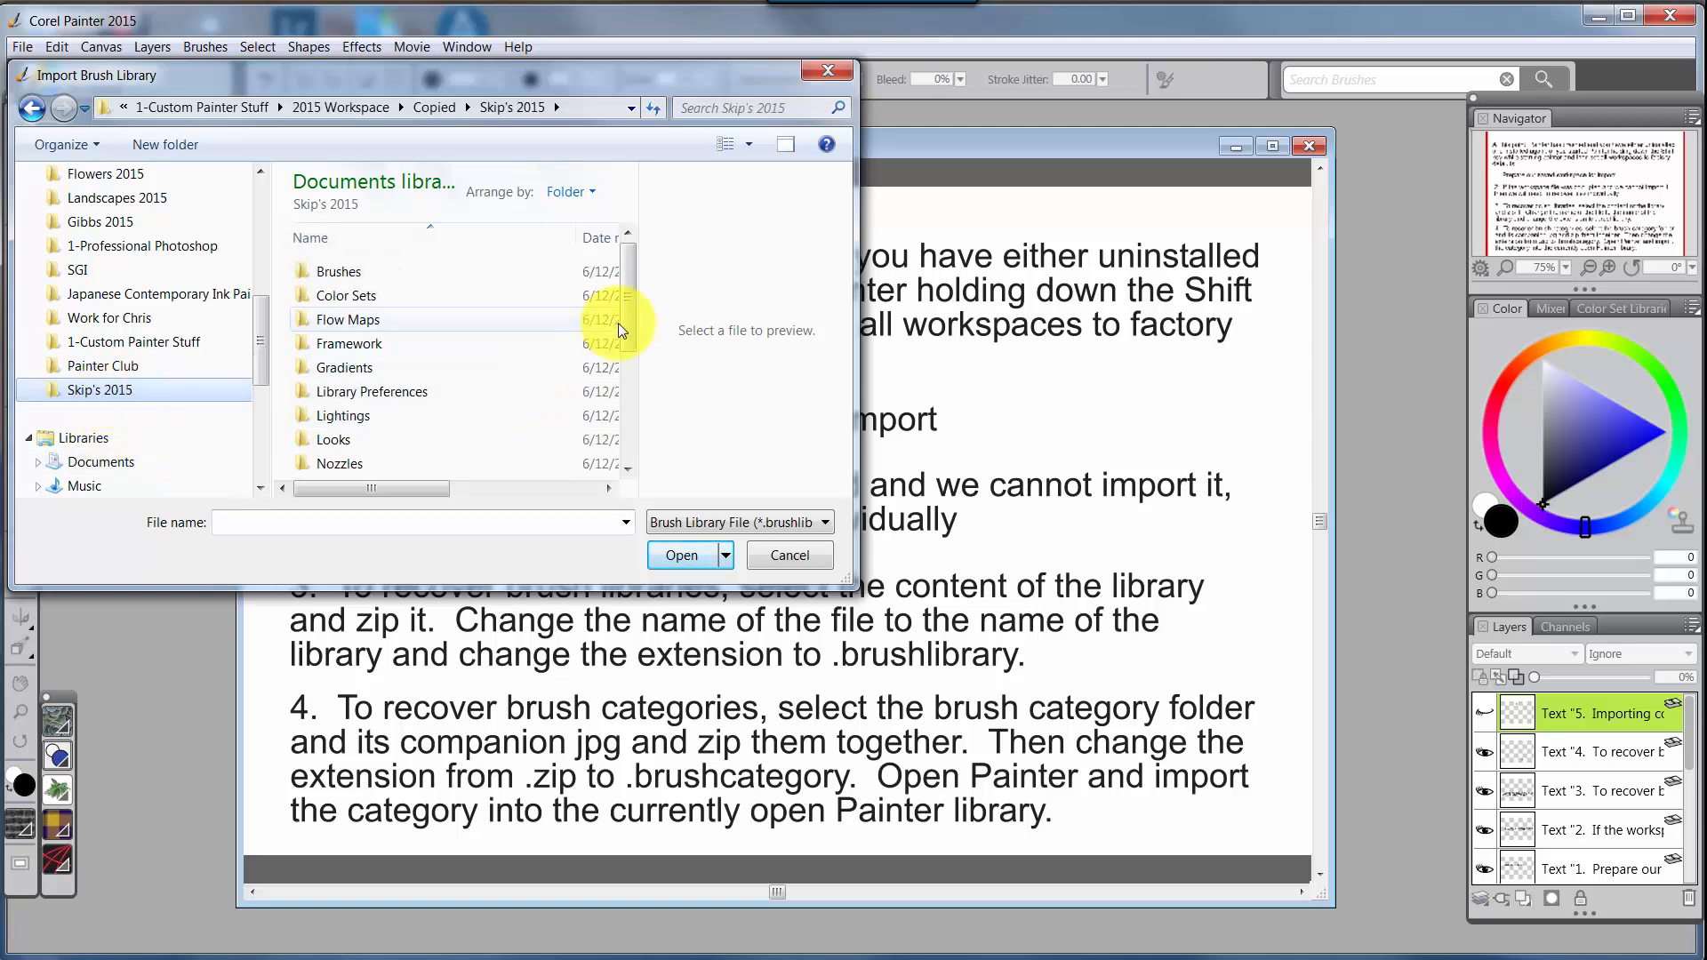
{"action": "mouse_move", "coordinate": [623, 313]}
{"action": "left_mouse_down"}
{"action": "mouse_move", "coordinate": [616, 459]}
{"action": "mouse_move", "coordinate": [647, 345]}
{"action": "left_mouse_up"}
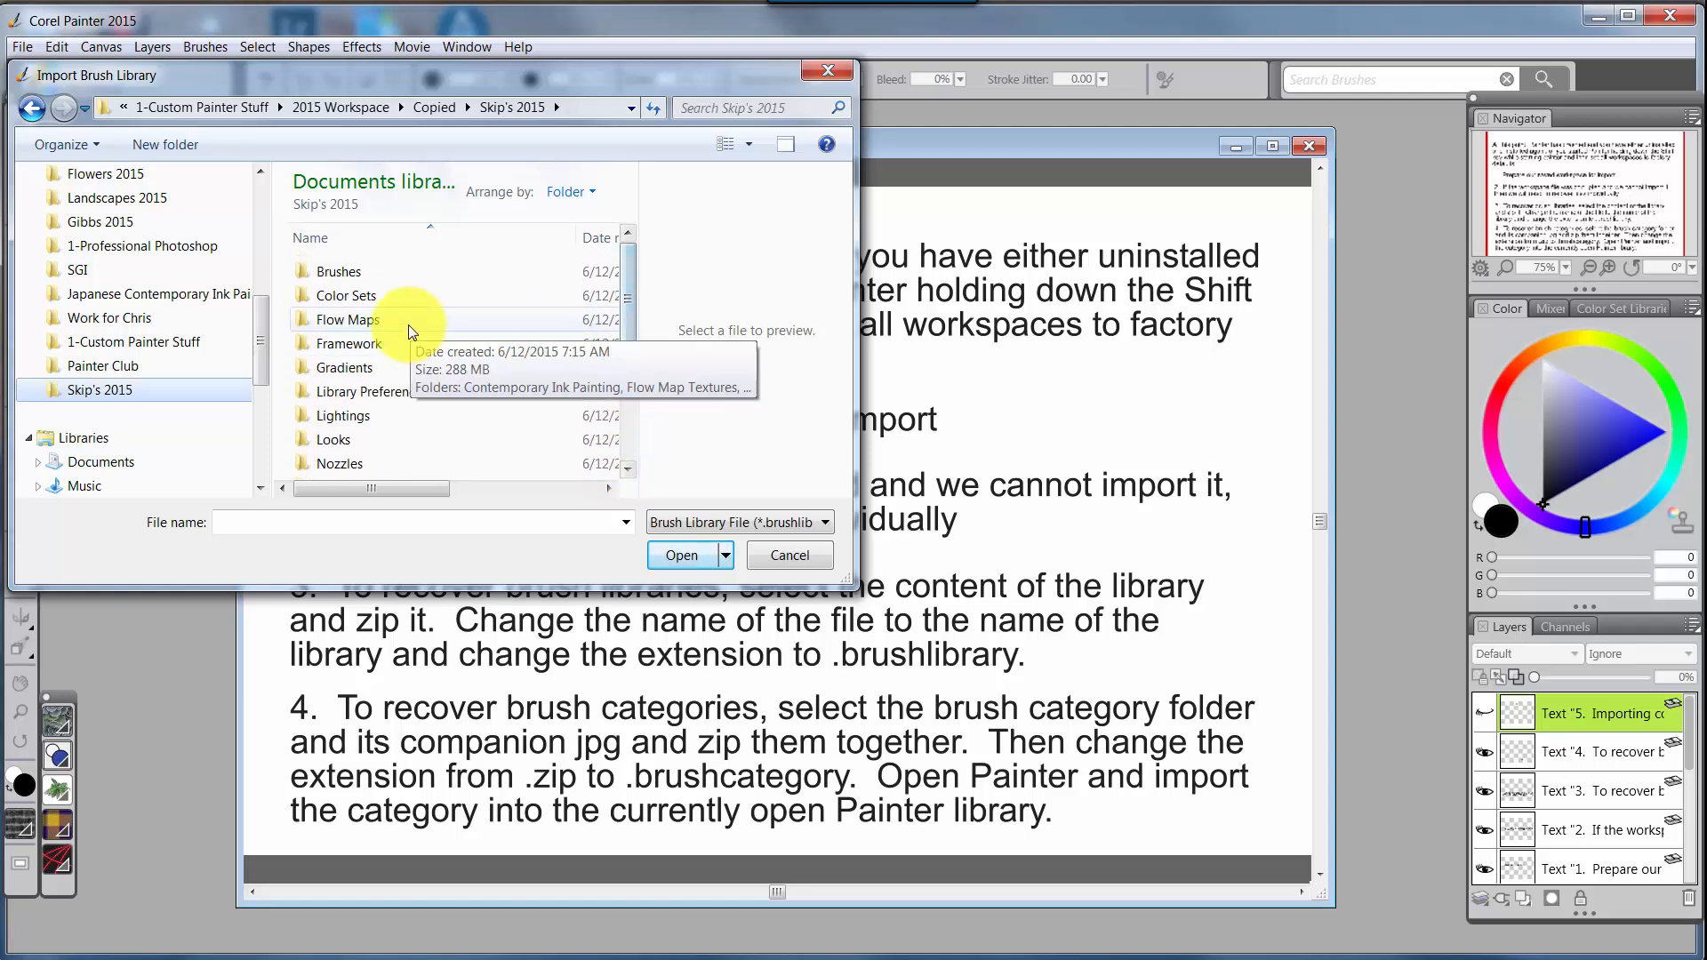
{"action": "double_click", "coordinate": [354, 274]}
{"action": "left_click_drag", "start_coordinate": [637, 260], "coordinate": [626, 278]}
{"action": "left_click", "coordinate": [349, 322]}
{"action": "double_click", "coordinate": [349, 322]}
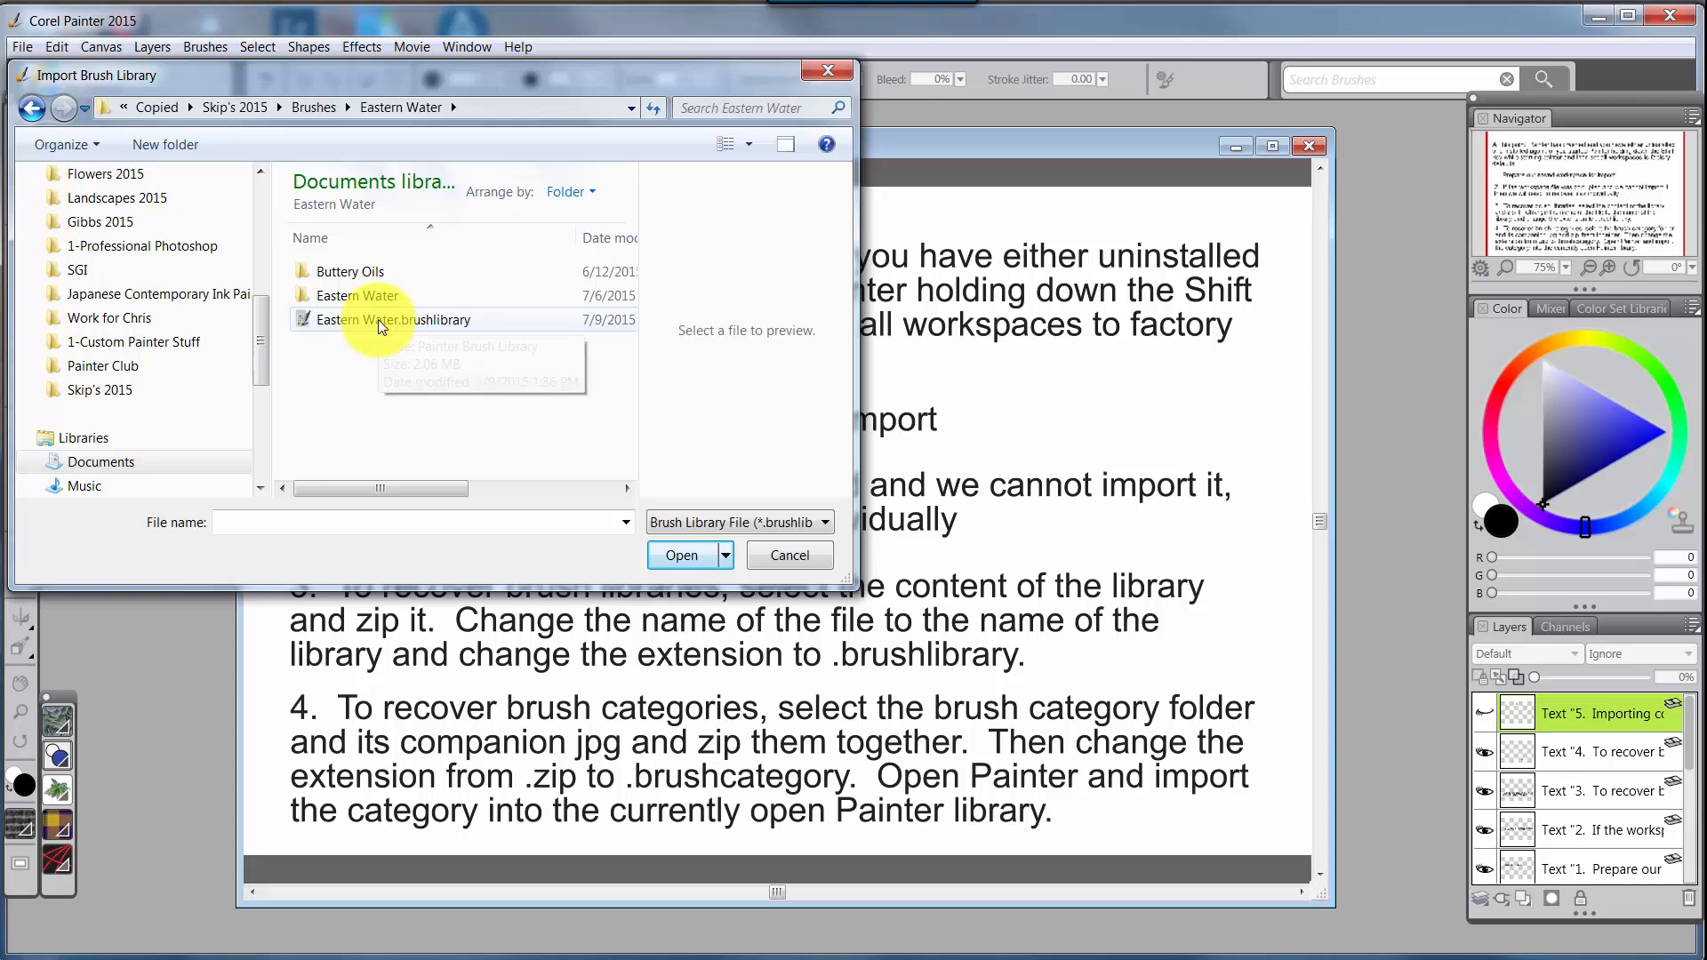
{"action": "left_click", "coordinate": [379, 321]}
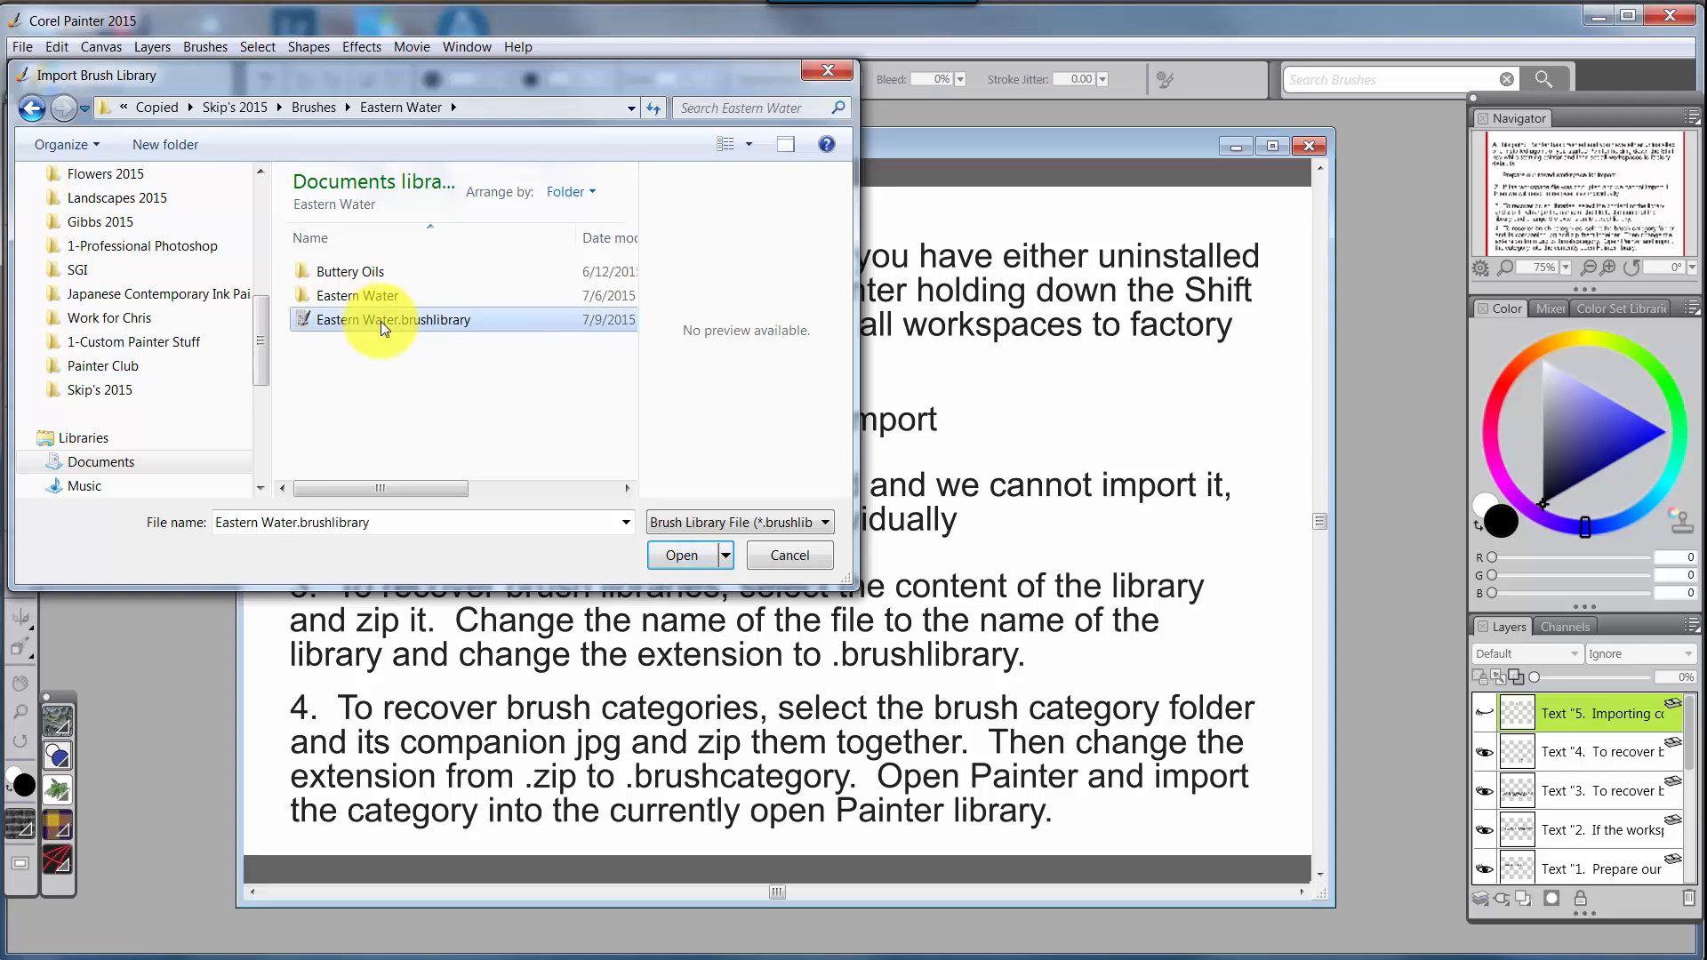
{"action": "left_click", "coordinate": [681, 554]}
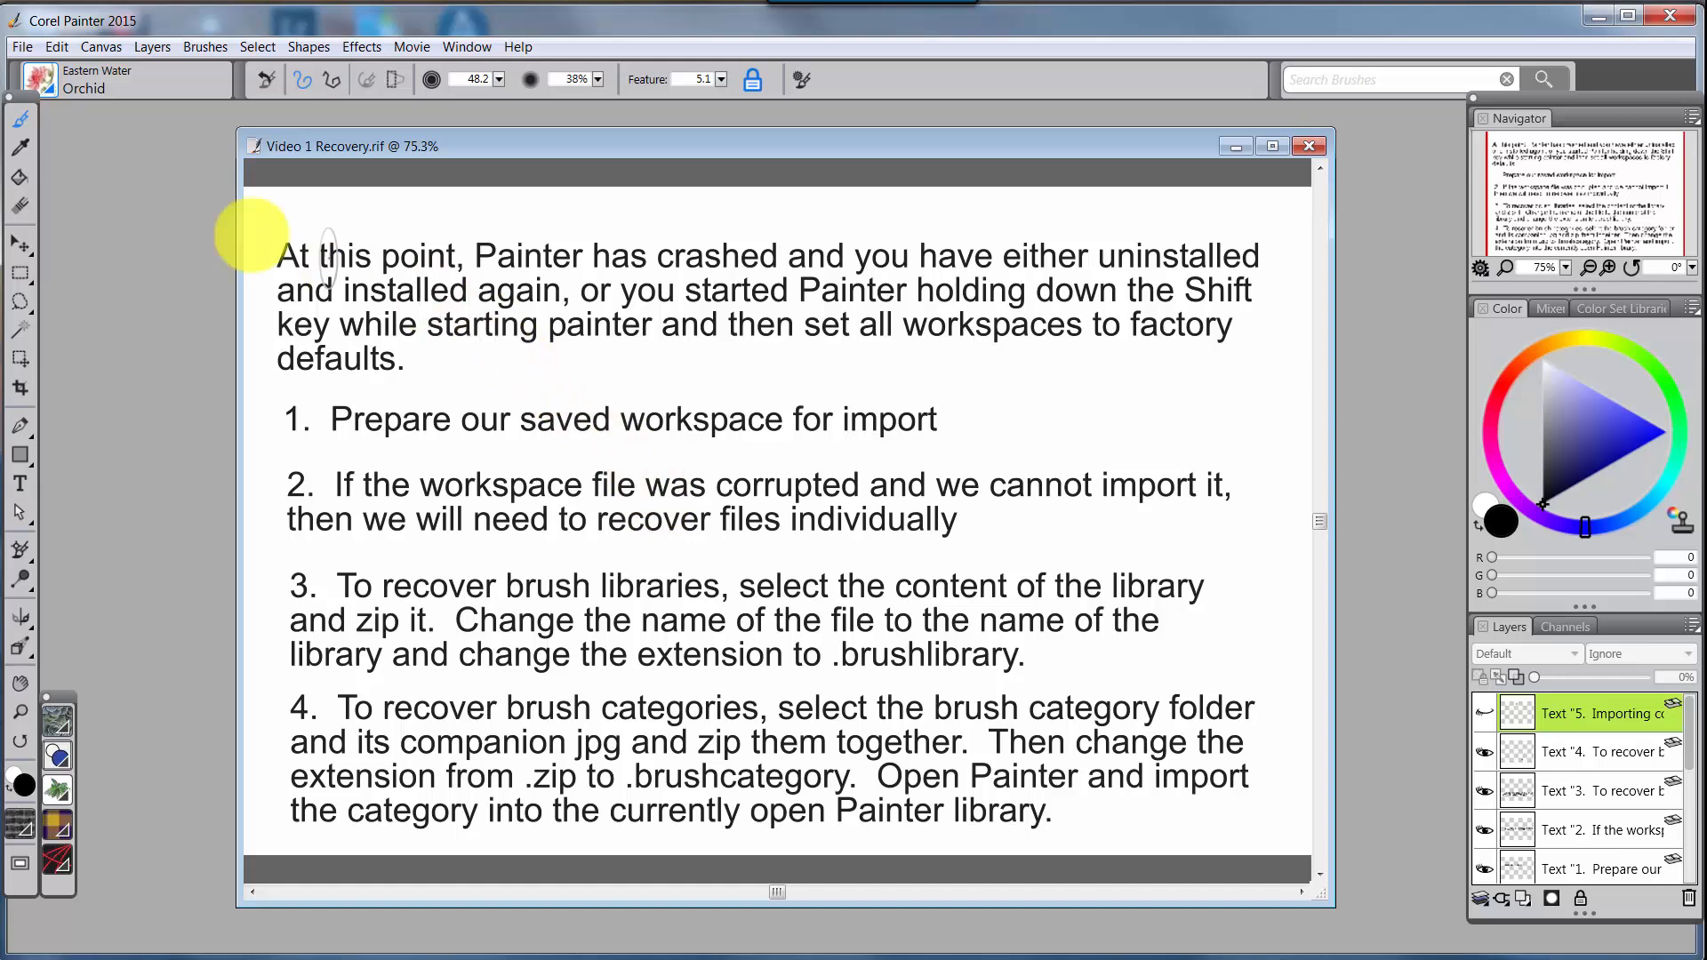
Step: Check the categories and brush variants in the imported Eastern Water library
{"action": "left_click", "coordinate": [39, 80]}
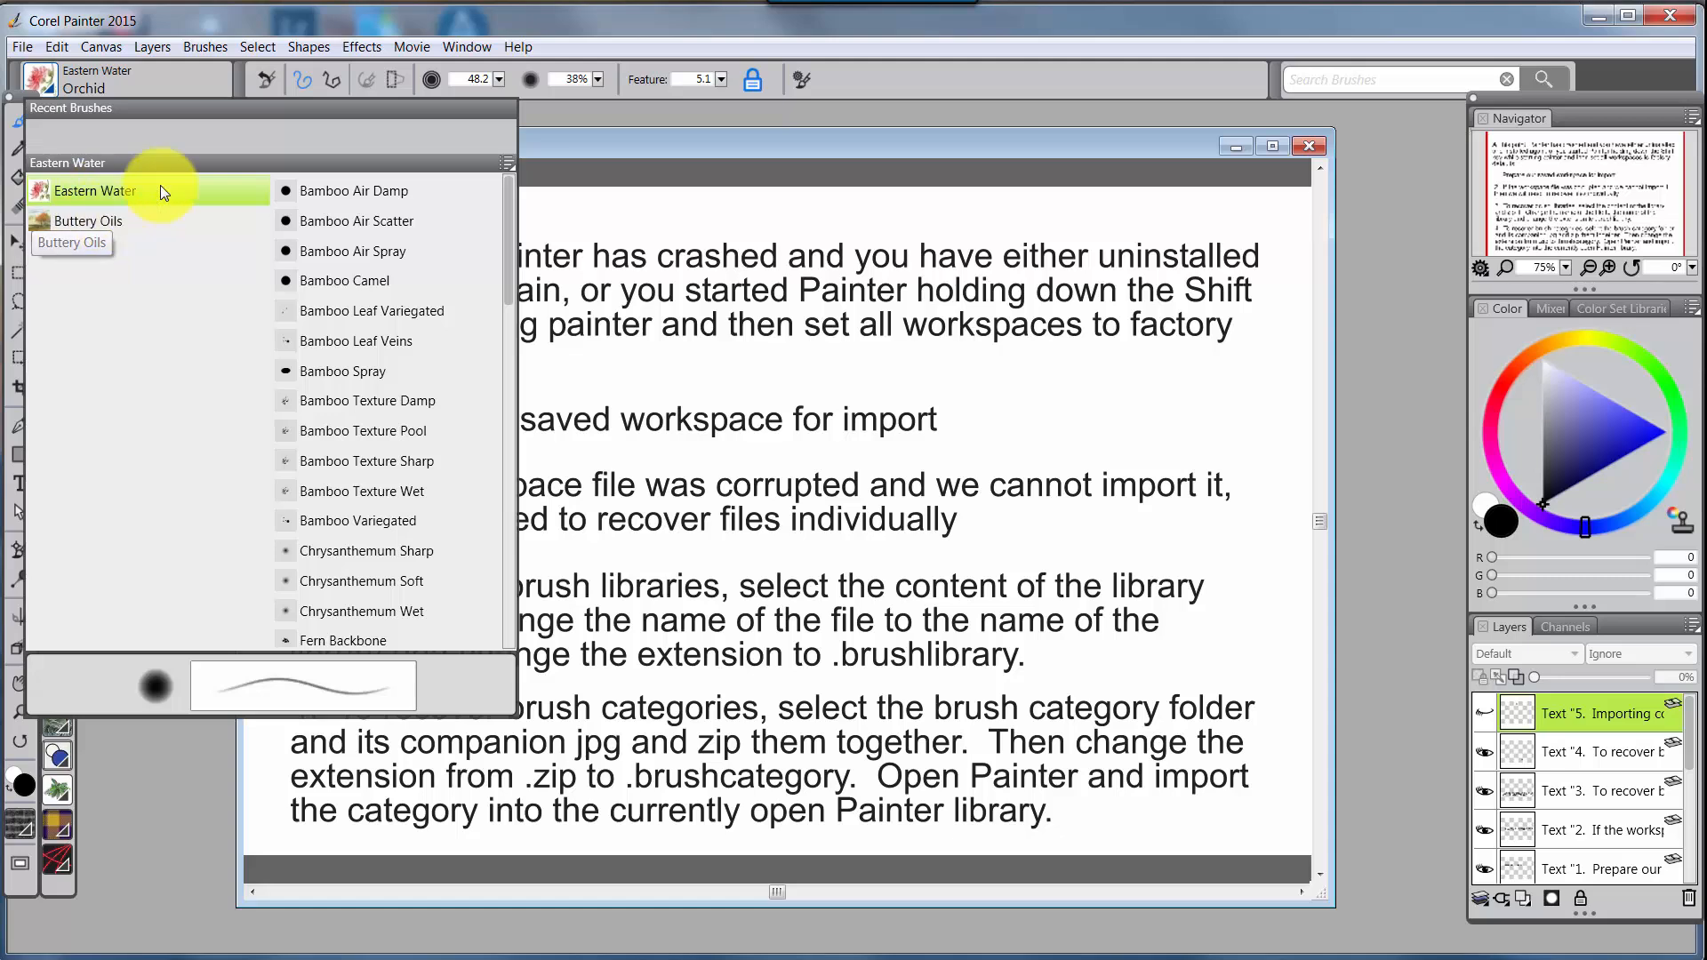
{"action": "mouse_move", "coordinate": [510, 194]}
{"action": "left_mouse_down"}
{"action": "mouse_move", "coordinate": [505, 551]}
{"action": "mouse_move", "coordinate": [515, 167]}
{"action": "left_mouse_up"}
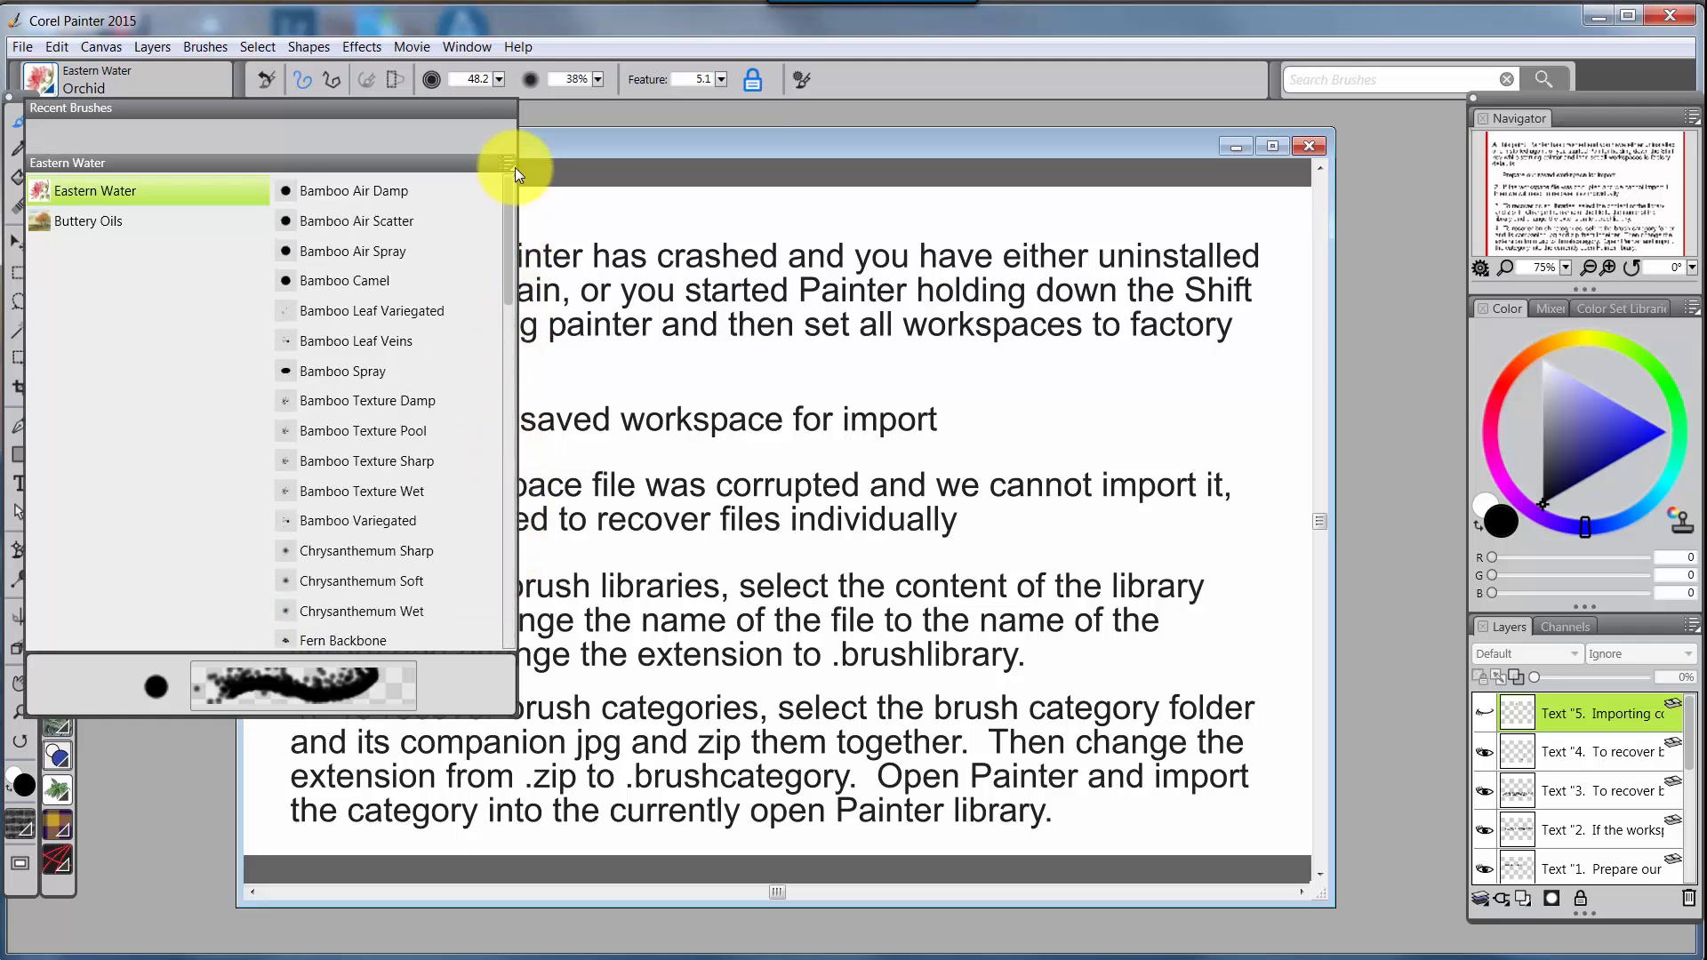
{"action": "left_click", "coordinate": [558, 117]}
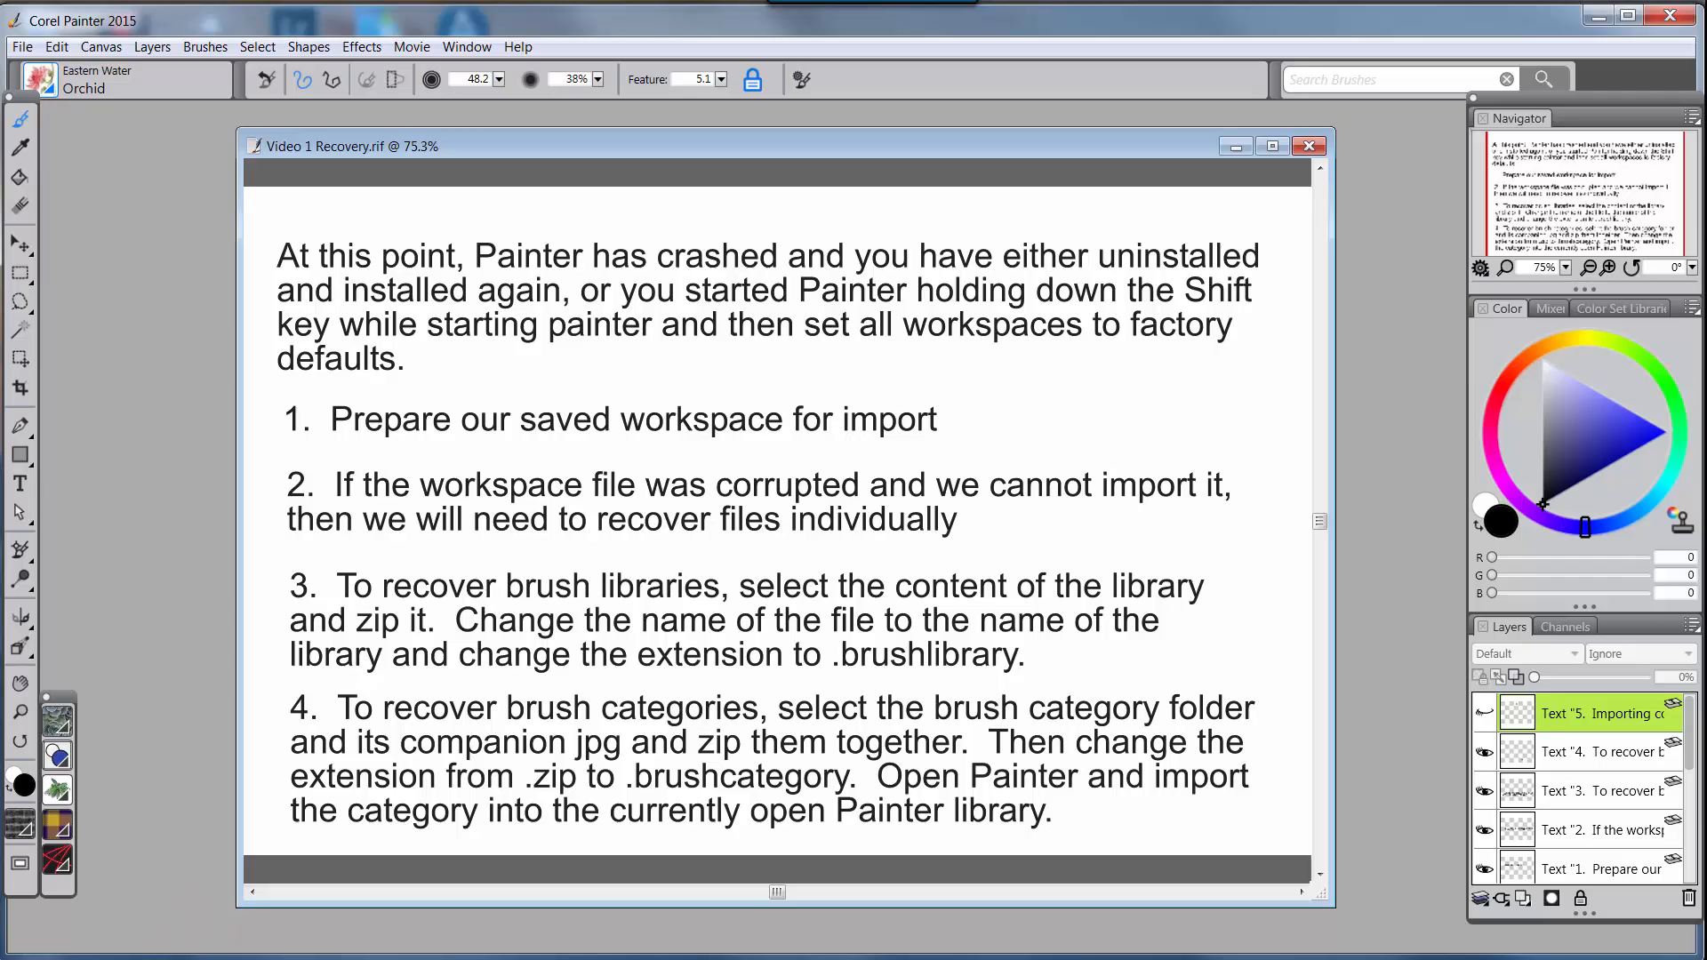
Step: Switch back to Windows Explorer and open the Painter 14 Brushes folder within the workspace's Brushes folder
{"action": "left_click", "coordinate": [185, 958]}
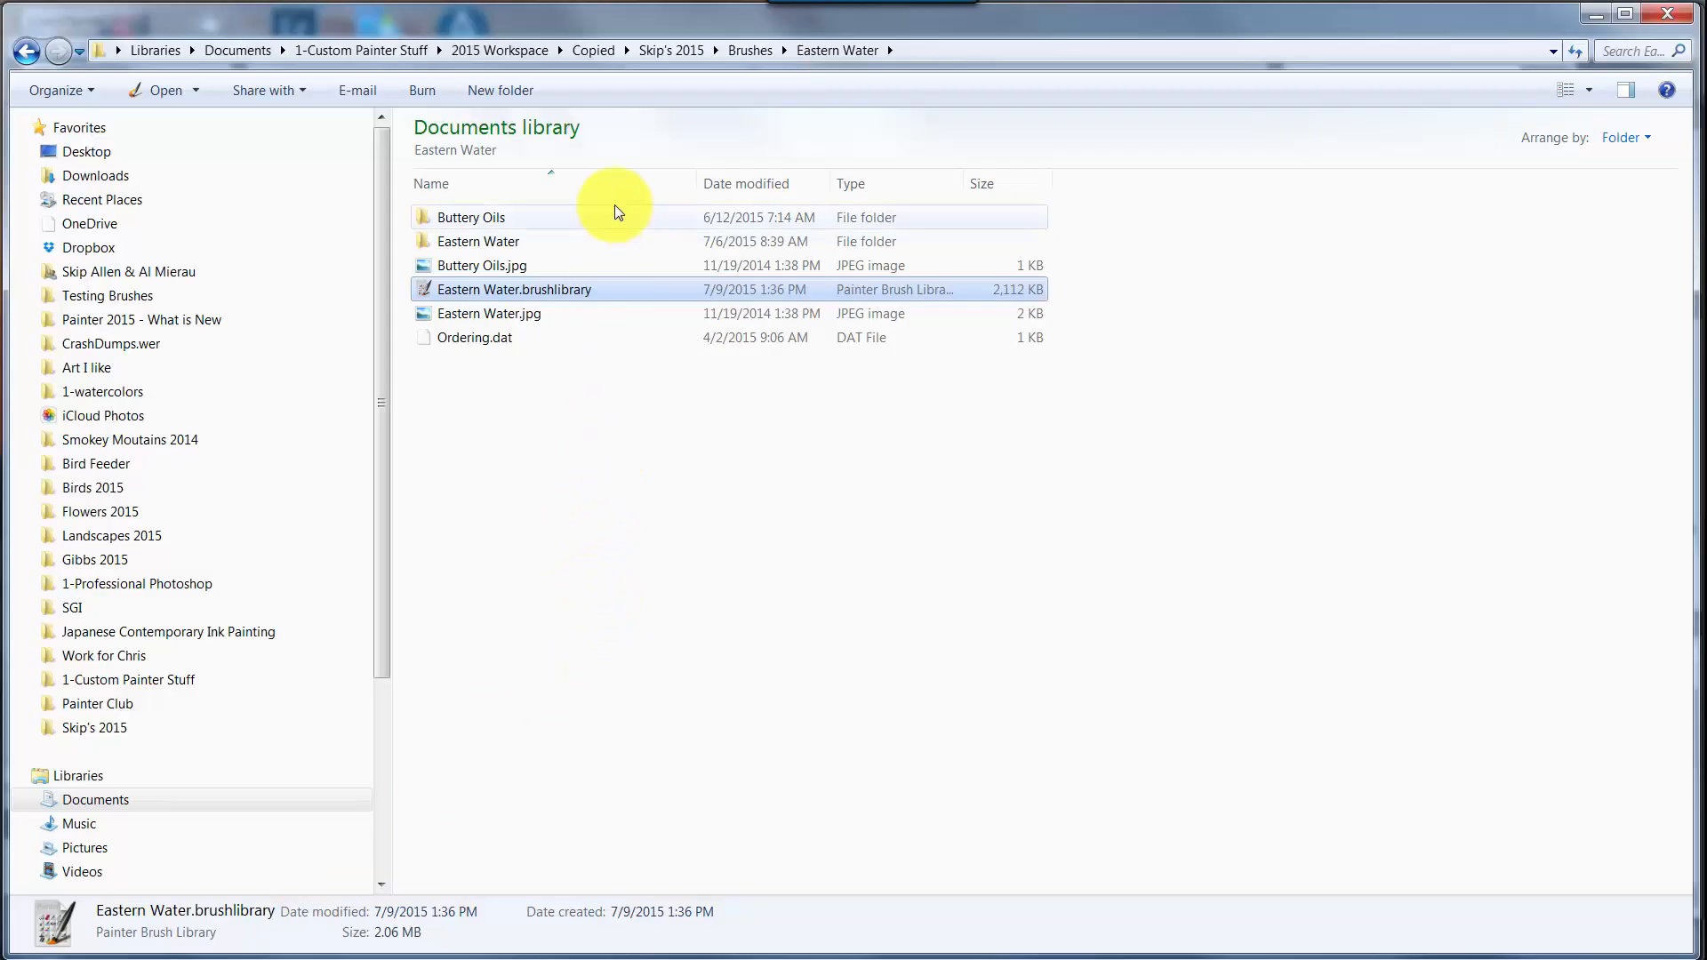
{"action": "left_click", "coordinate": [755, 51]}
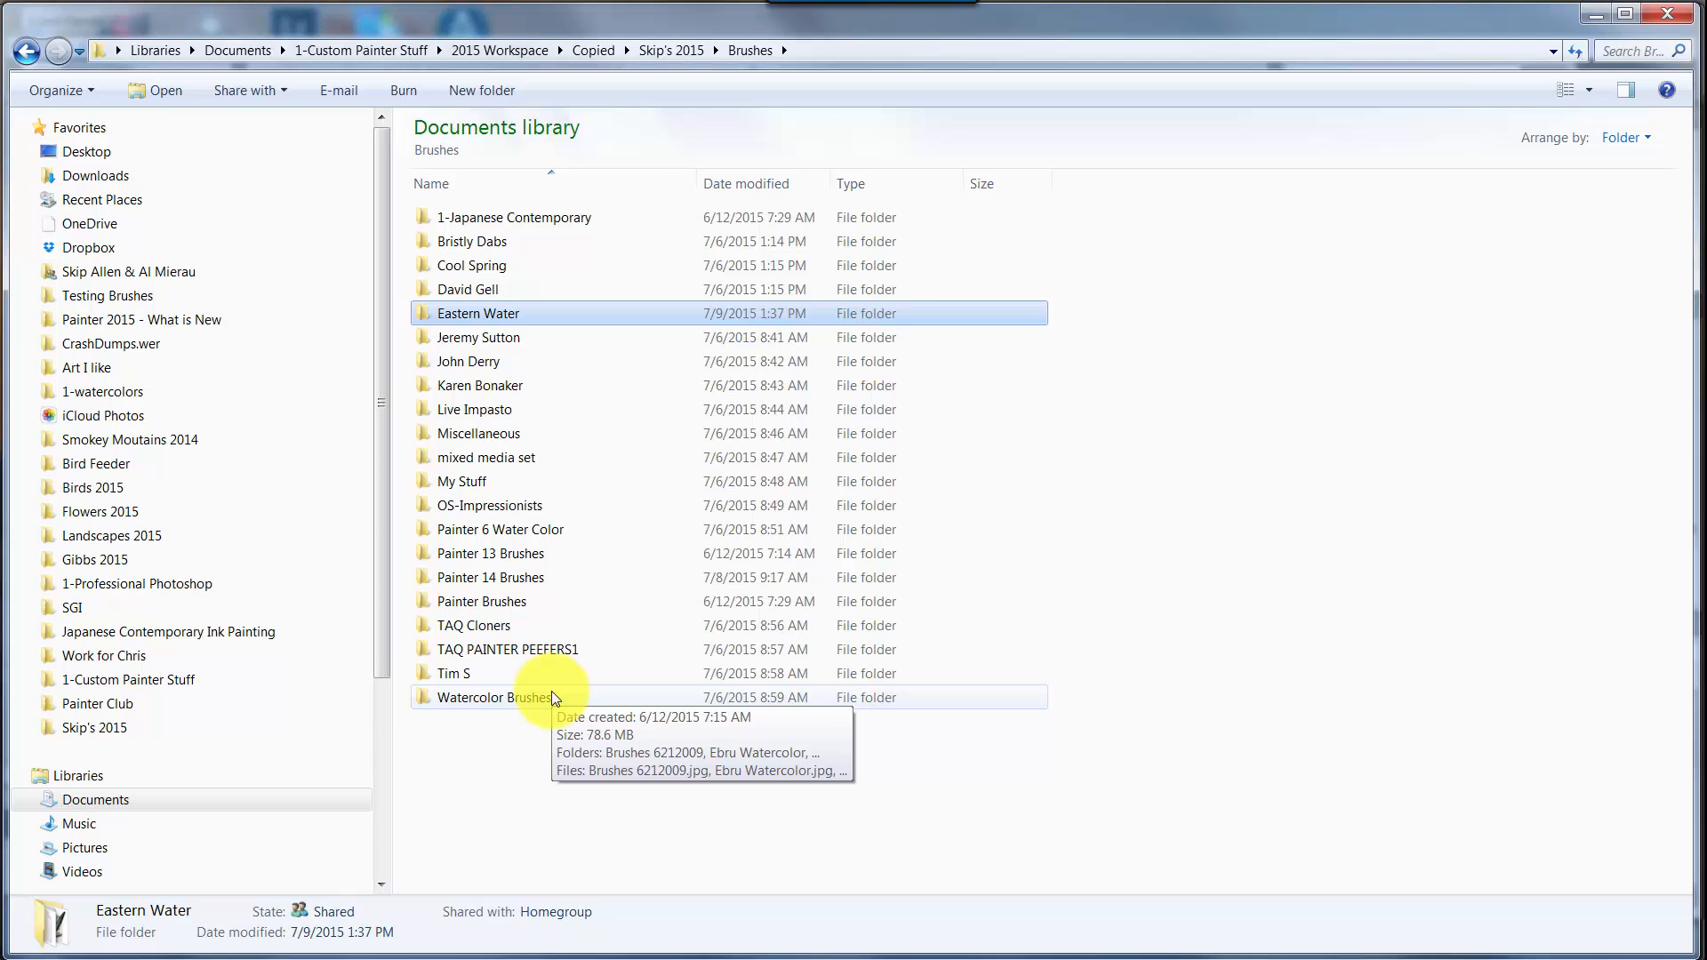
{"action": "double_click", "coordinate": [520, 575]}
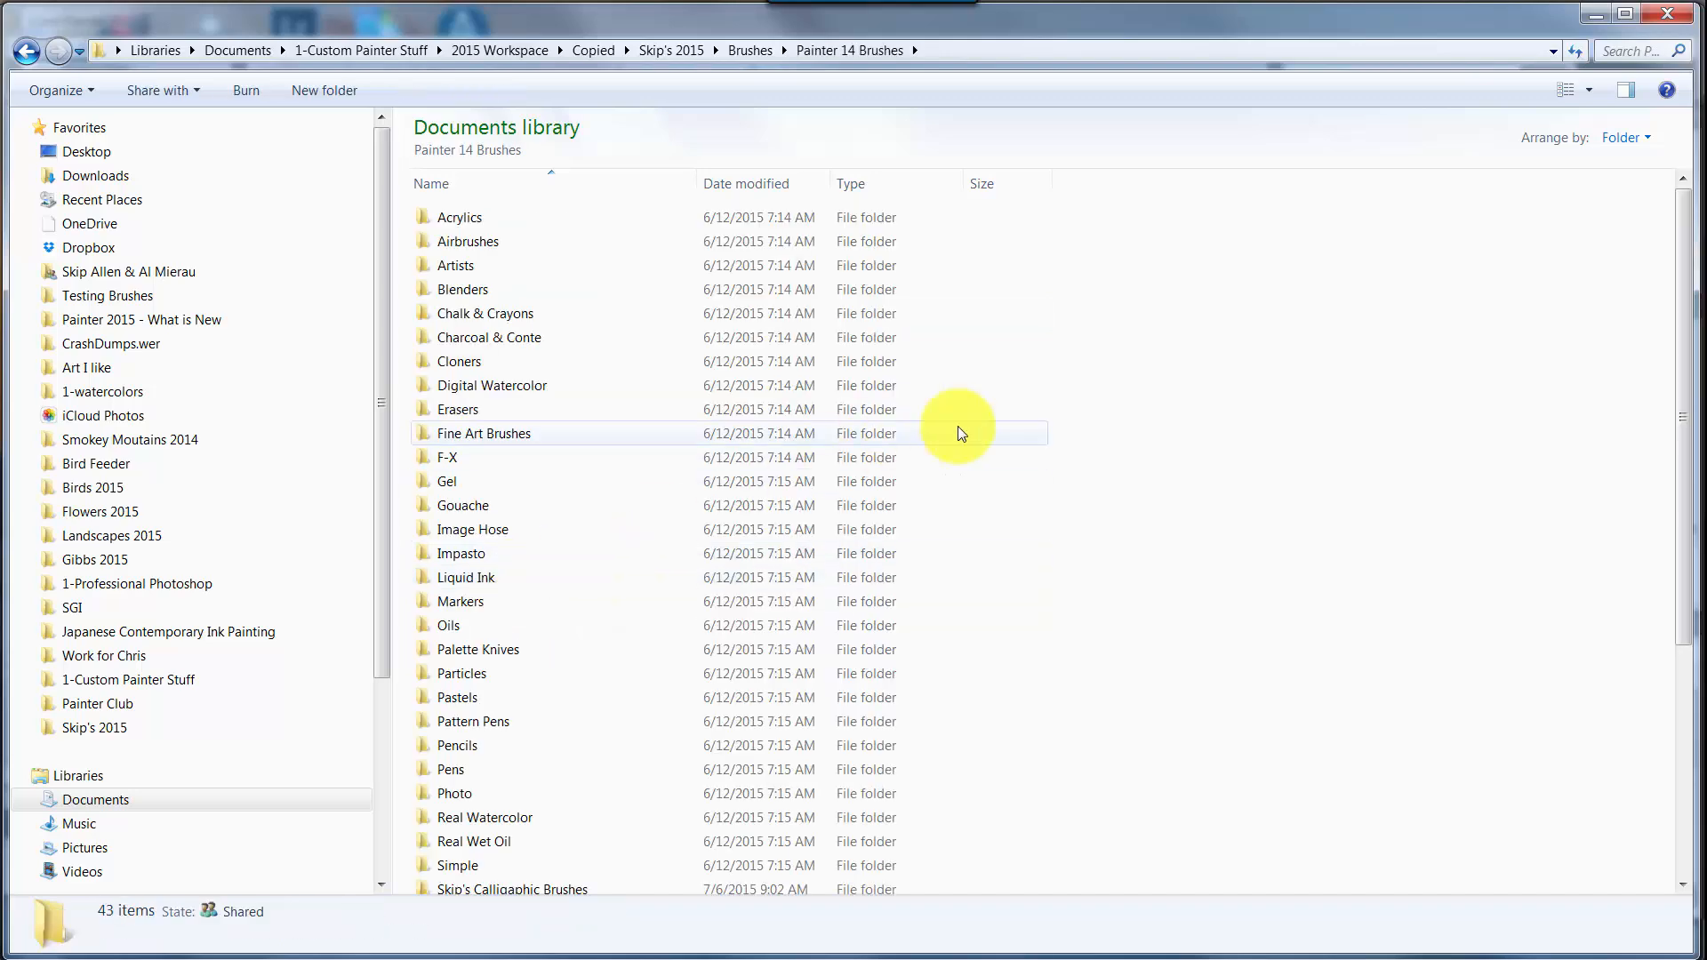
{"action": "left_click_drag", "start_coordinate": [1685, 347], "coordinate": [1677, 654]}
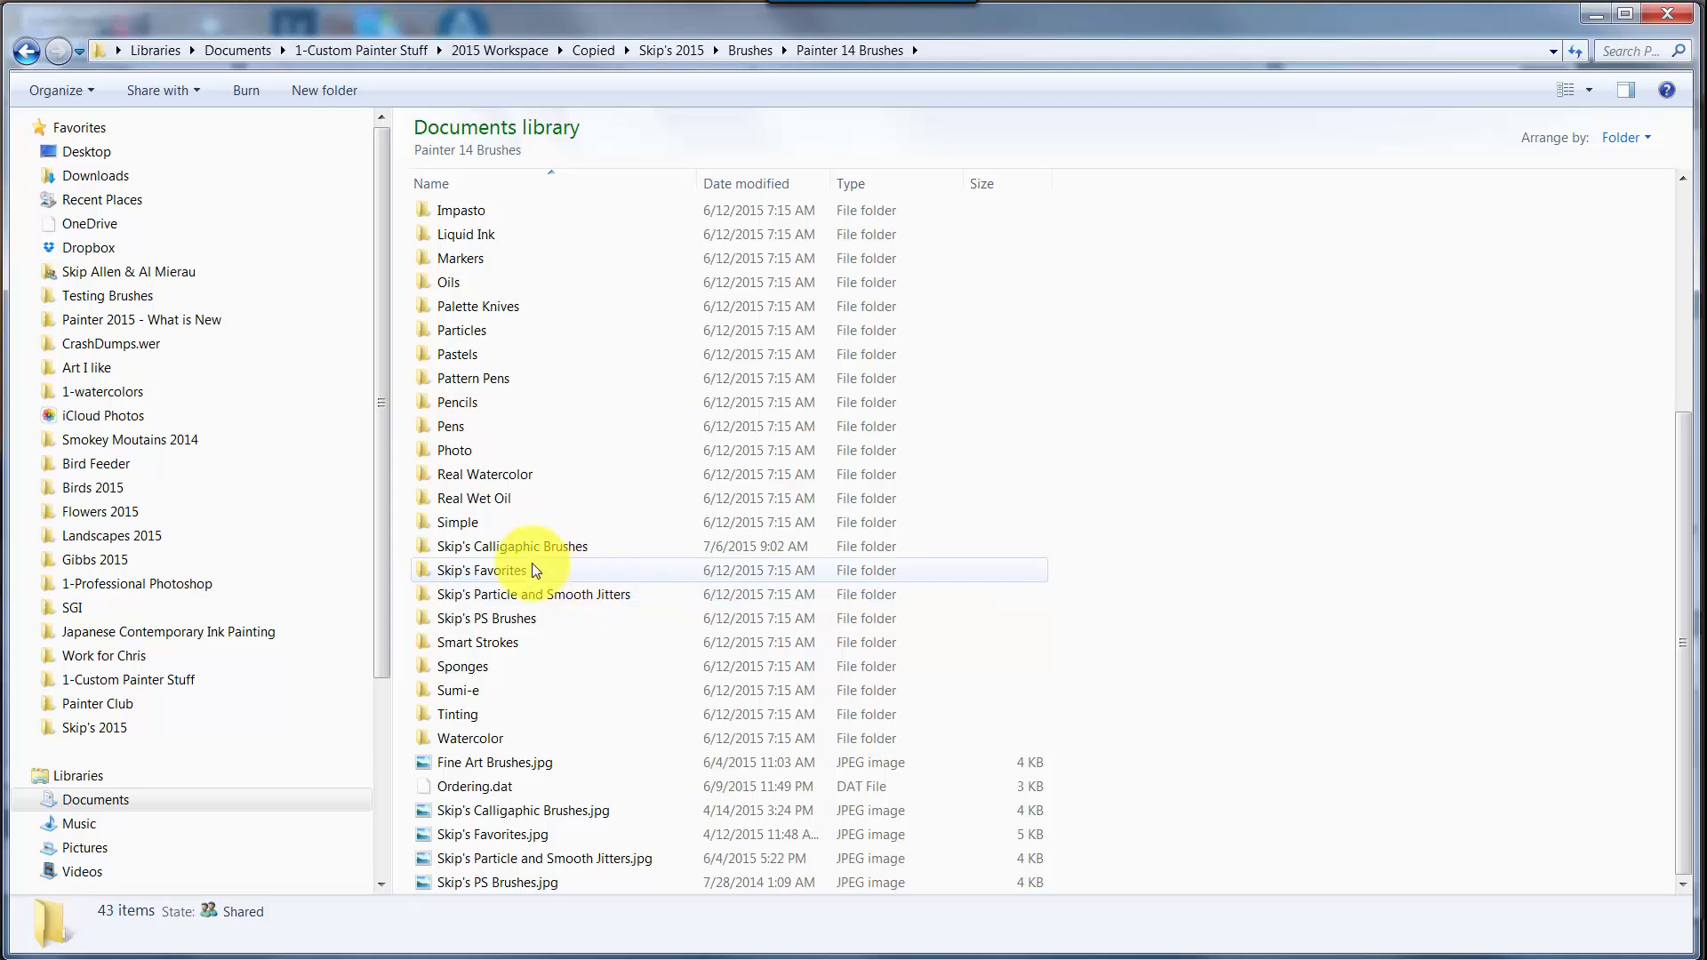
Step: Compress the Skip's Calligaphic Brushes folder together with its companion Skip's Calligaphic Brushes.jpg into one zip file
{"action": "mouse_move", "coordinate": [469, 552]}
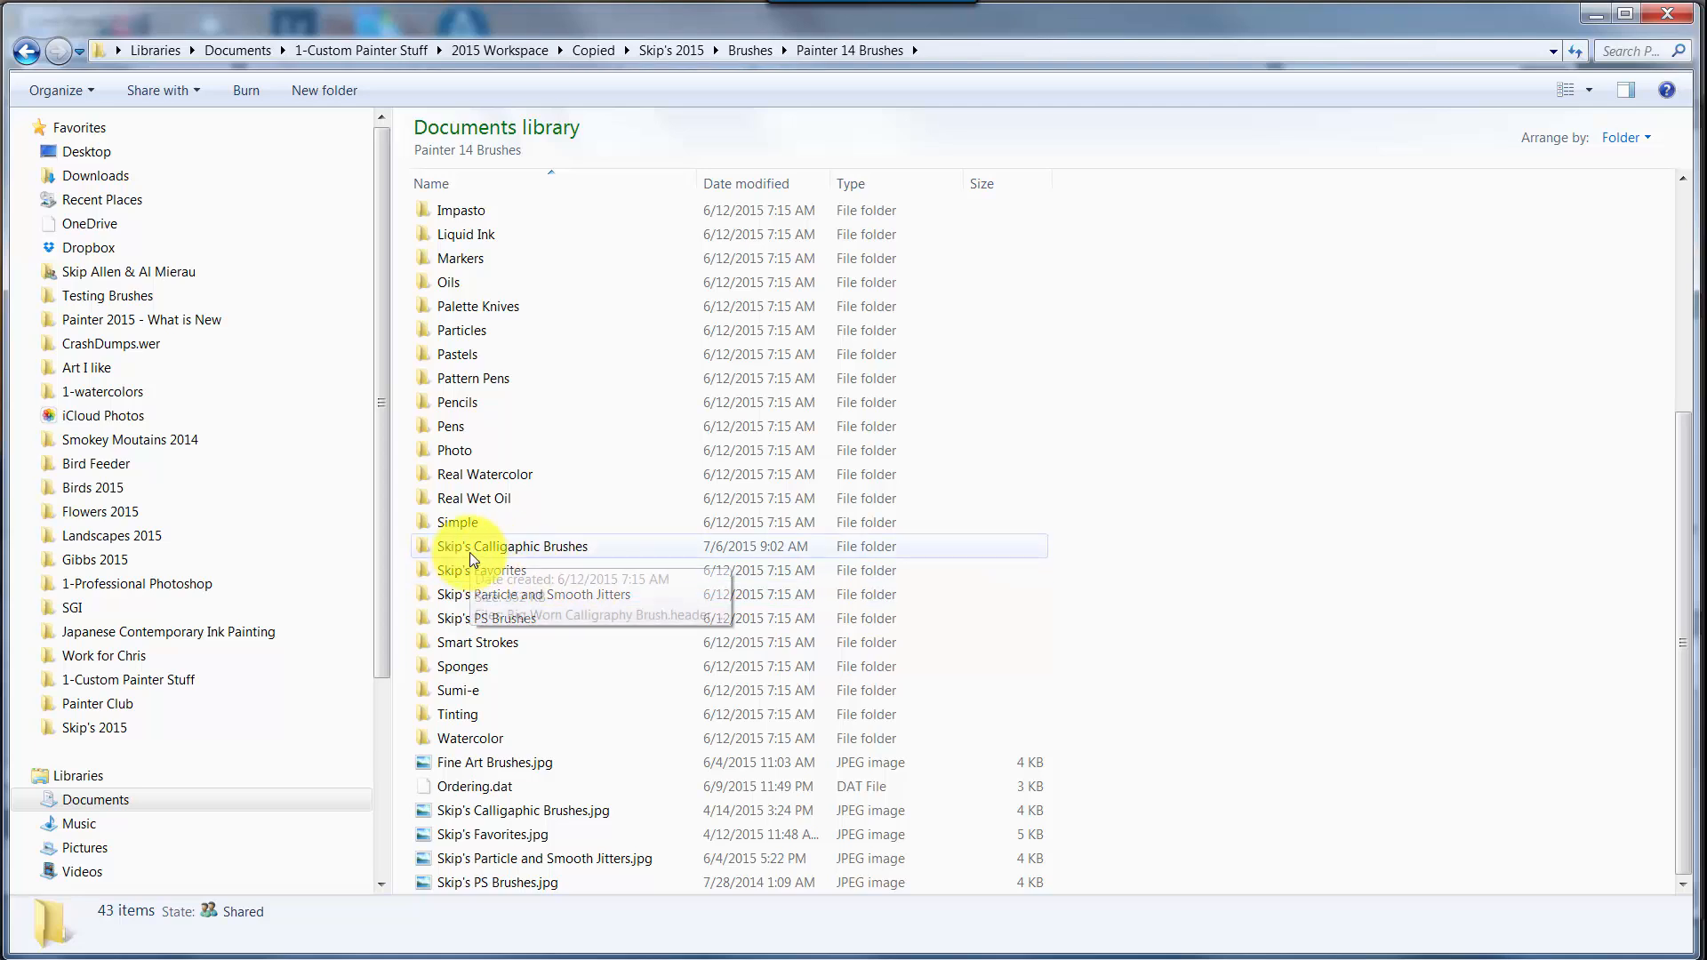
{"action": "left_click", "coordinate": [571, 544]}
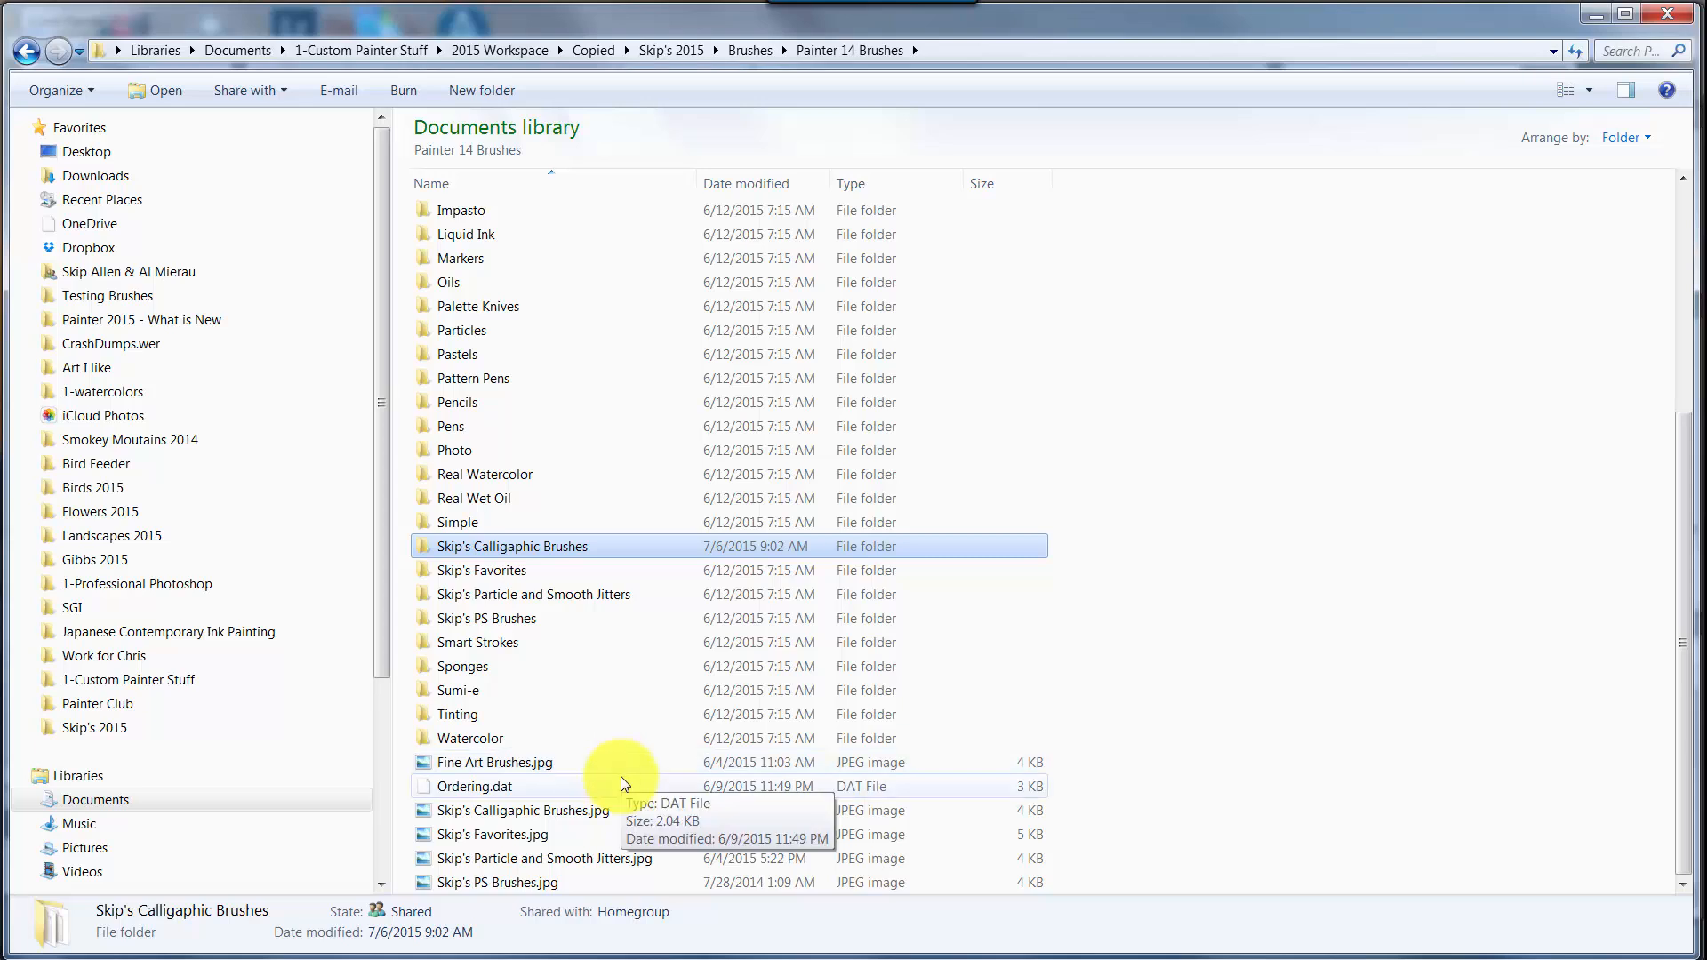
{"action": "left_click", "coordinate": [552, 809], "text": "ctrl"}
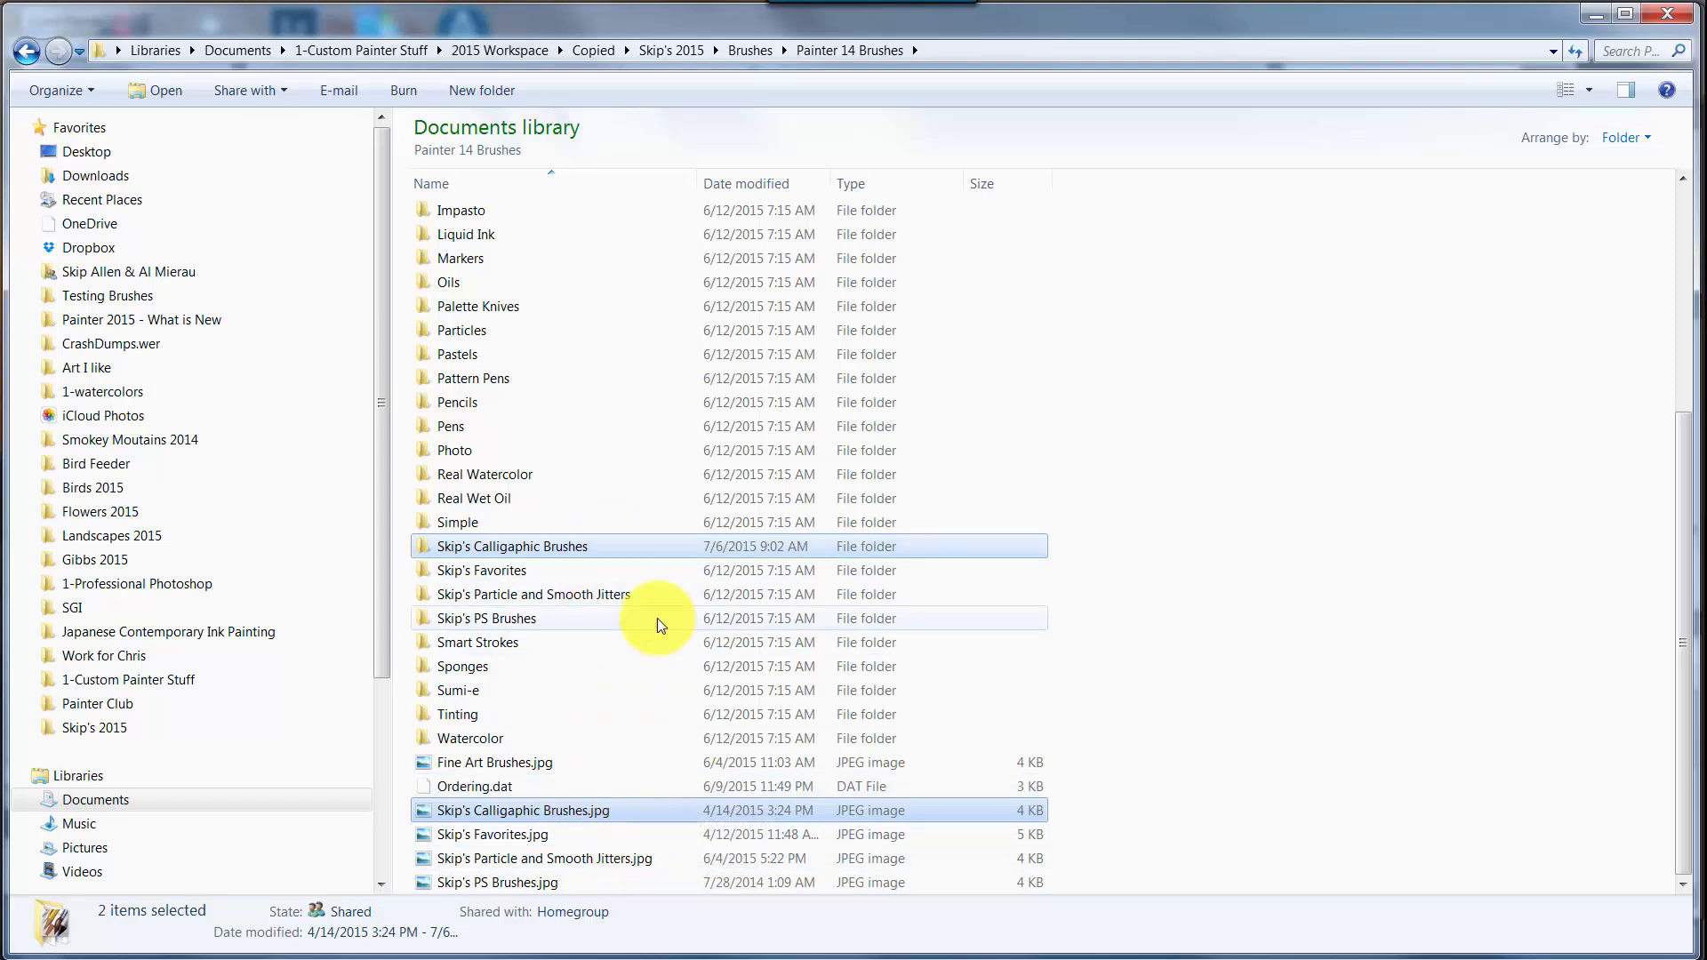
{"action": "right_click", "coordinate": [615, 548]}
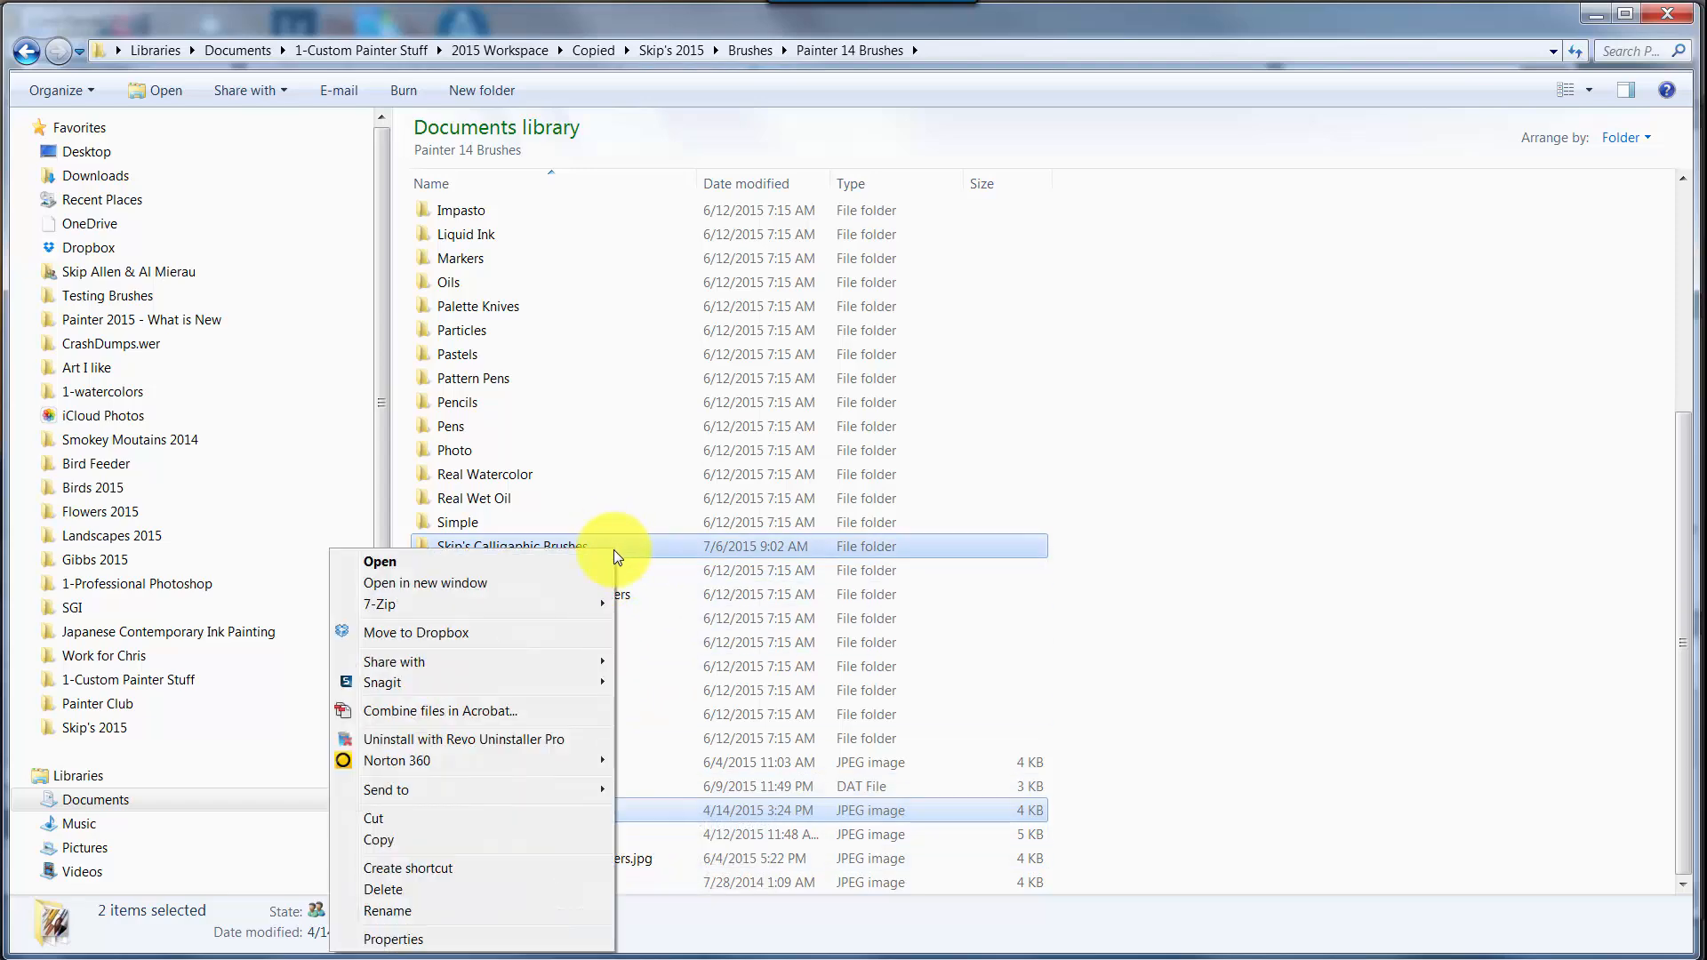
{"action": "mouse_move", "coordinate": [388, 789]}
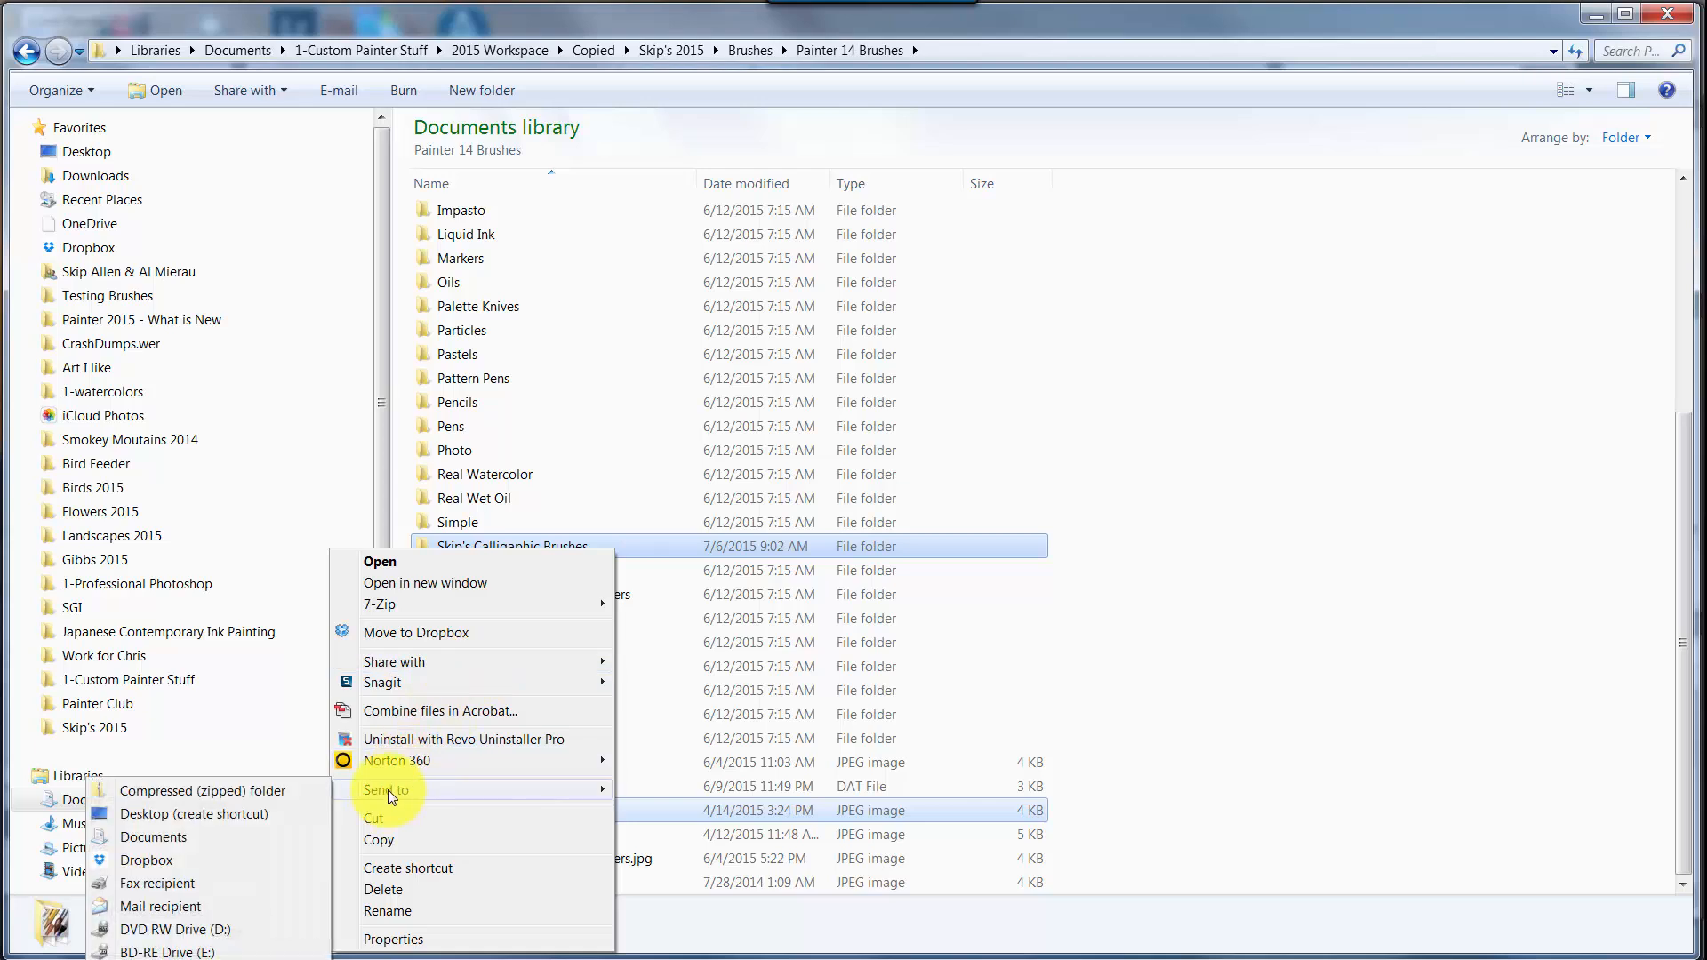
{"action": "left_click", "coordinate": [238, 790]}
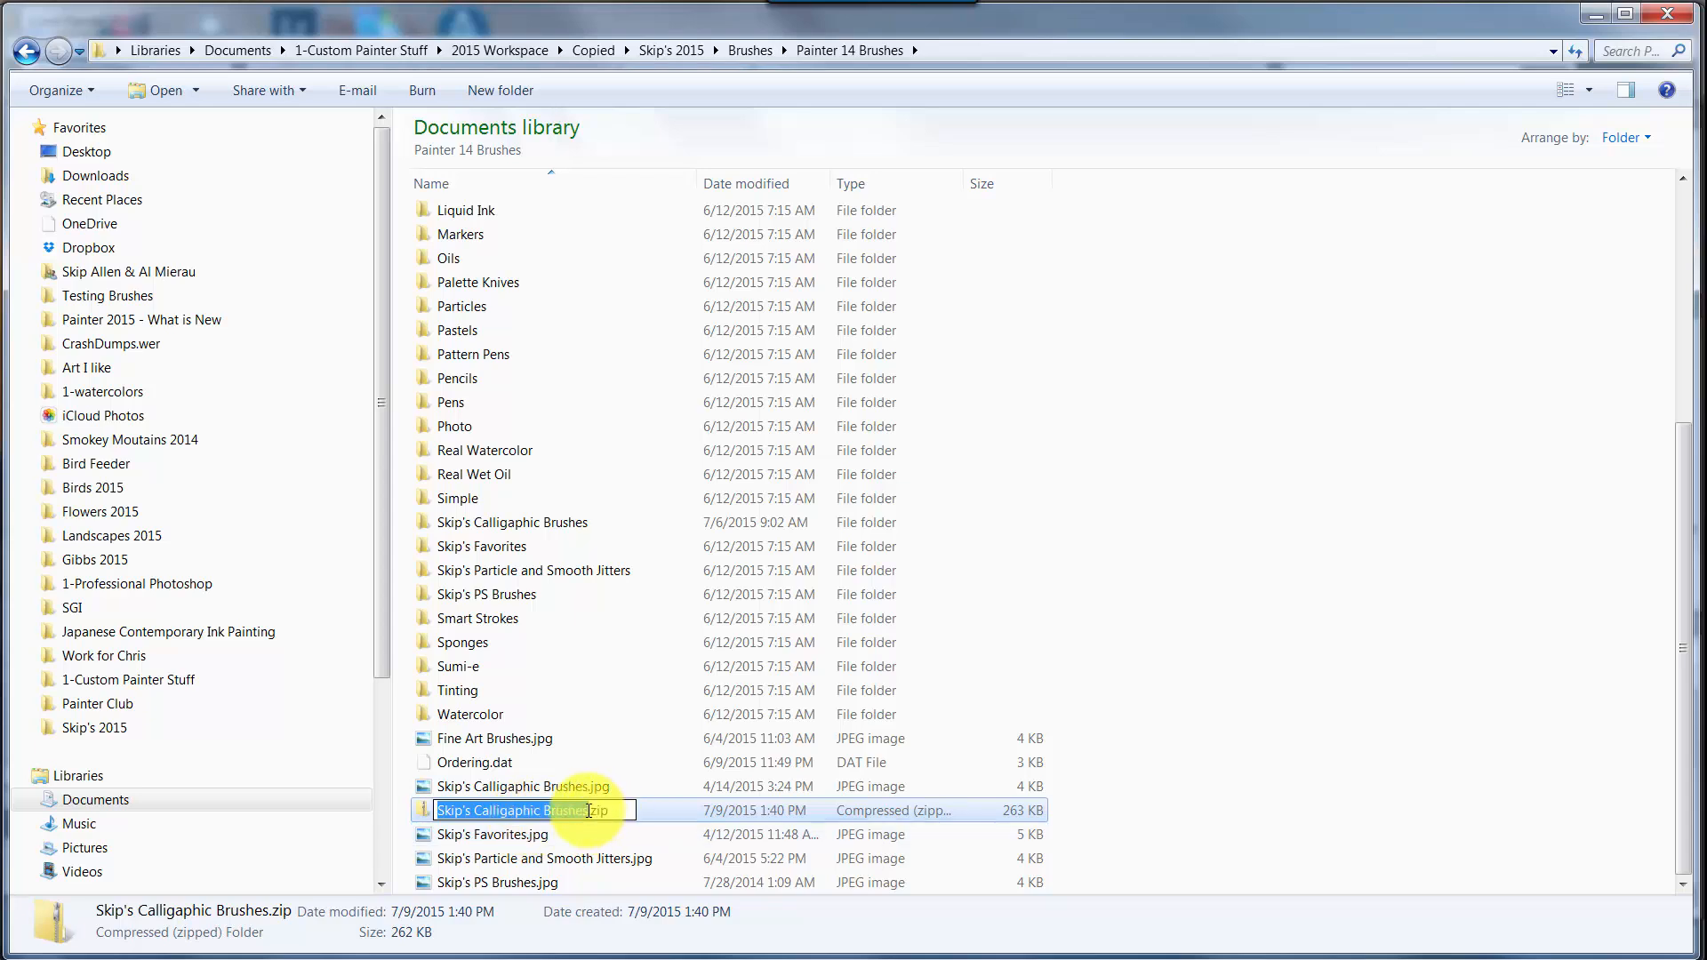
Step: Rename the new zip file to Skip's Calligaphic Brushes.brushcategory, accepting the extension change
{"action": "left_click_drag", "start_coordinate": [591, 811], "coordinate": [604, 812]}
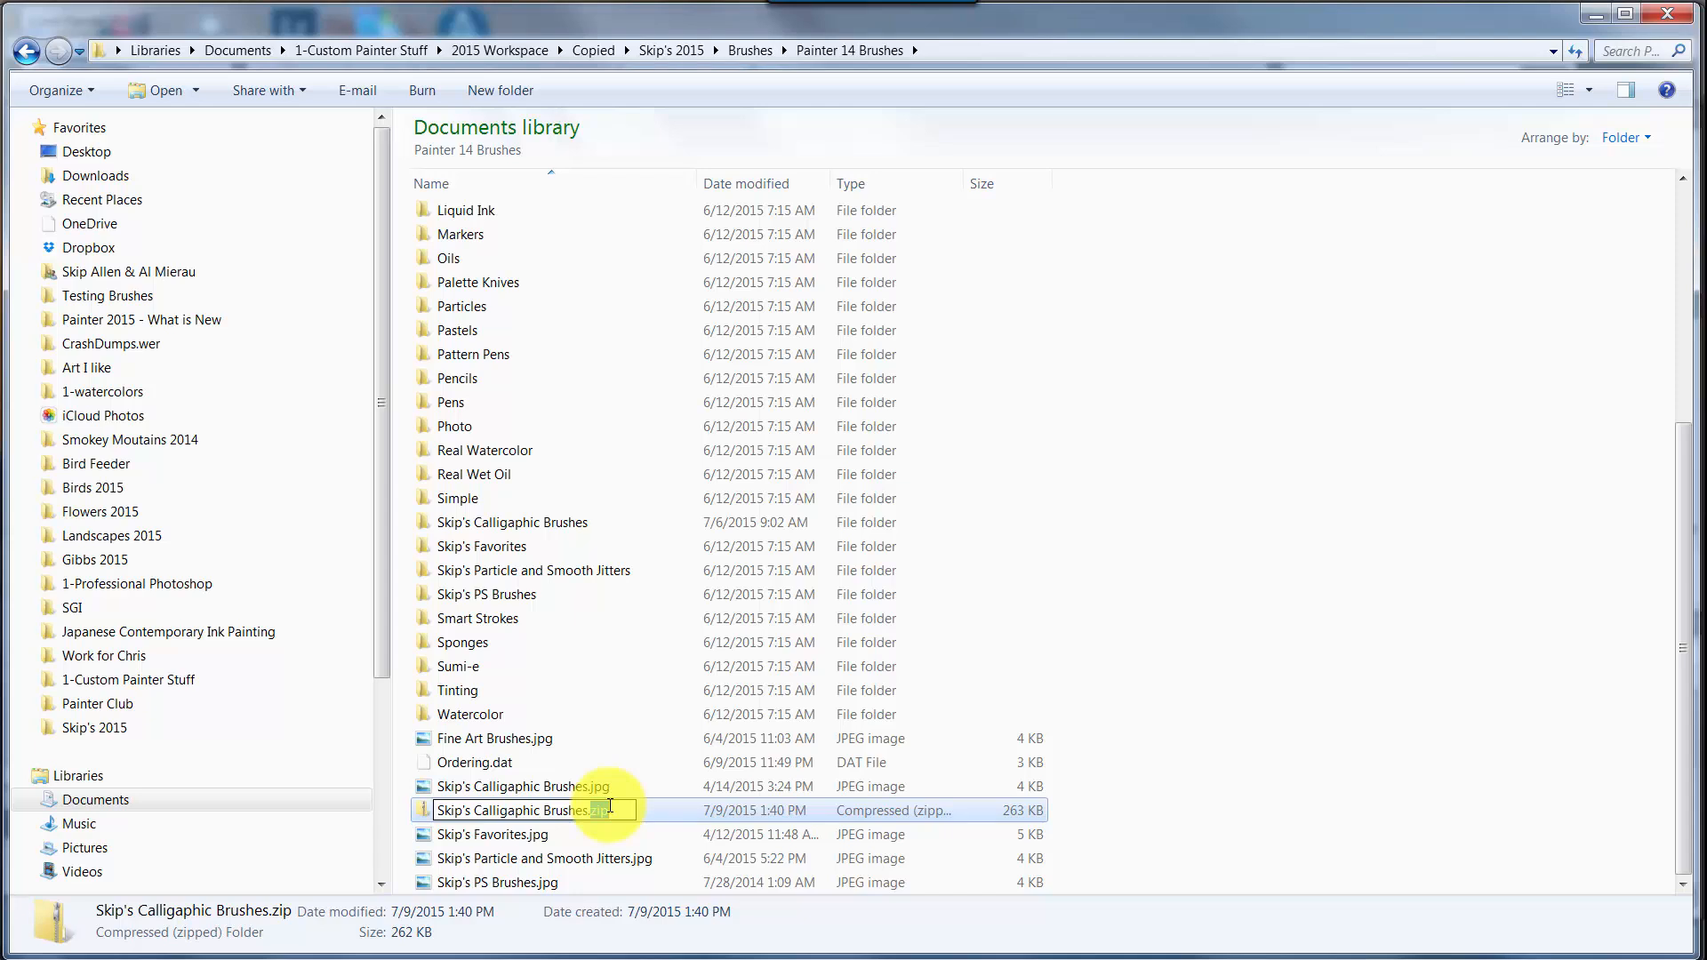
{"action": "type", "text": "brushcategory"}
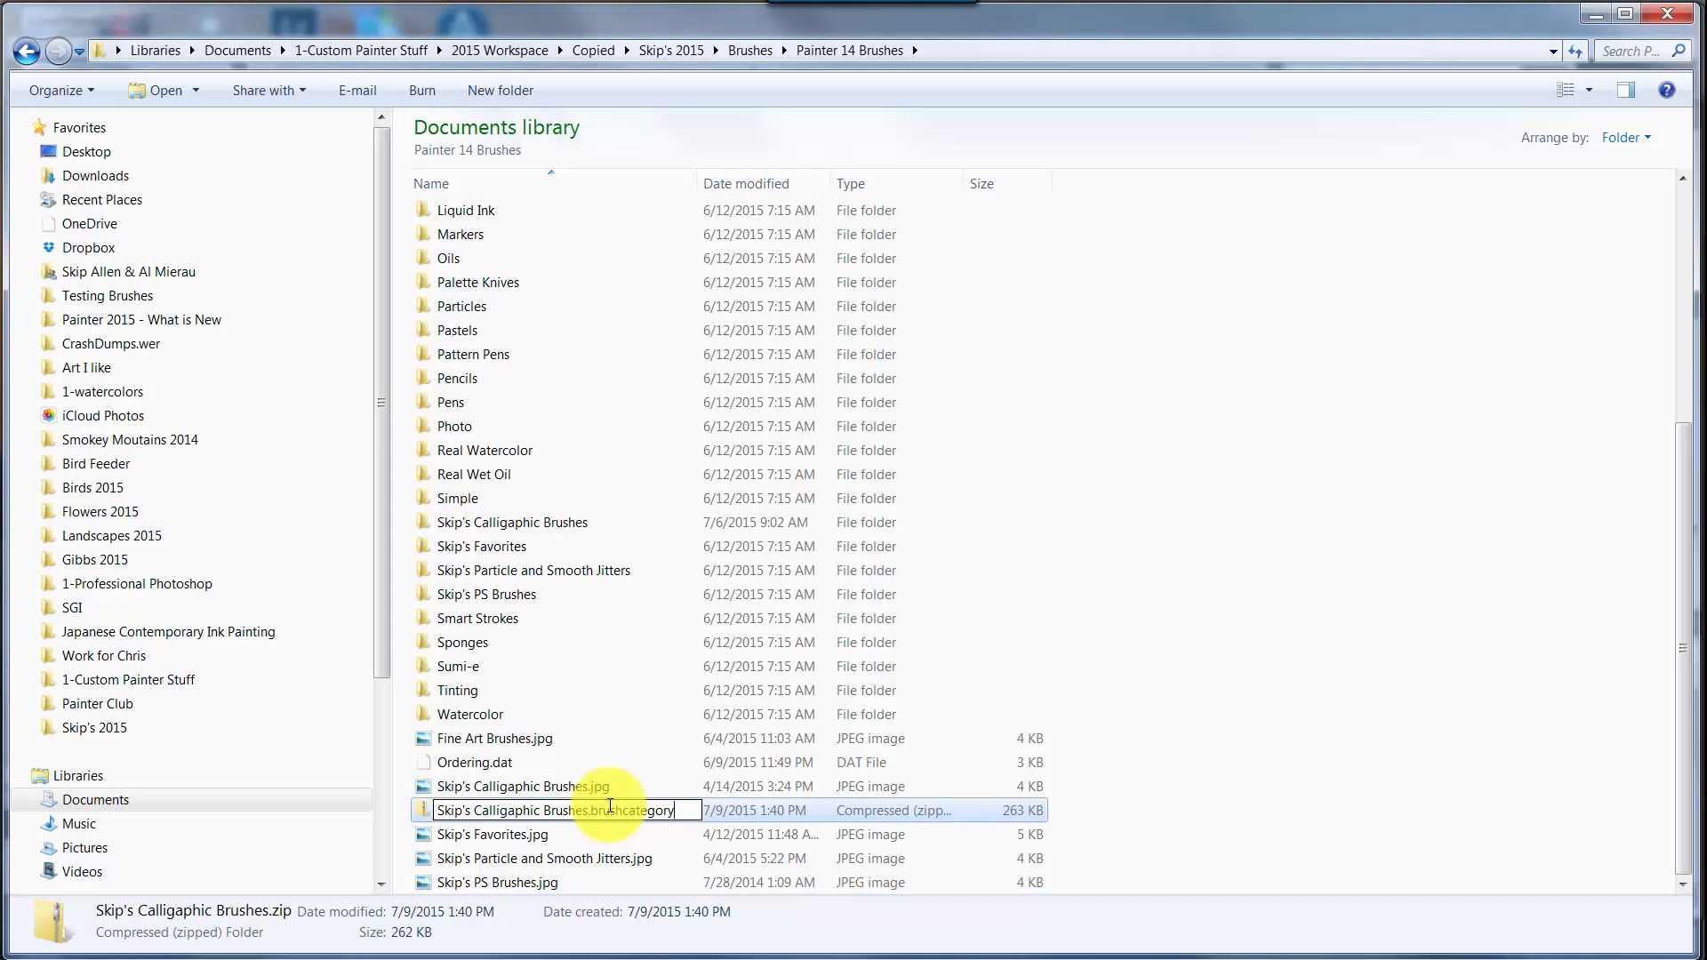
{"action": "key", "text": "Return"}
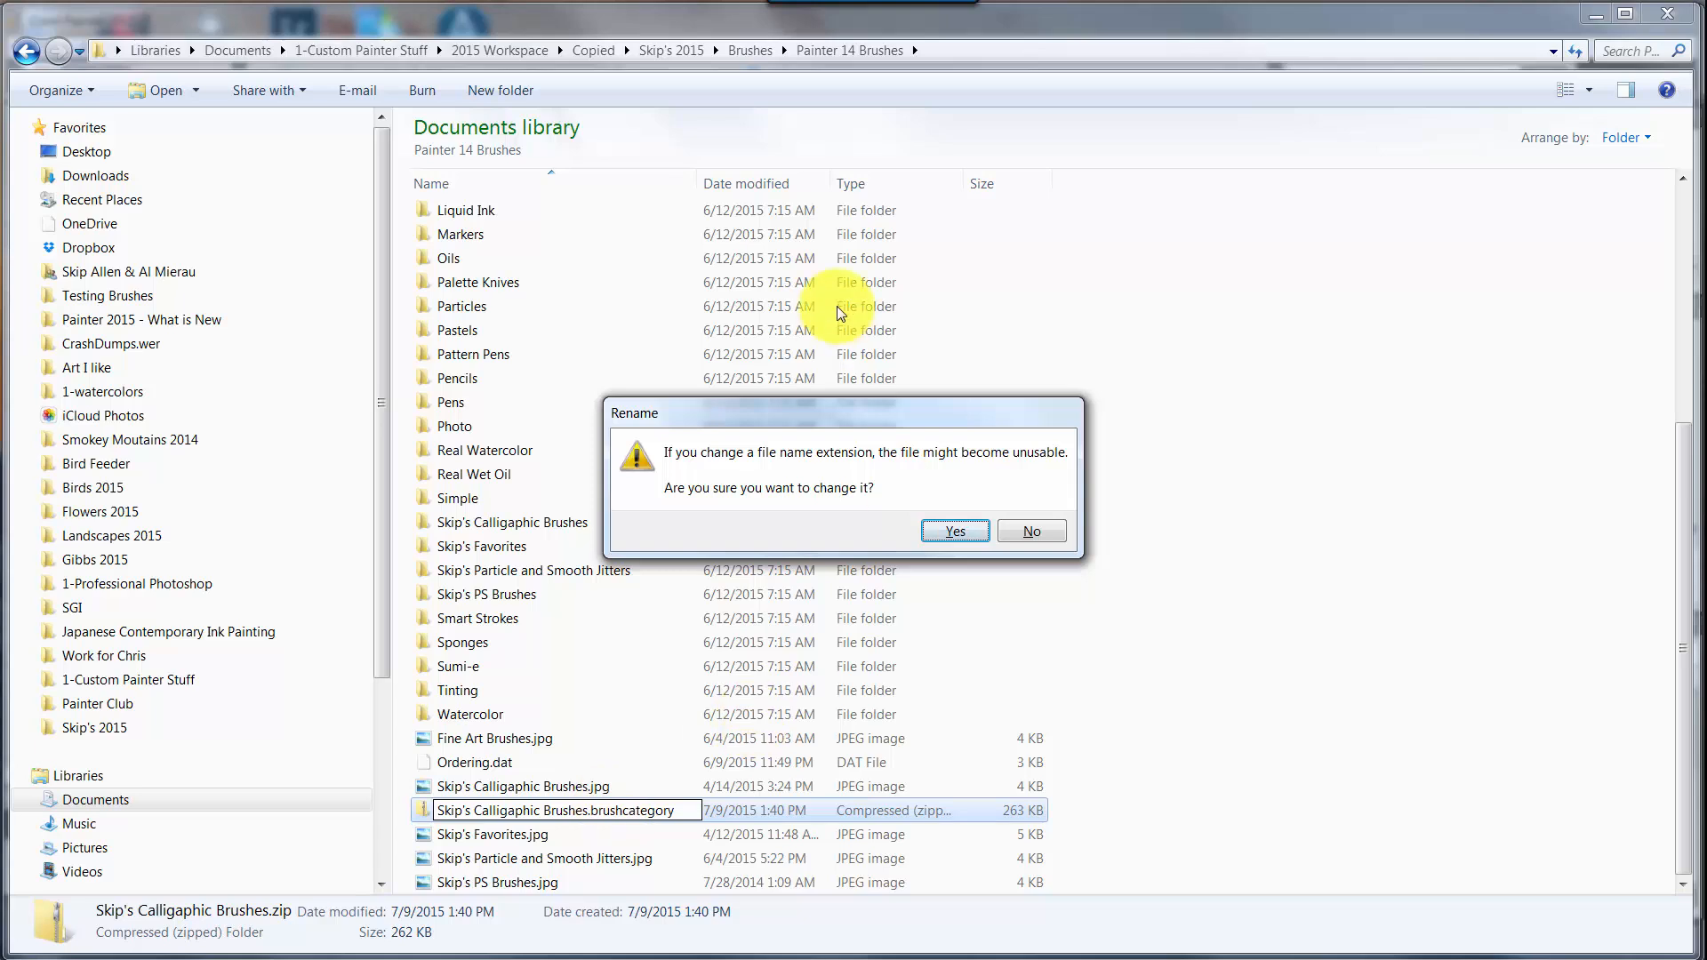
{"action": "left_click", "coordinate": [959, 531]}
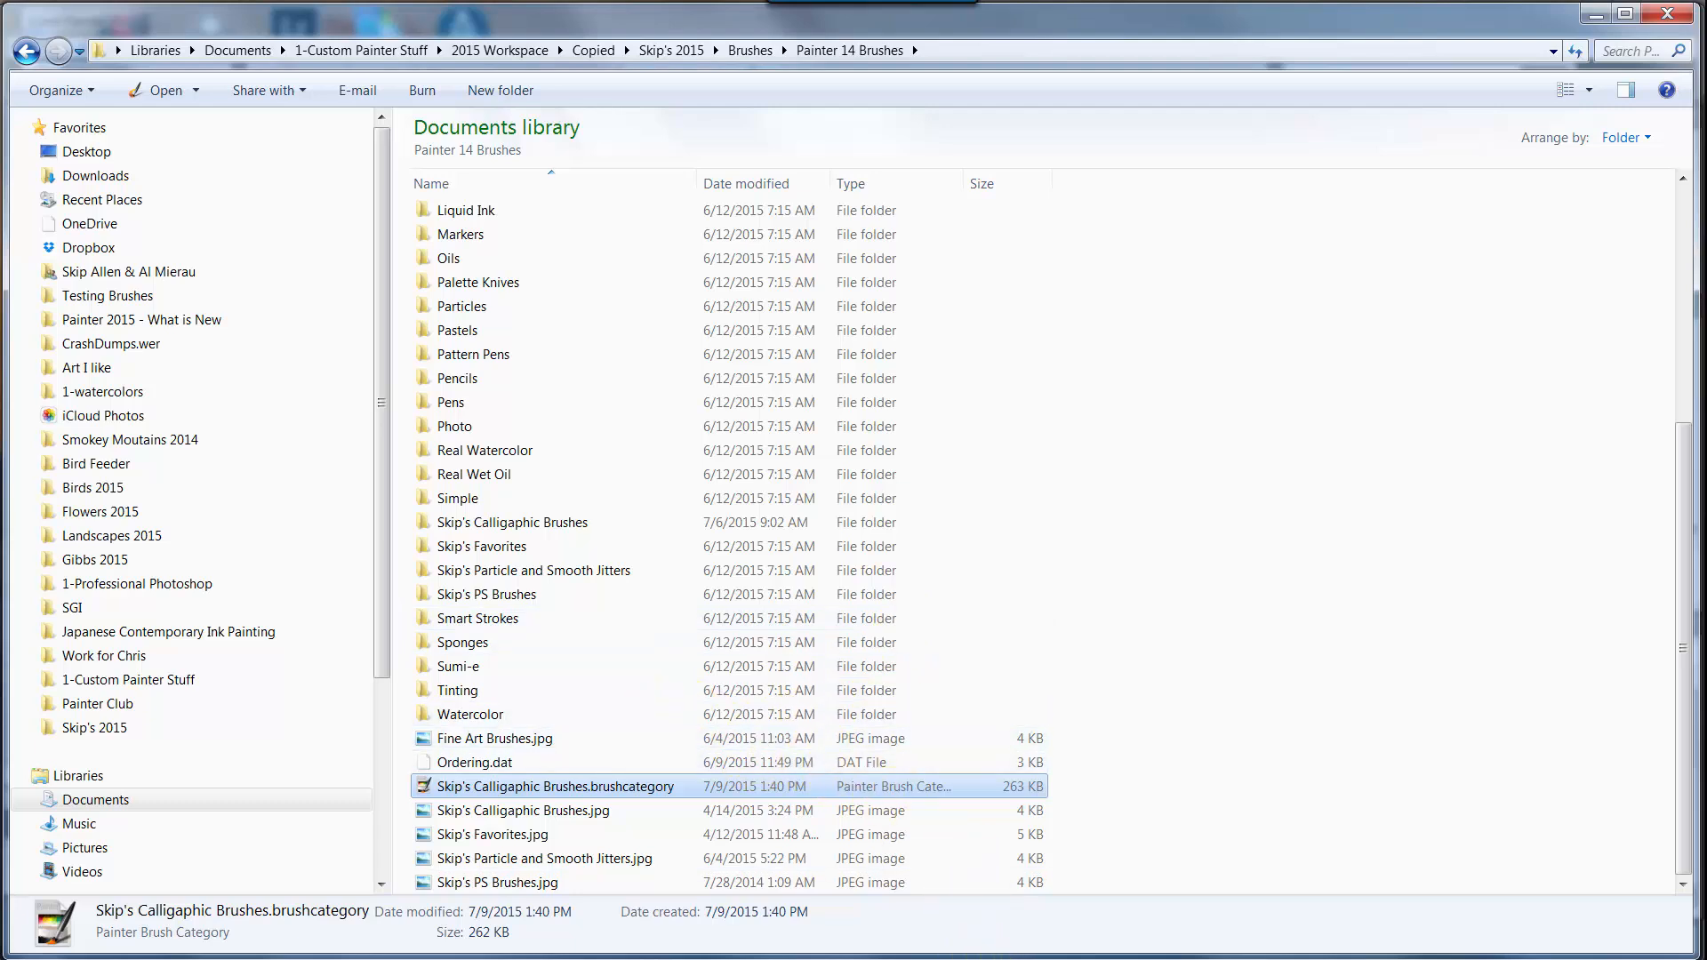
Step: Switch to Corel Painter and make Painter 2015 Brushes the current brush library
{"action": "left_click", "coordinate": [996, 889]}
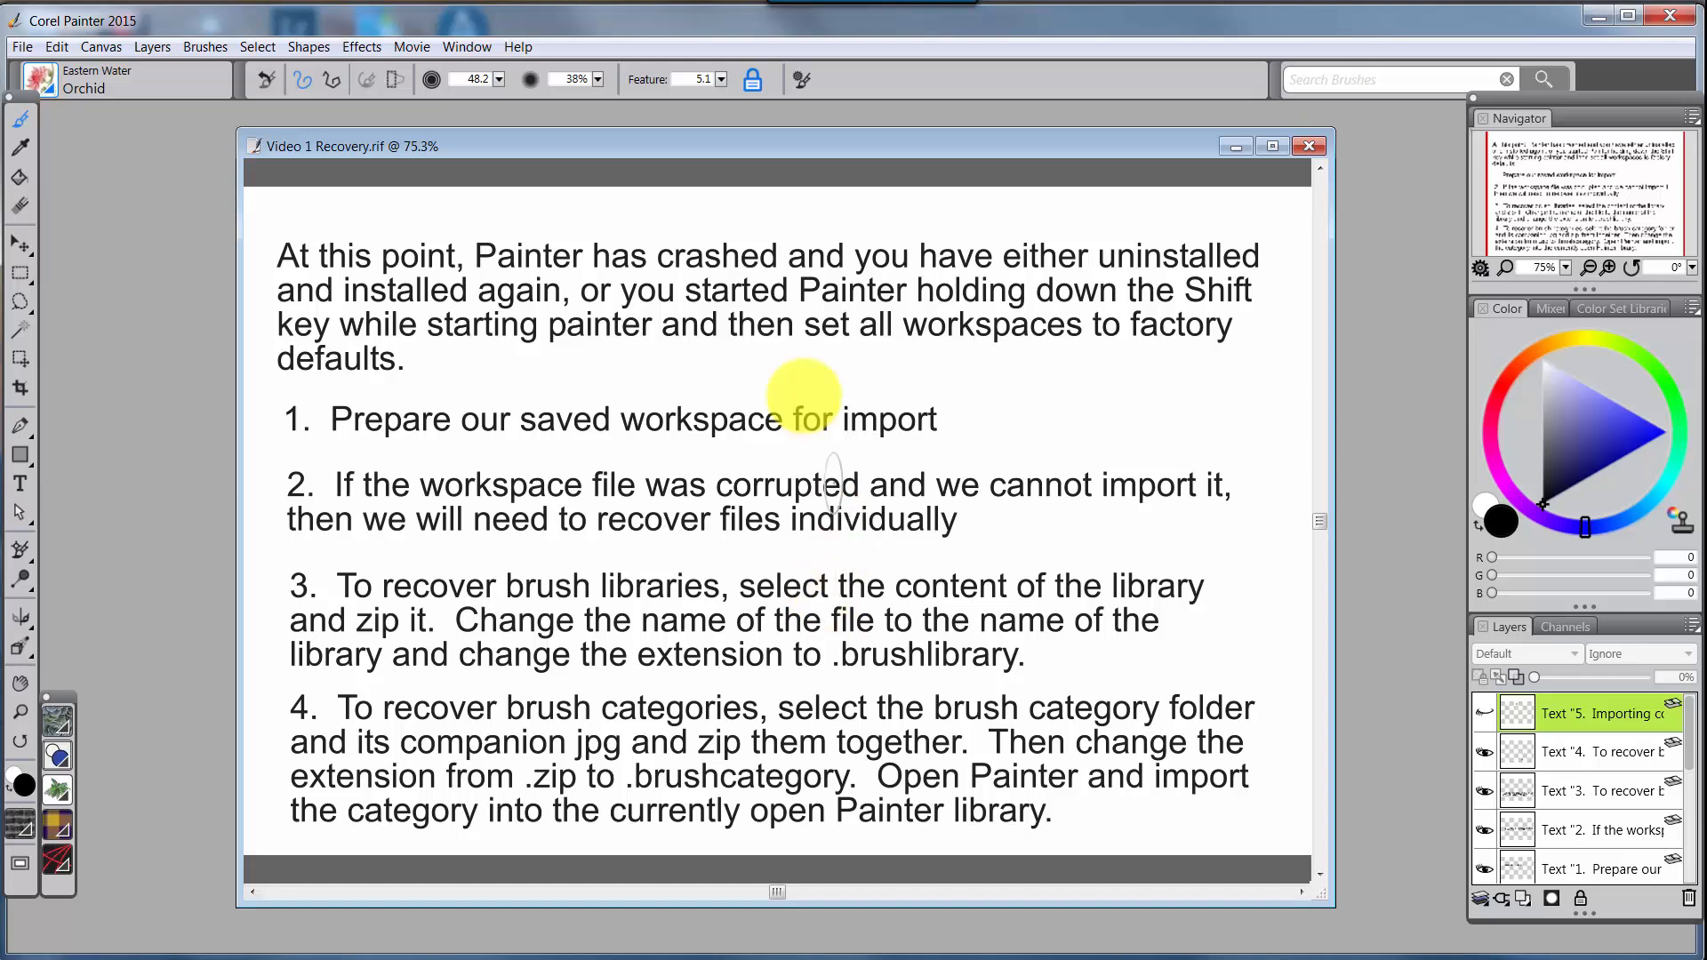
{"action": "left_click", "coordinate": [40, 80]}
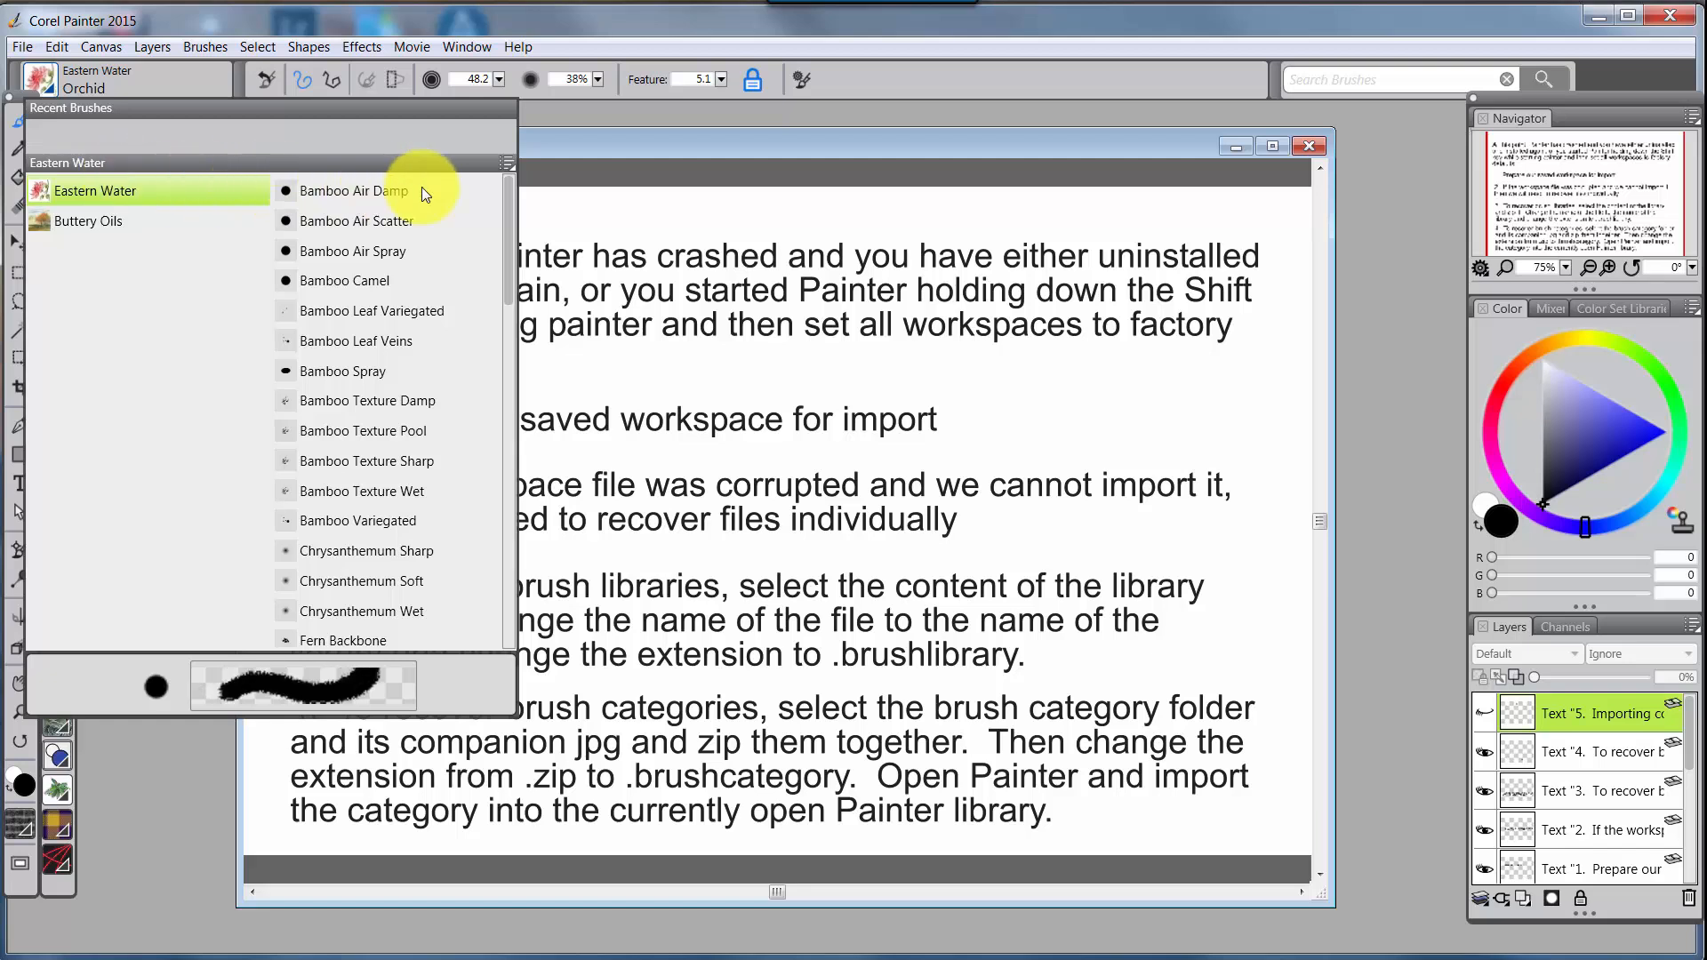
{"action": "left_click", "coordinate": [507, 166]}
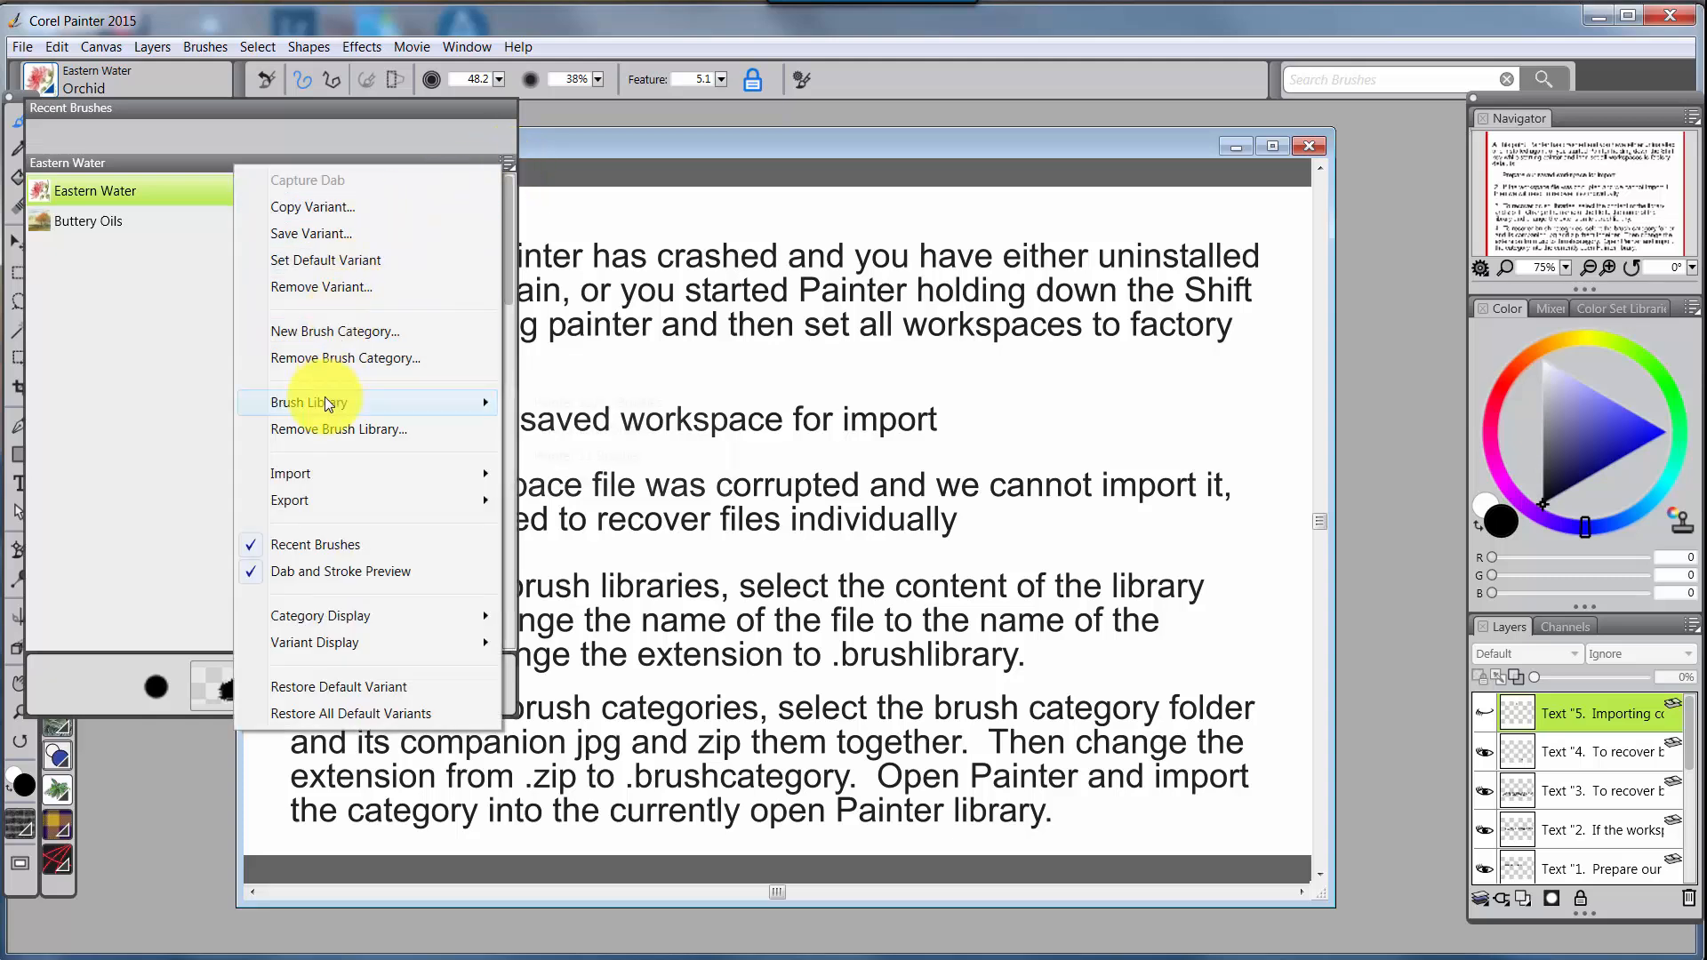
{"action": "mouse_move", "coordinate": [324, 401]}
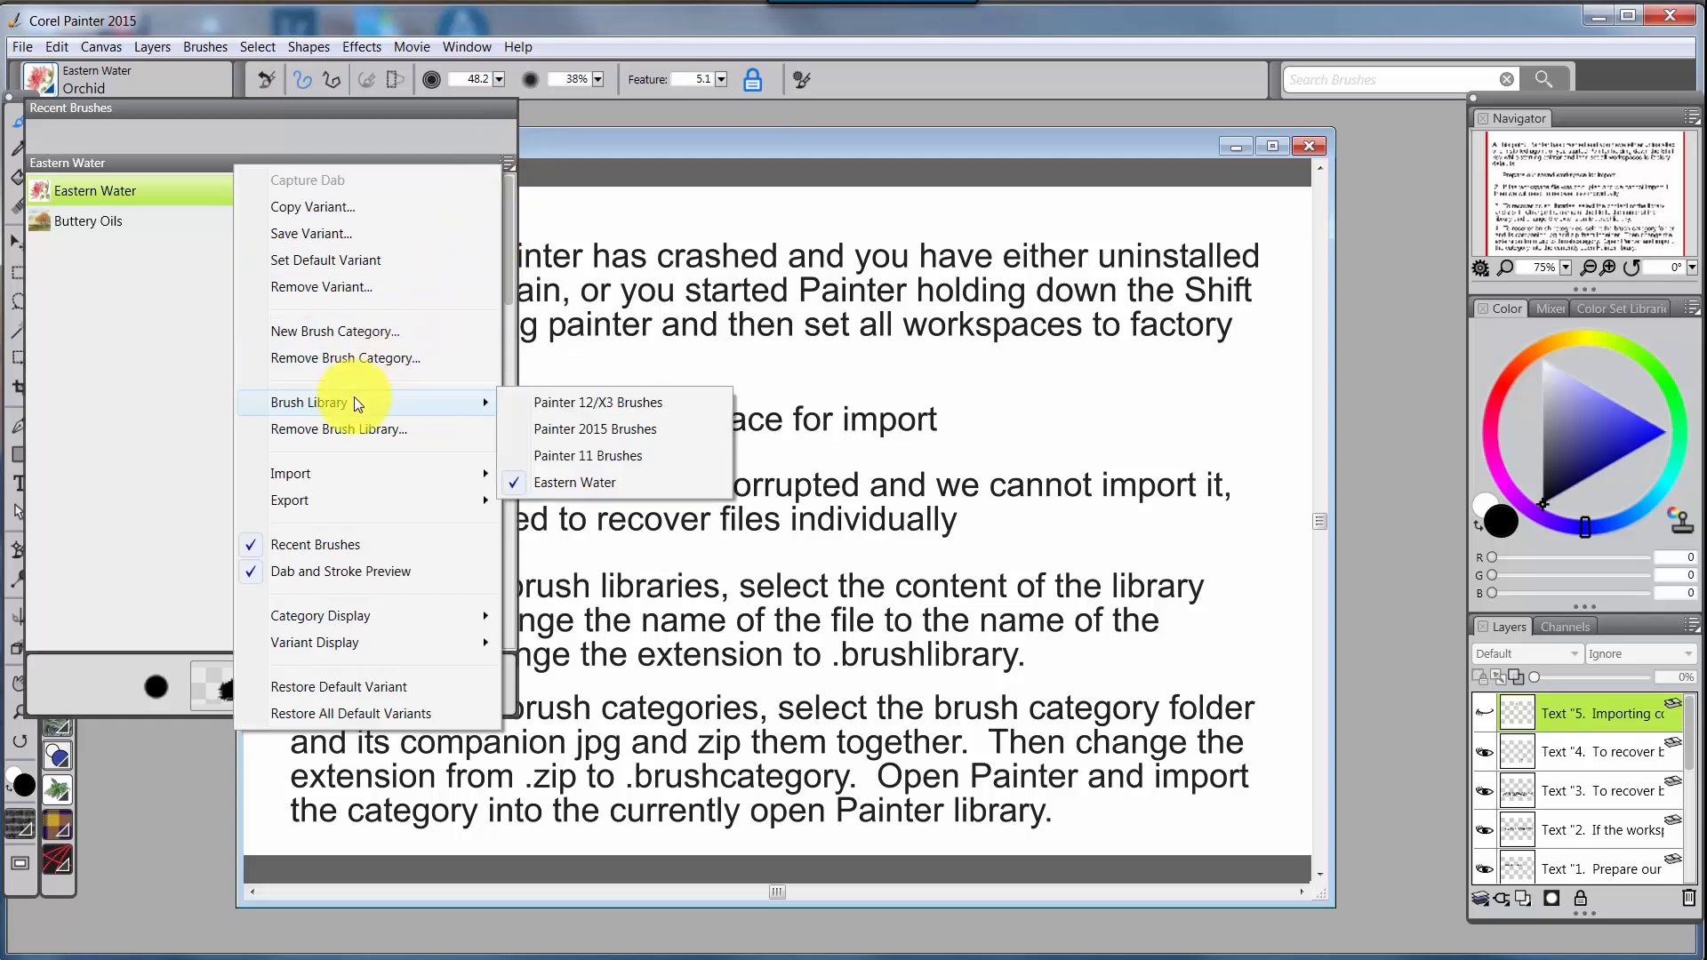
{"action": "left_click", "coordinate": [580, 427]}
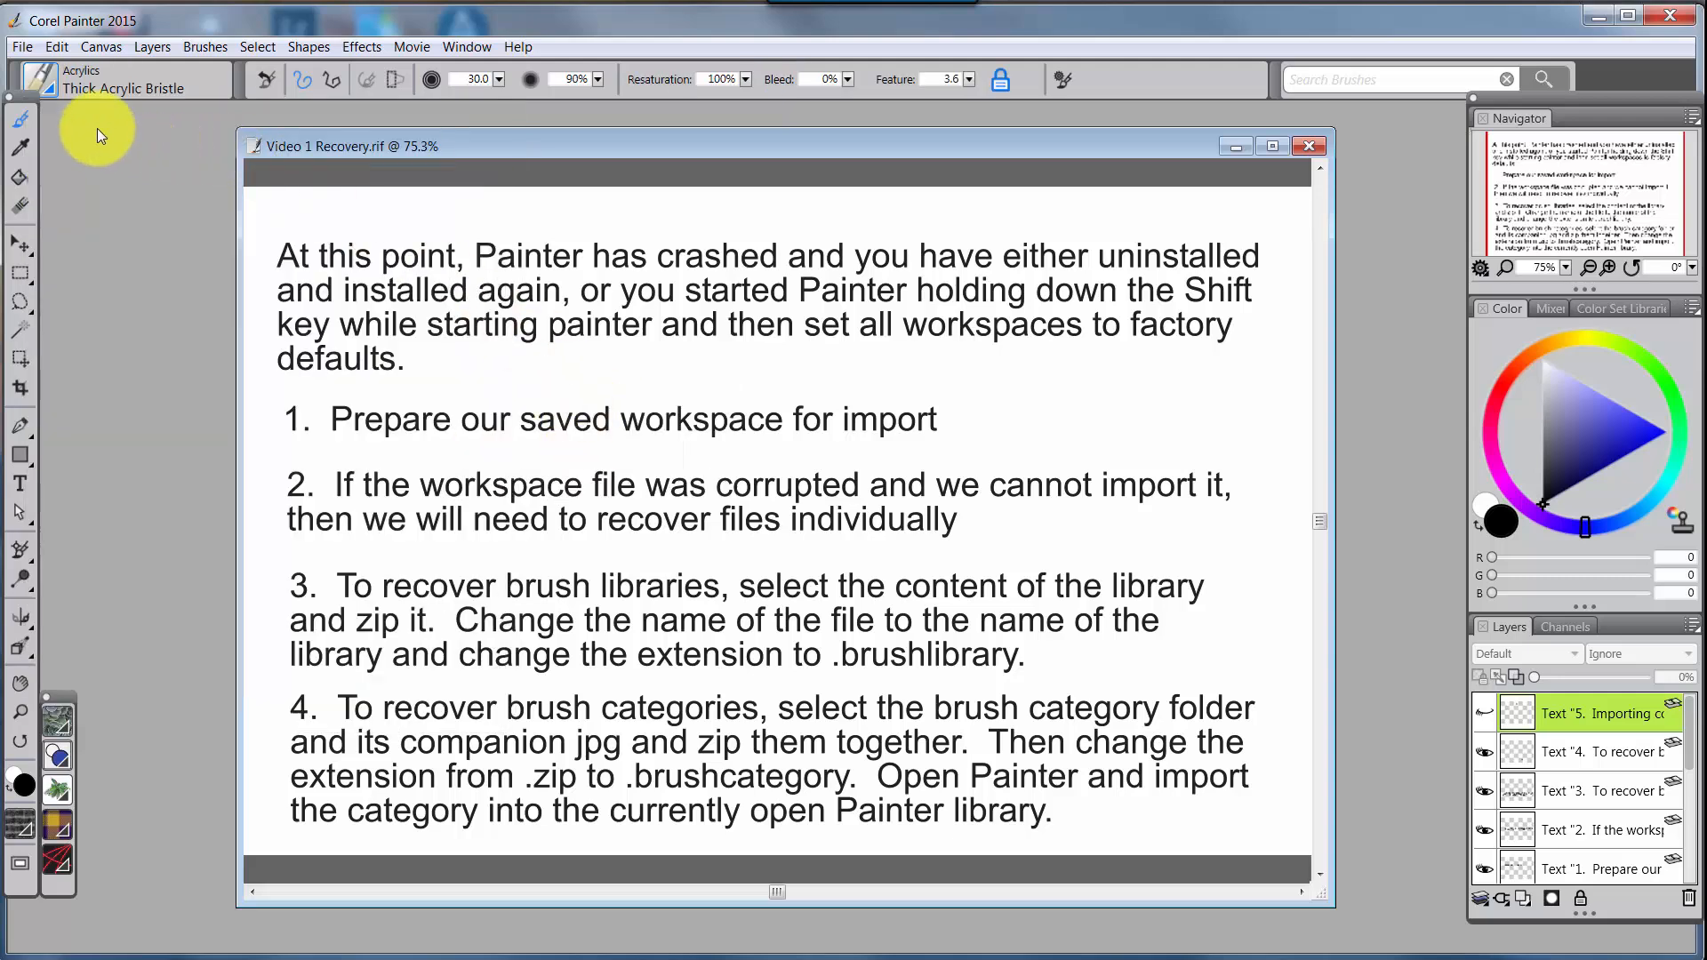
{"action": "left_click", "coordinate": [49, 91]}
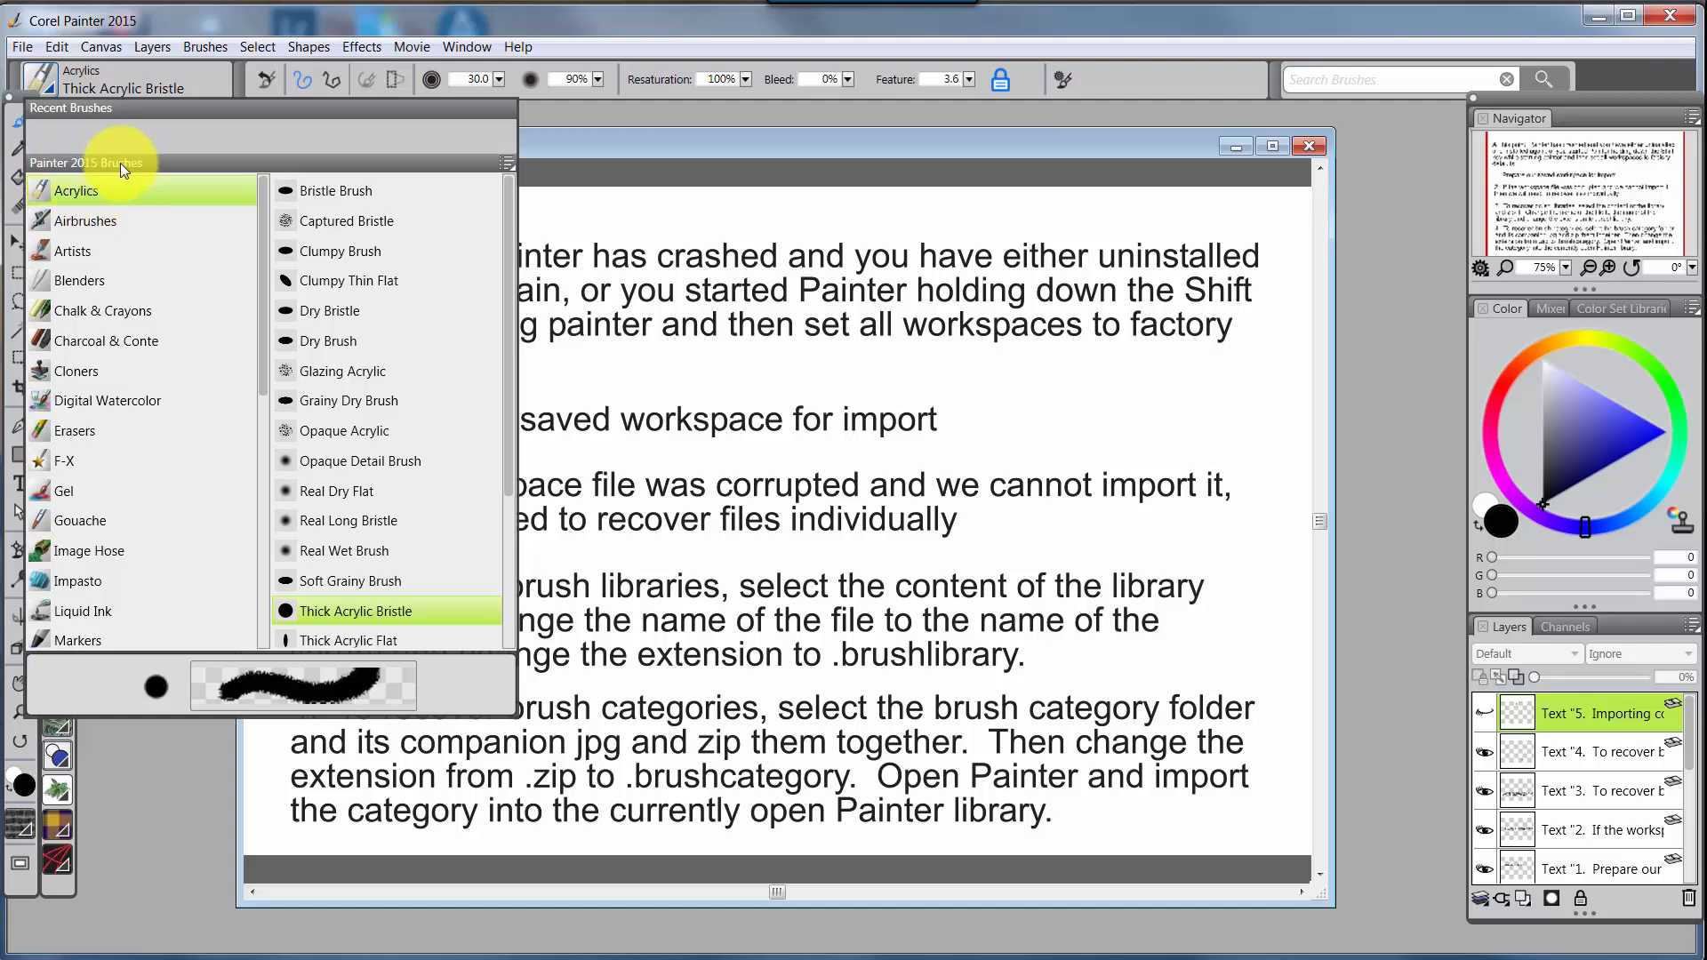
{"action": "left_click", "coordinate": [557, 116]}
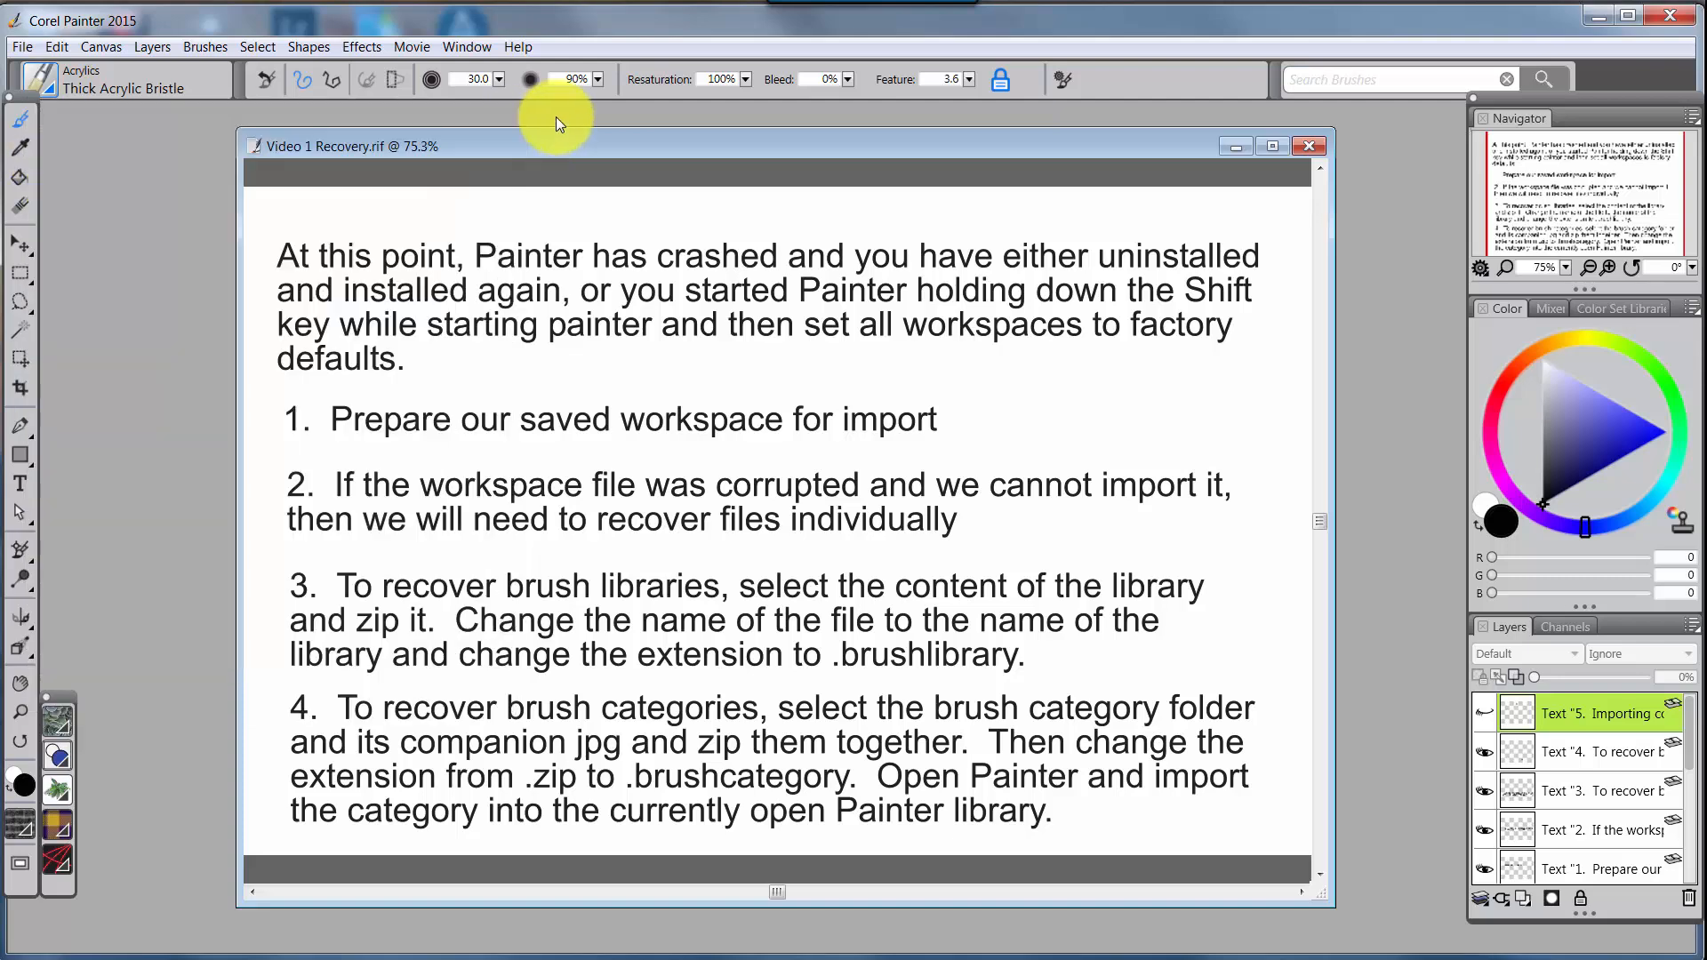
Step: Import the brush category file Skip's Calligaphic Brushes.brushcategory from Skip's 2015 > Brushes > Painter 14 Brushes
{"action": "left_click", "coordinate": [206, 46]}
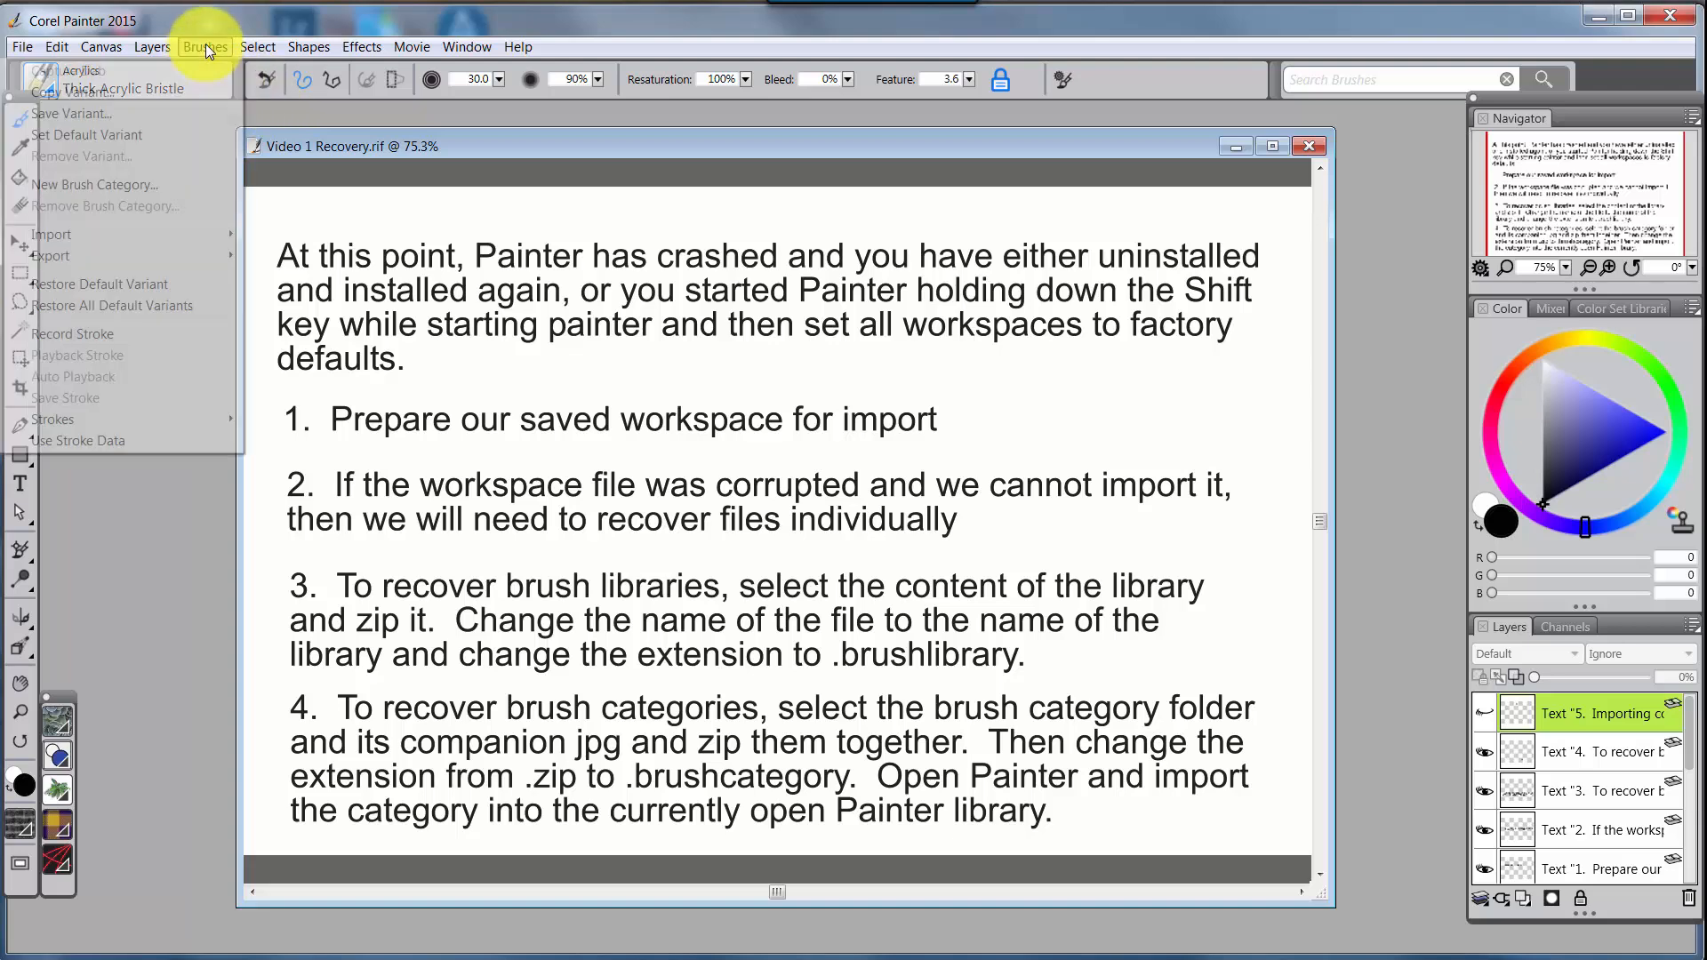
{"action": "mouse_move", "coordinate": [119, 235]}
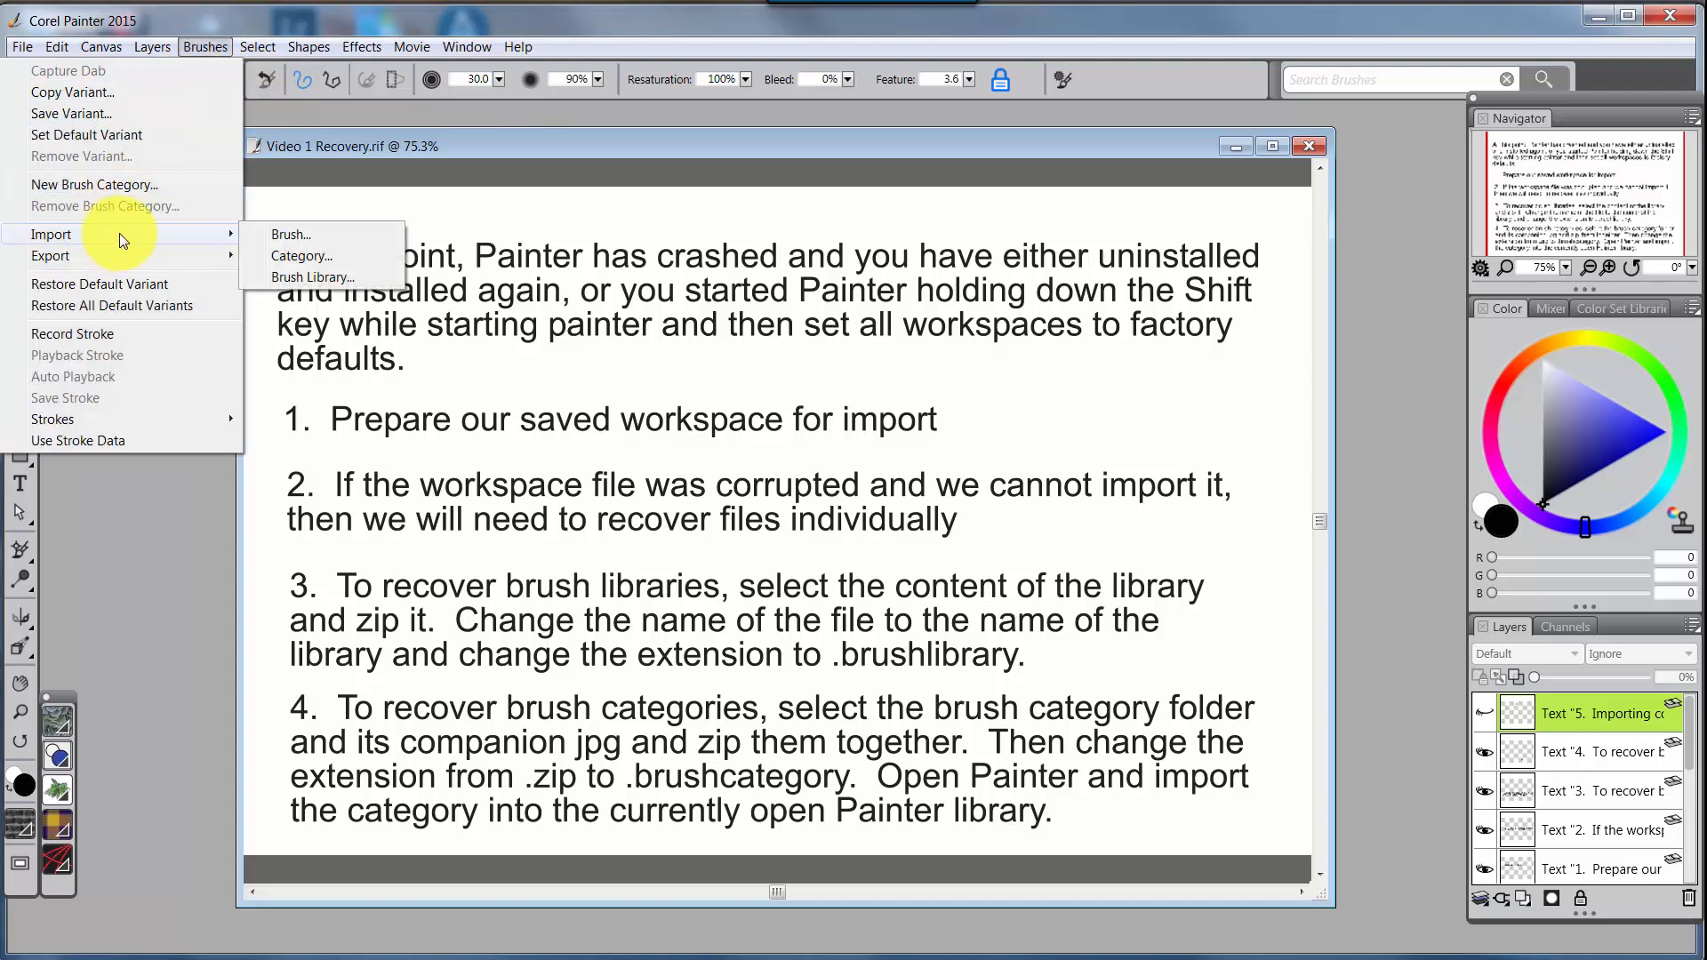
{"action": "left_click", "coordinate": [307, 255]}
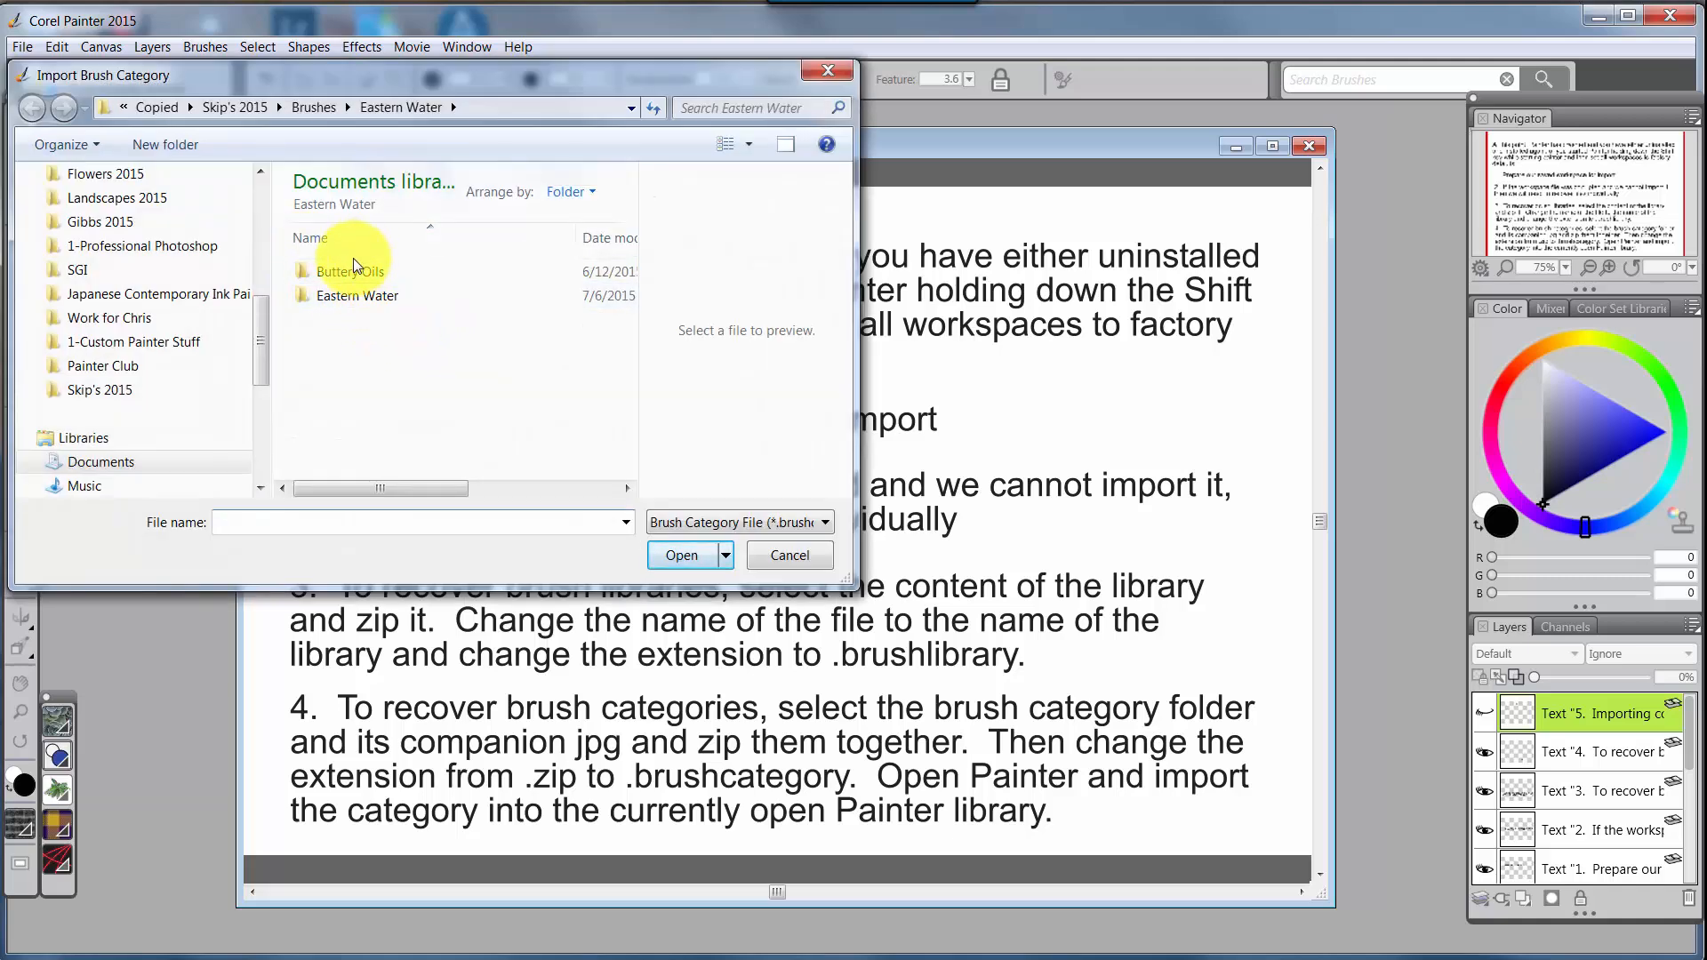
{"action": "left_click", "coordinate": [124, 391]}
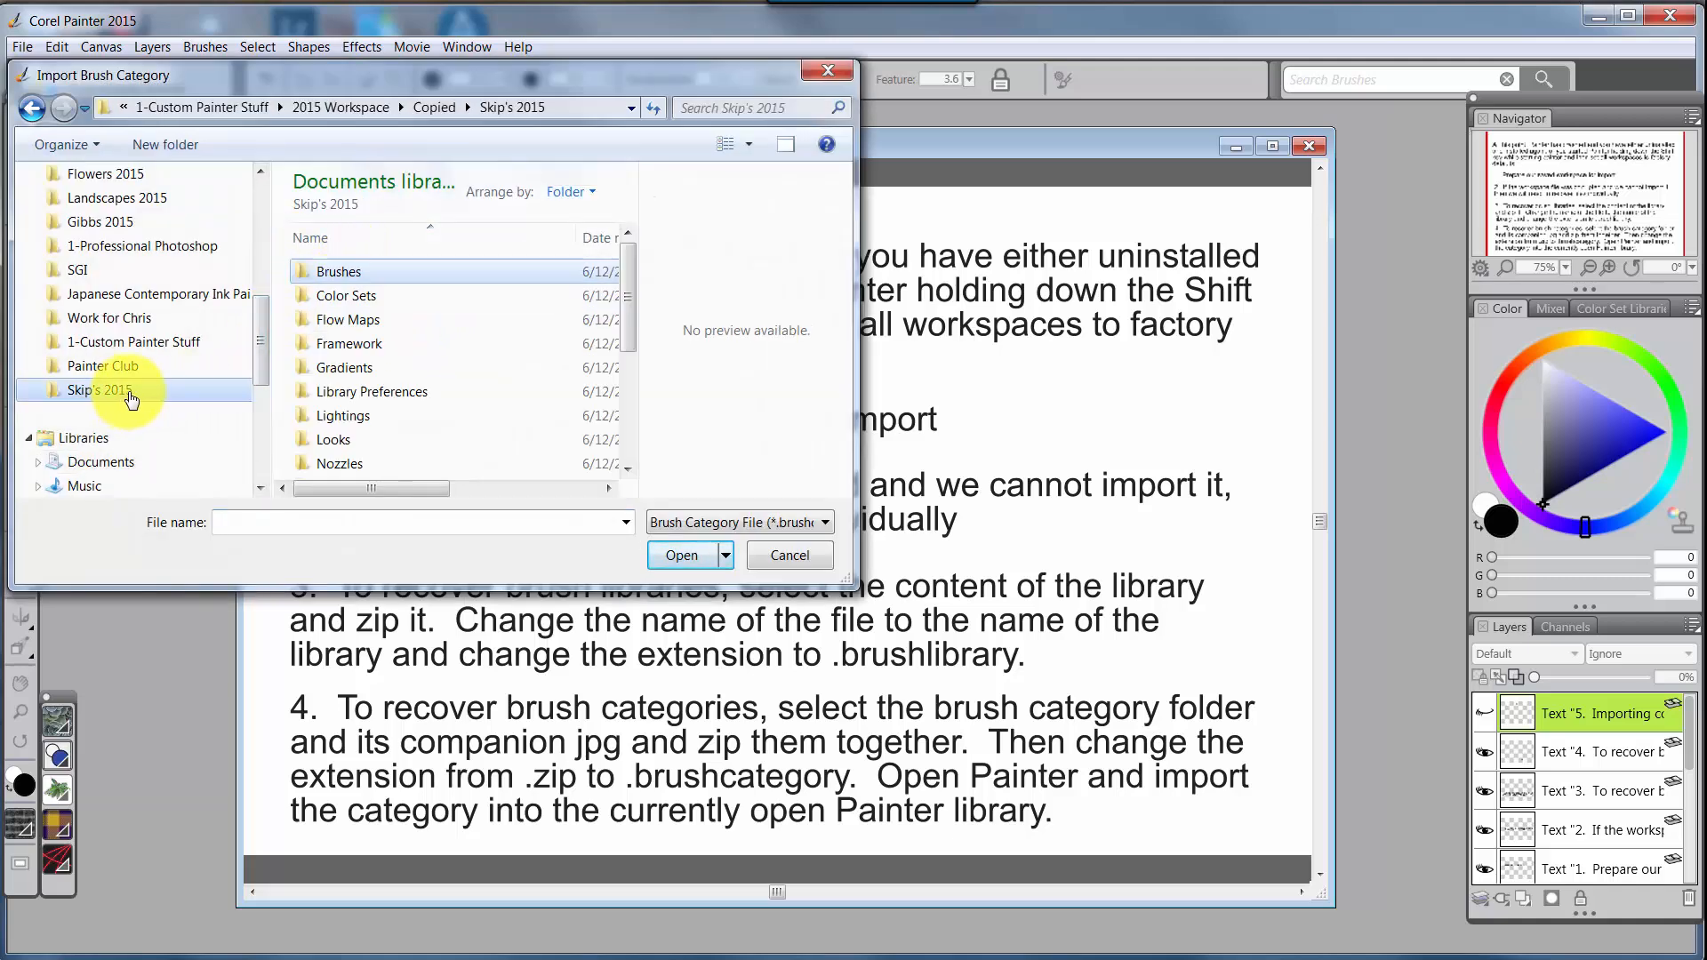
{"action": "double_click", "coordinate": [366, 274]}
{"action": "left_click_drag", "start_coordinate": [633, 267], "coordinate": [619, 414]}
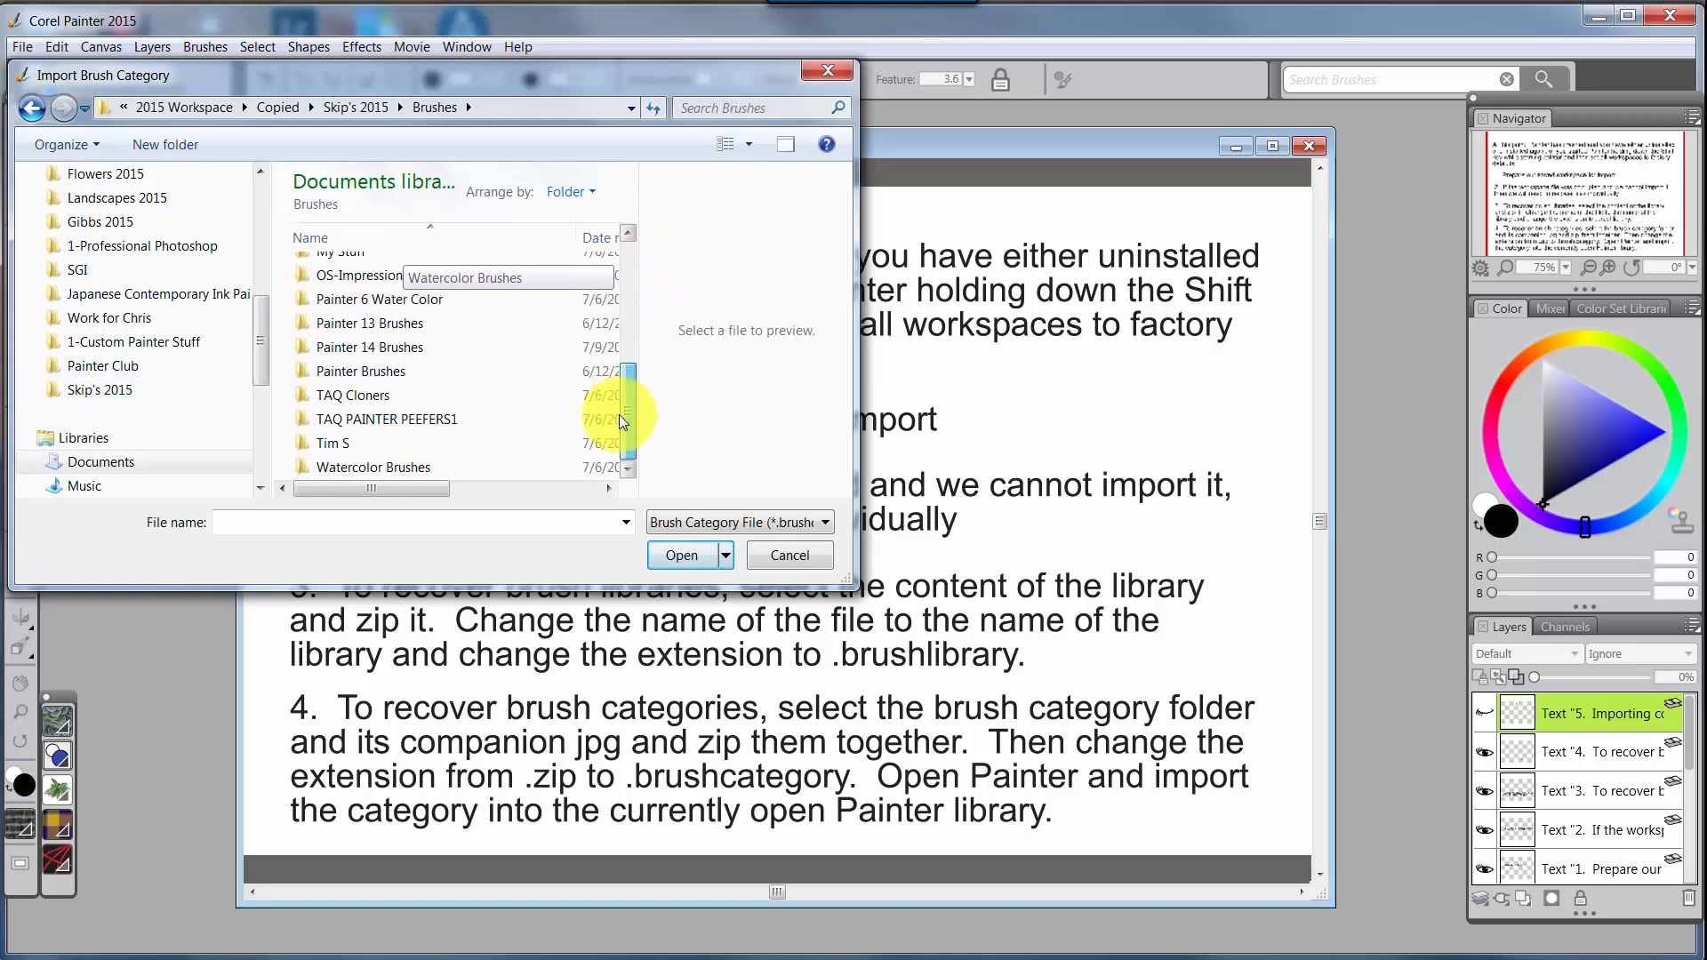
{"action": "double_click", "coordinate": [366, 346]}
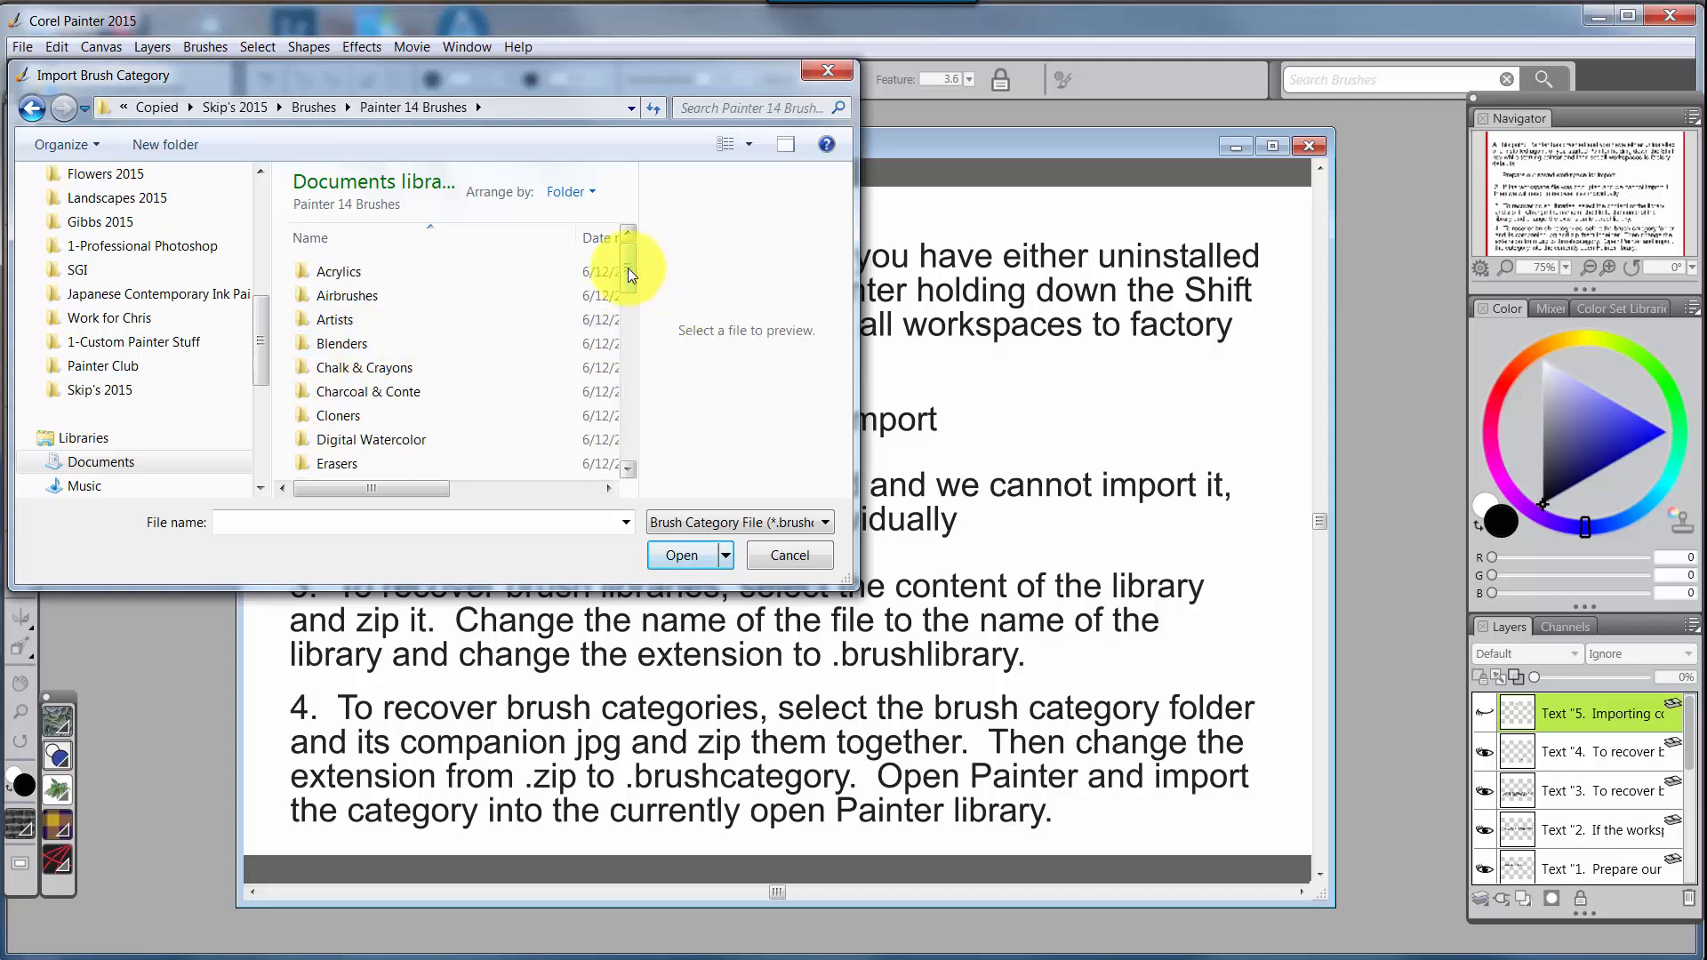
{"action": "left_click_drag", "start_coordinate": [628, 269], "coordinate": [601, 467]}
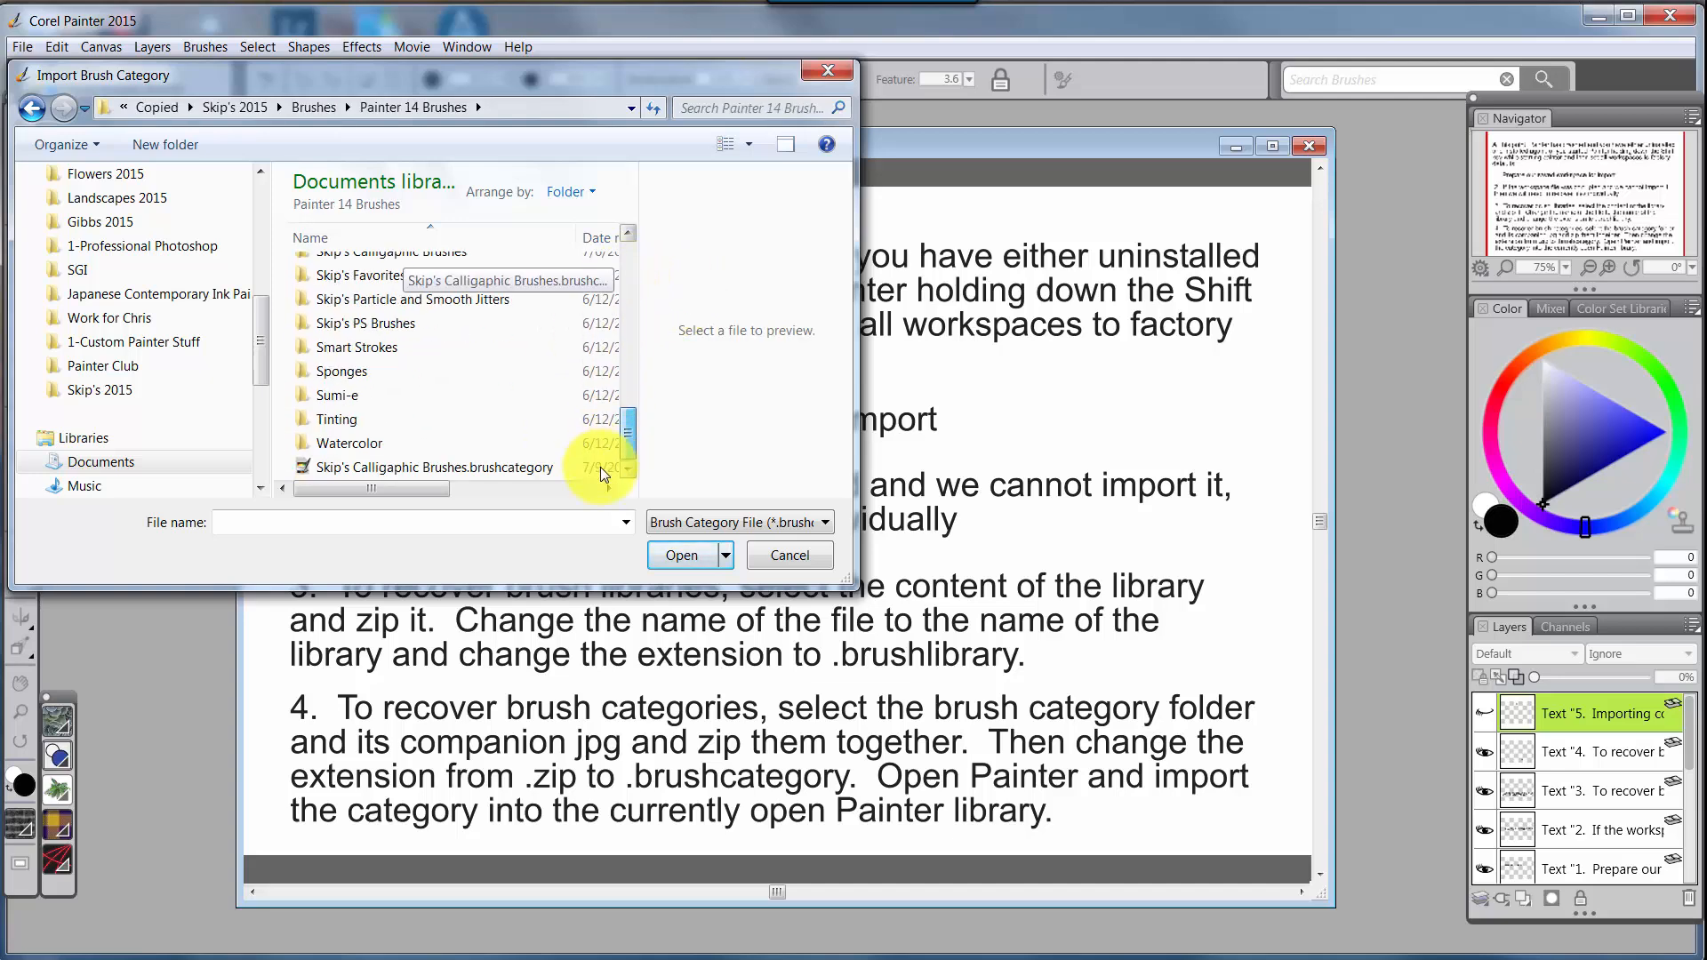
{"action": "left_click", "coordinate": [444, 468]}
{"action": "left_click", "coordinate": [658, 552]}
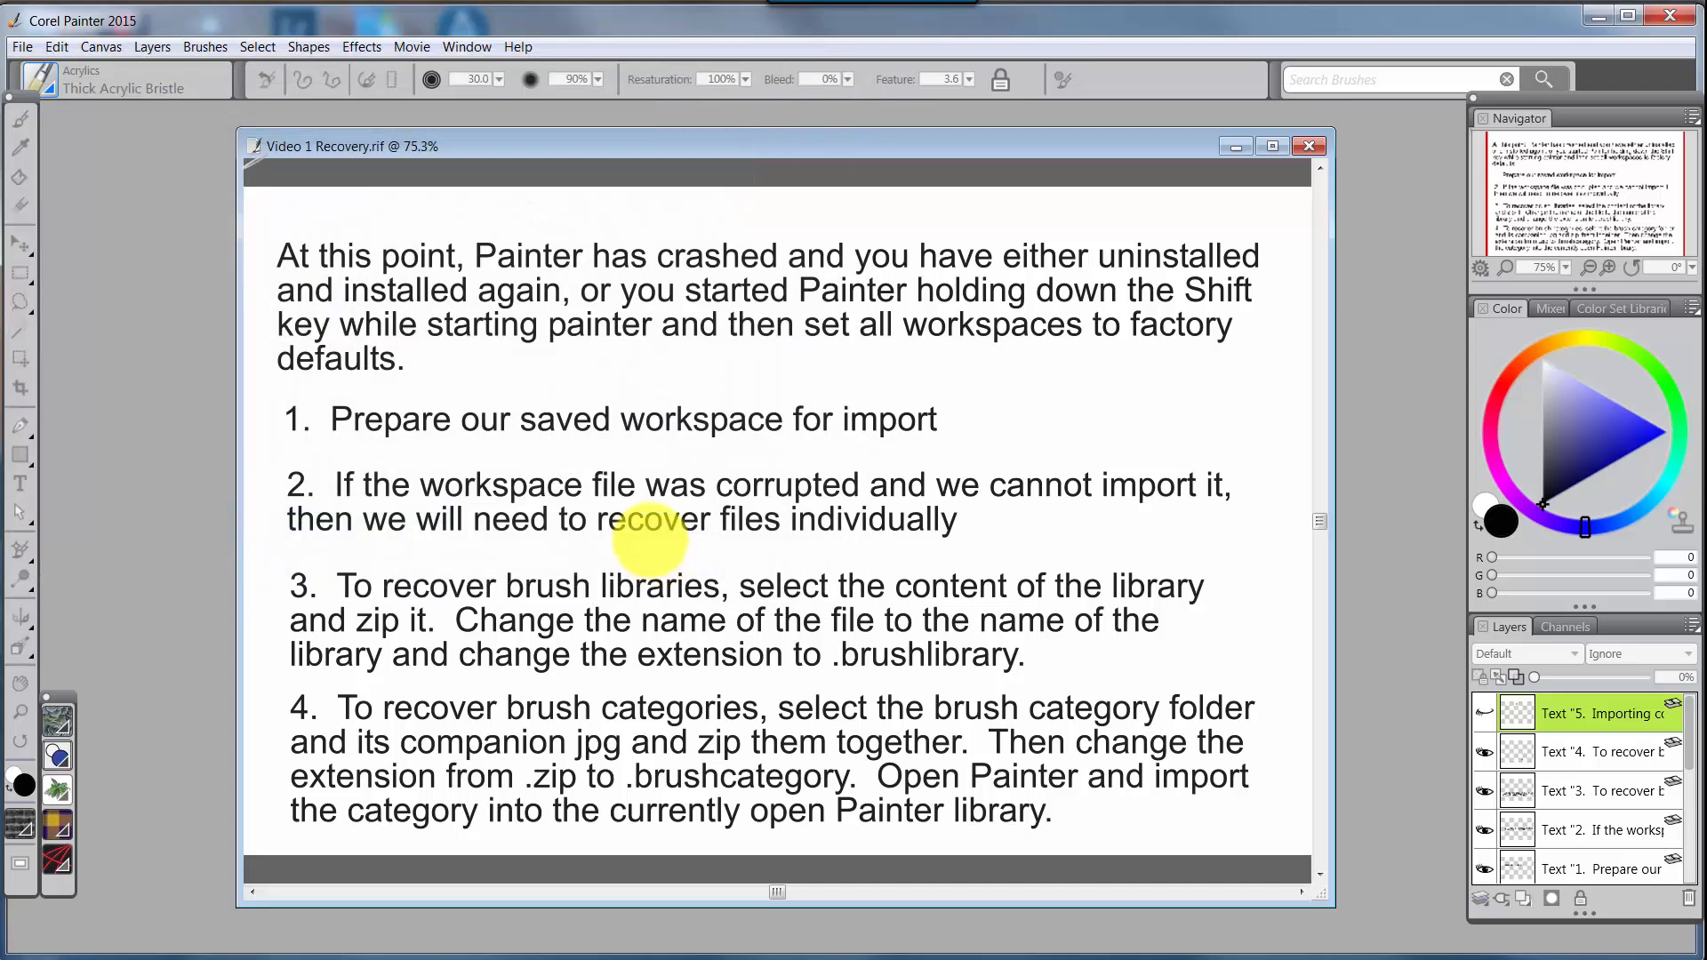
Step: Check the Painter 2015 Brushes library for the imported Skip's Calligaphic Brushes category and look over its variants
{"action": "left_click", "coordinate": [49, 87]}
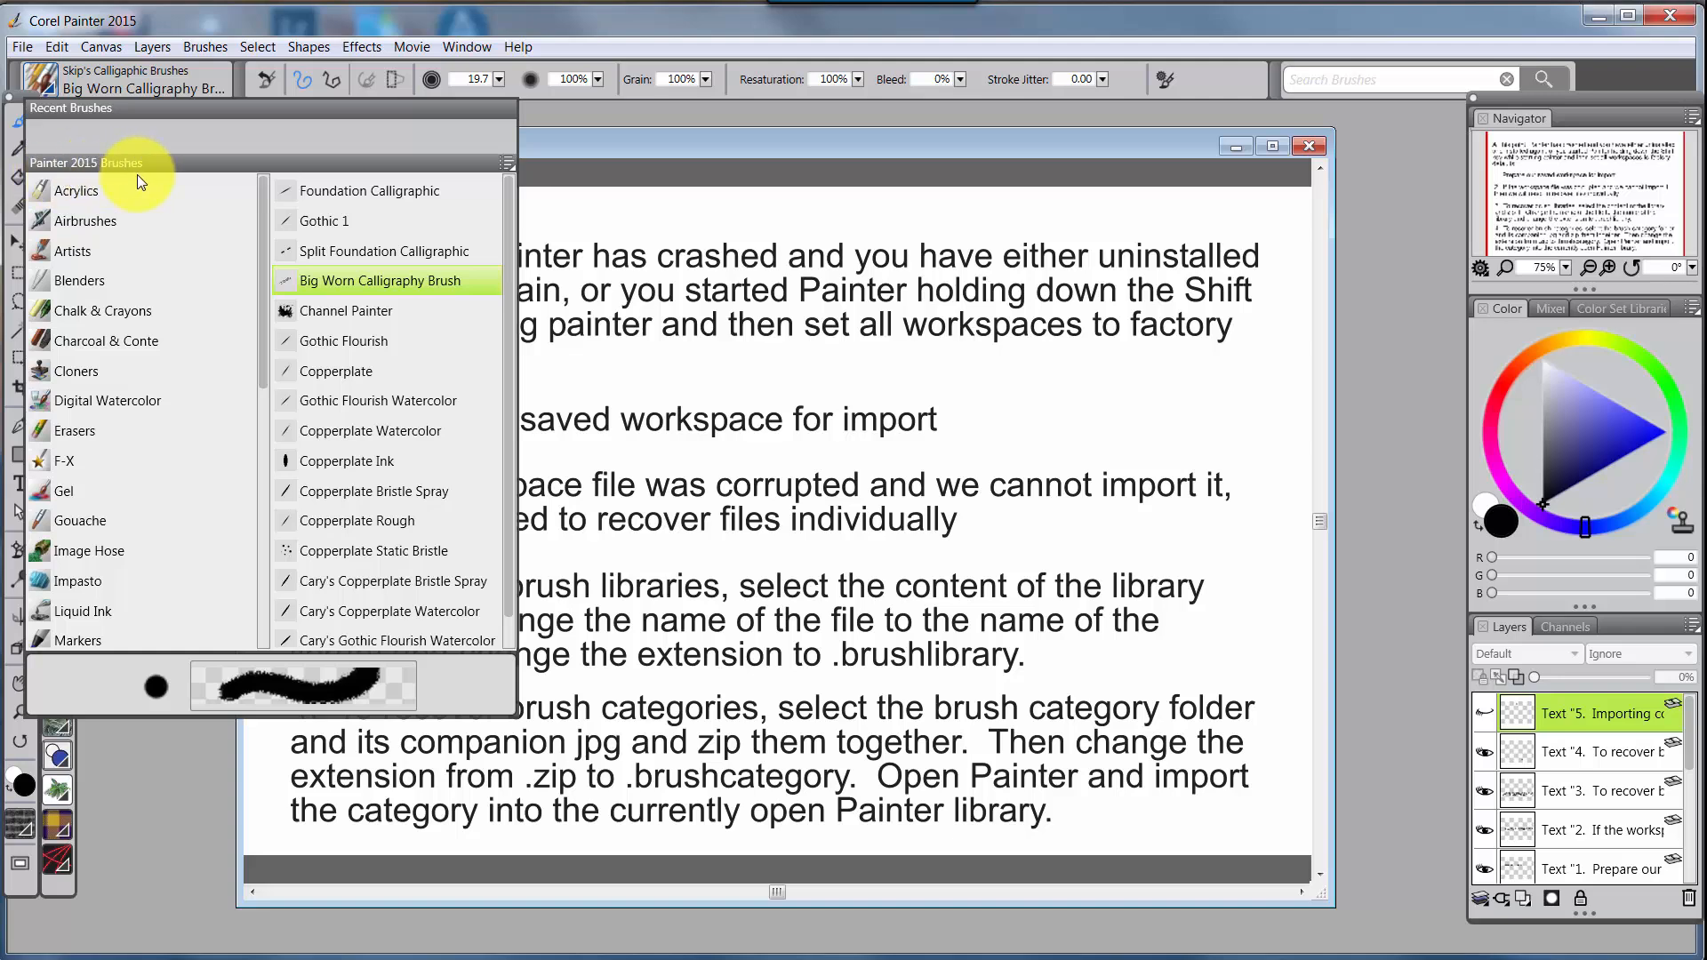
{"action": "left_click_drag", "start_coordinate": [260, 210], "coordinate": [251, 552]}
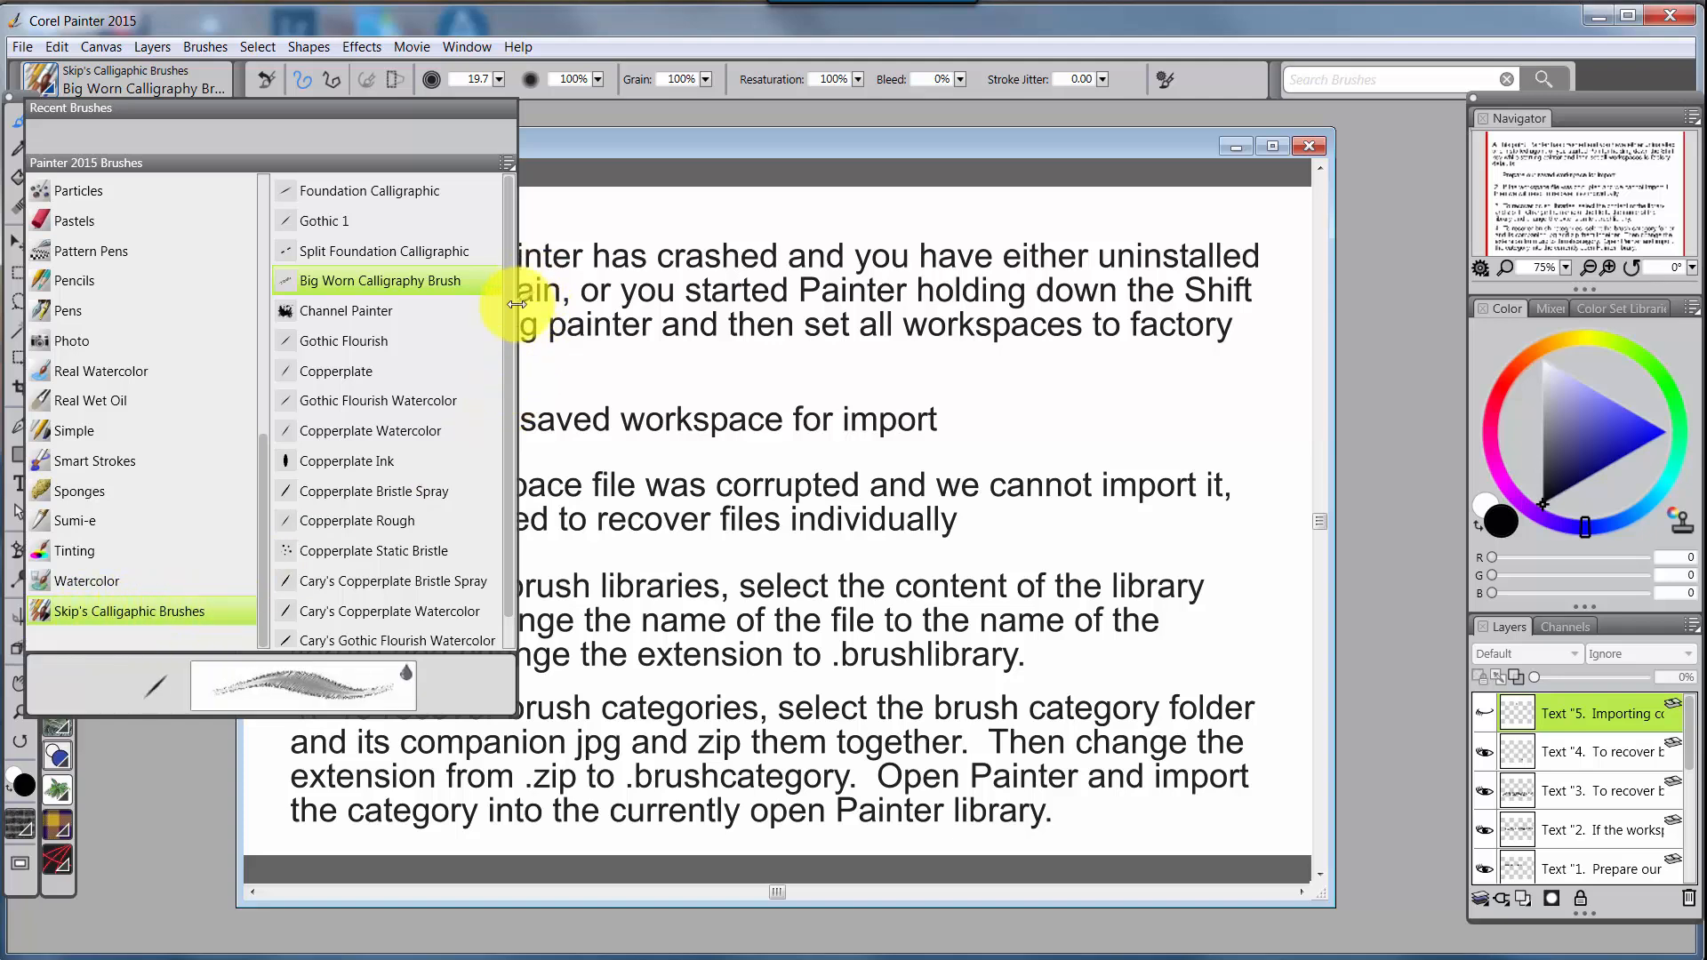
{"action": "mouse_move", "coordinate": [509, 335]}
{"action": "left_mouse_down"}
{"action": "mouse_move", "coordinate": [504, 457]}
{"action": "mouse_move", "coordinate": [507, 225]}
{"action": "left_mouse_up"}
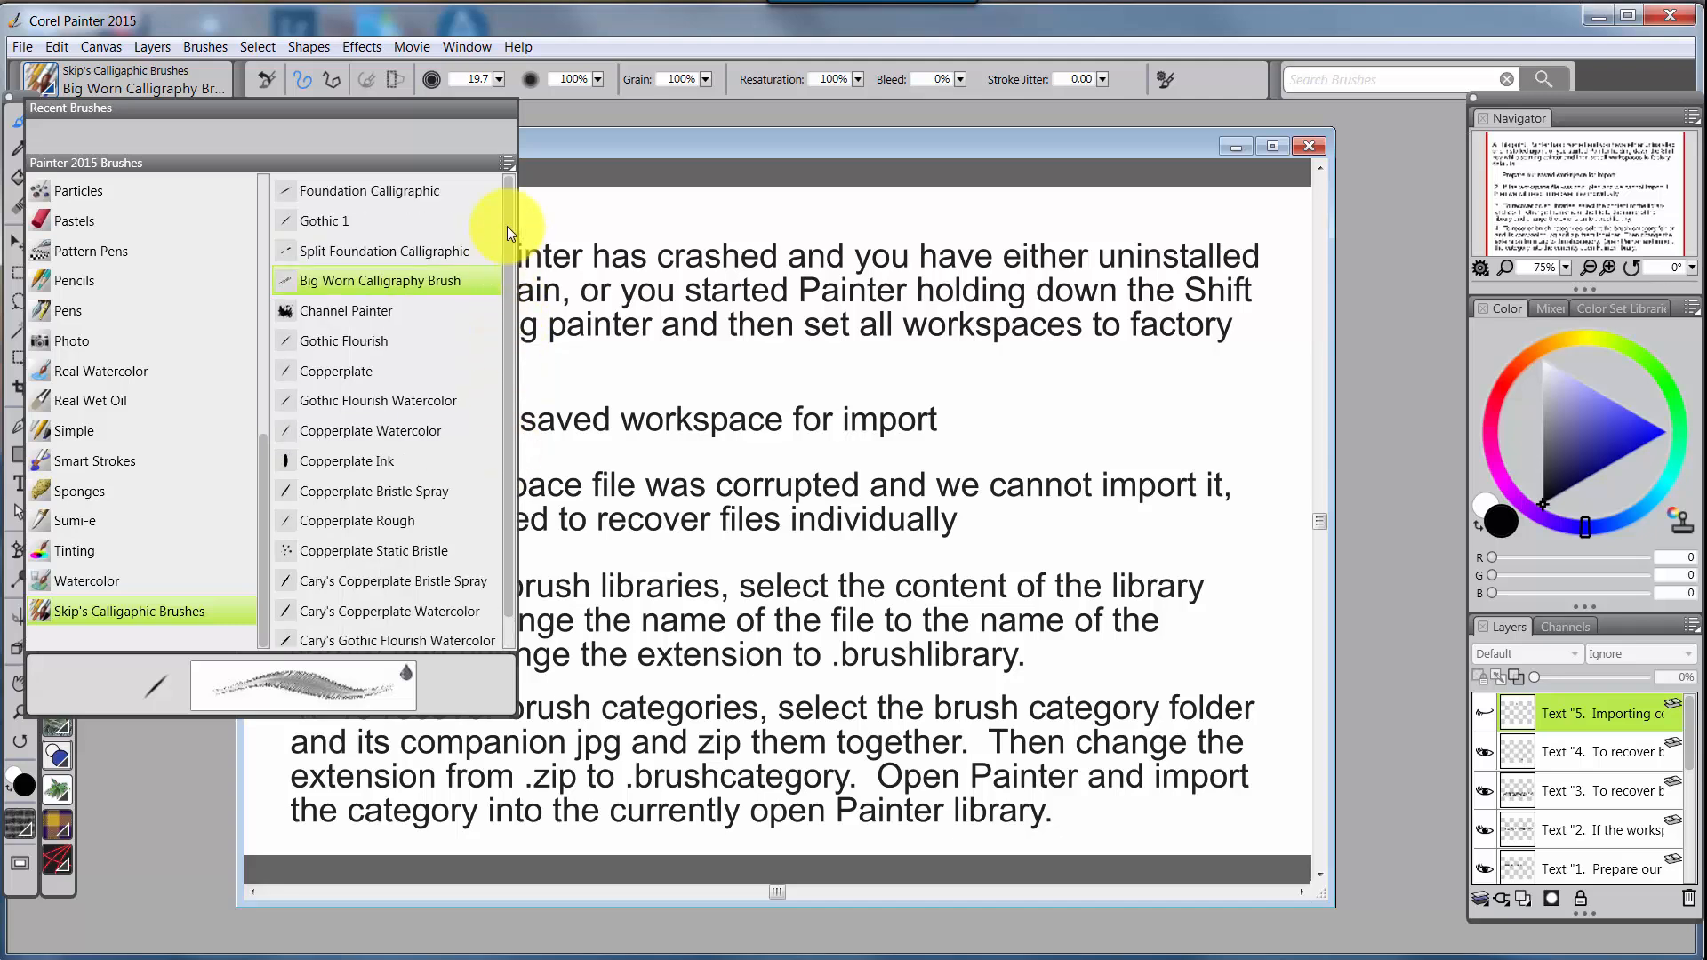
{"action": "left_click", "coordinate": [625, 119]}
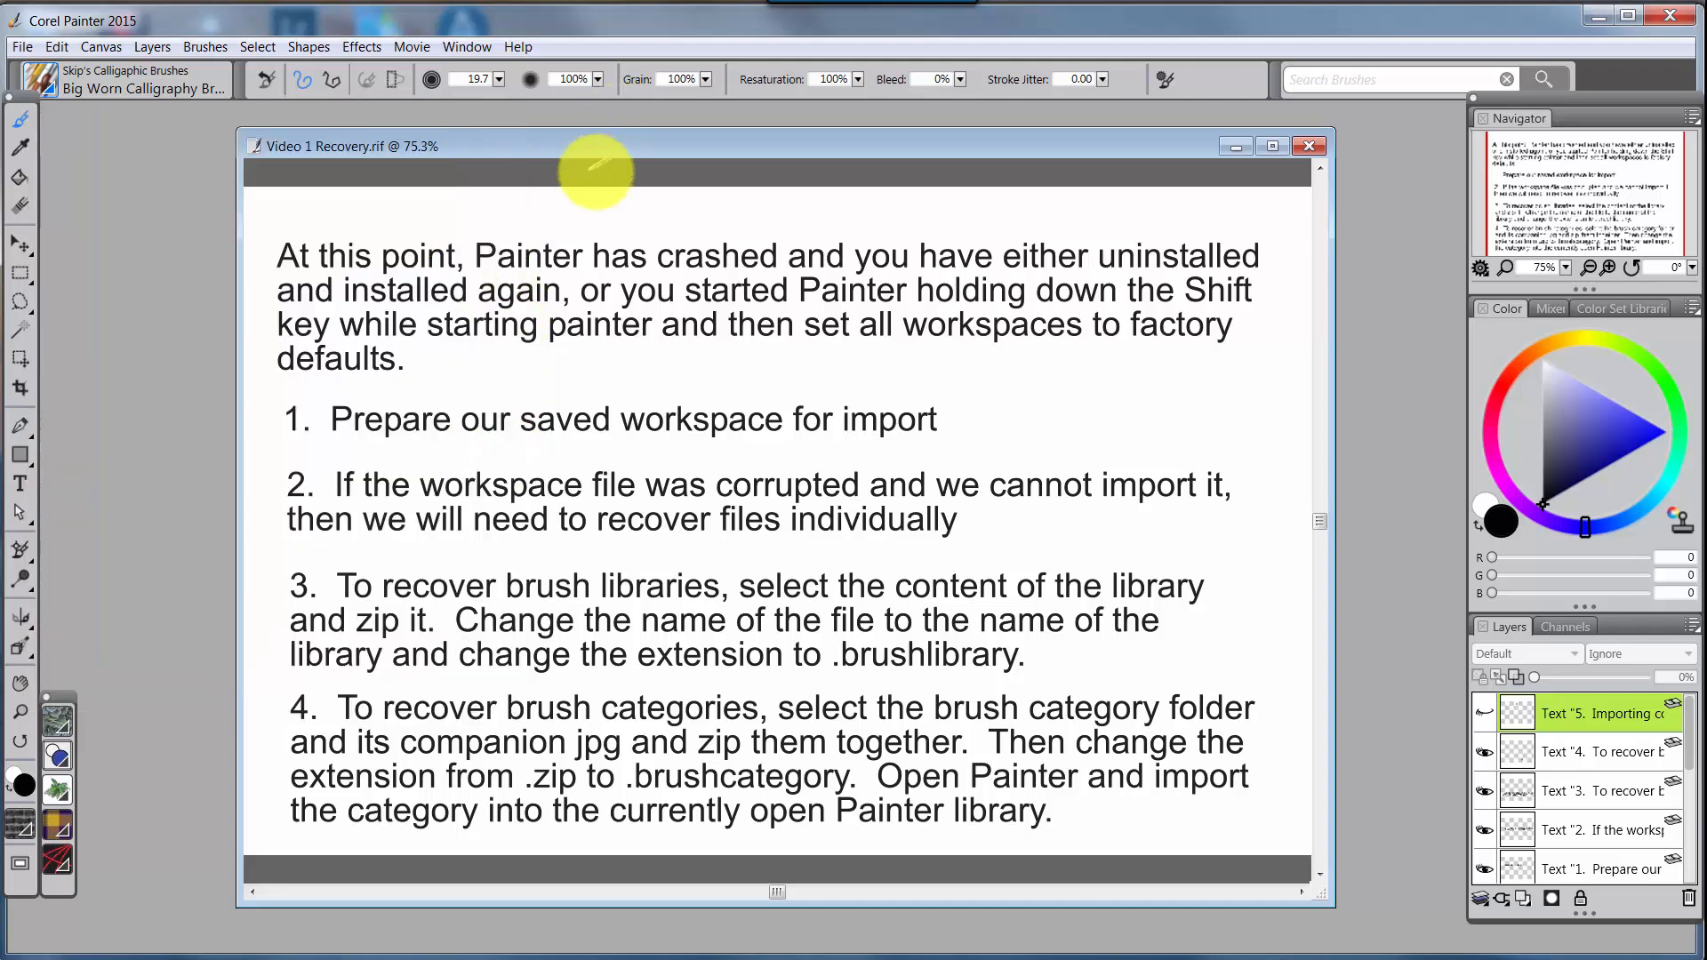